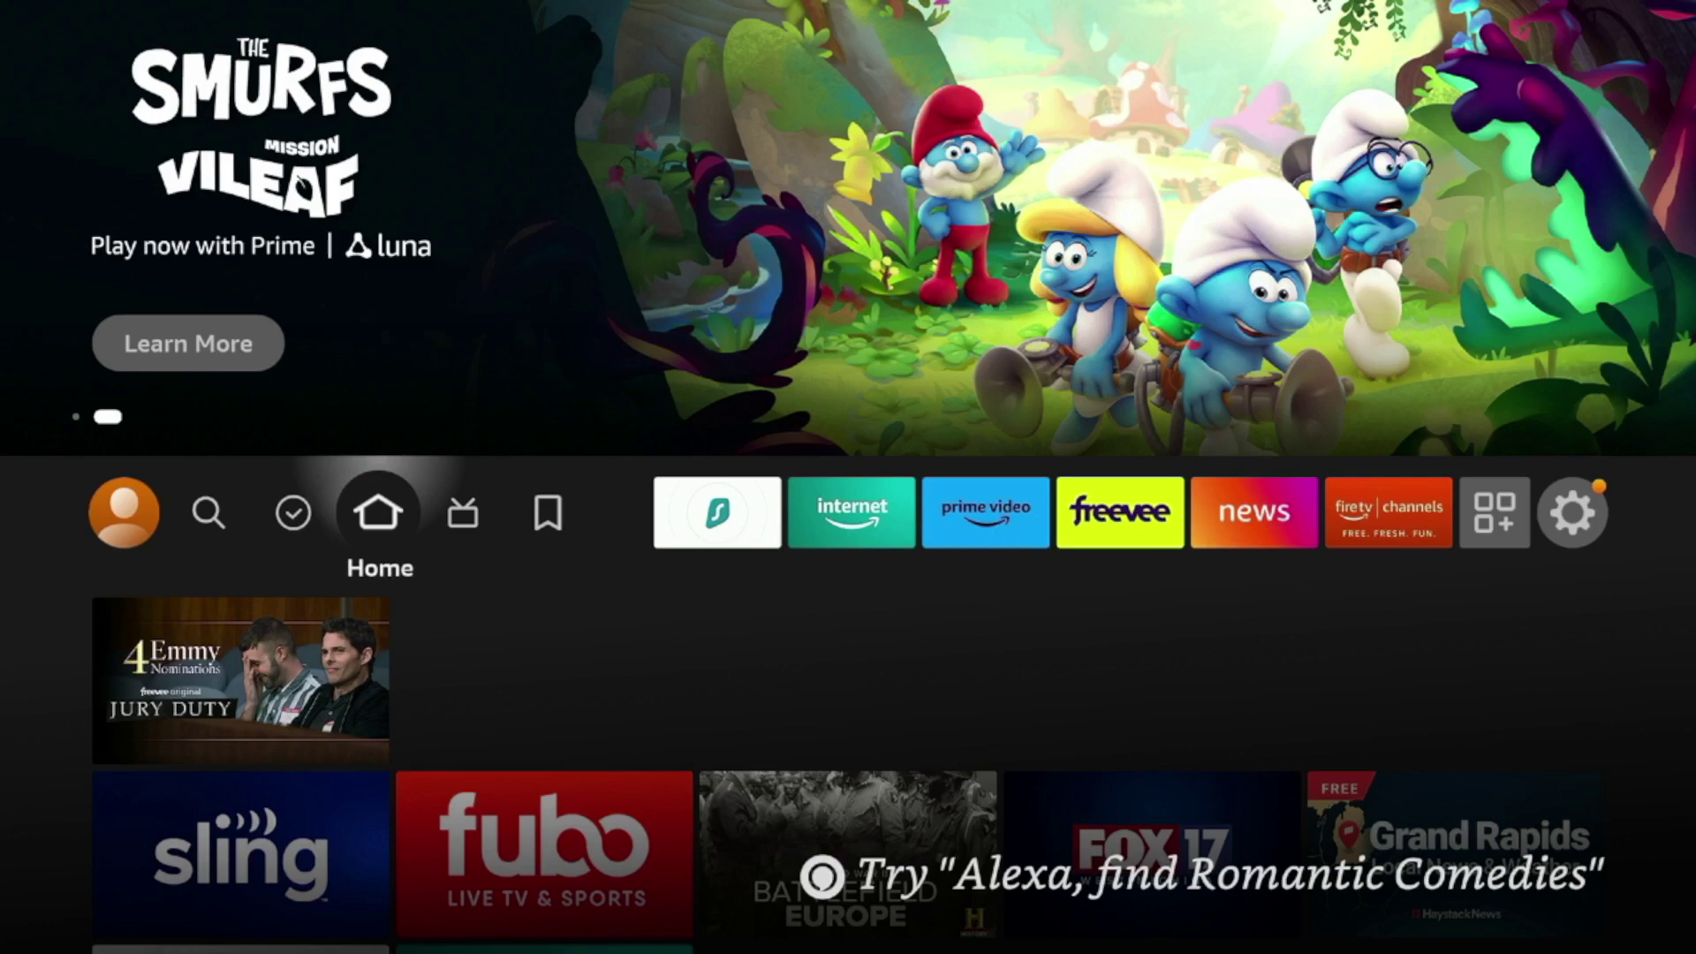
- Enter 'Down' in the Fire TV search field
key(Left)
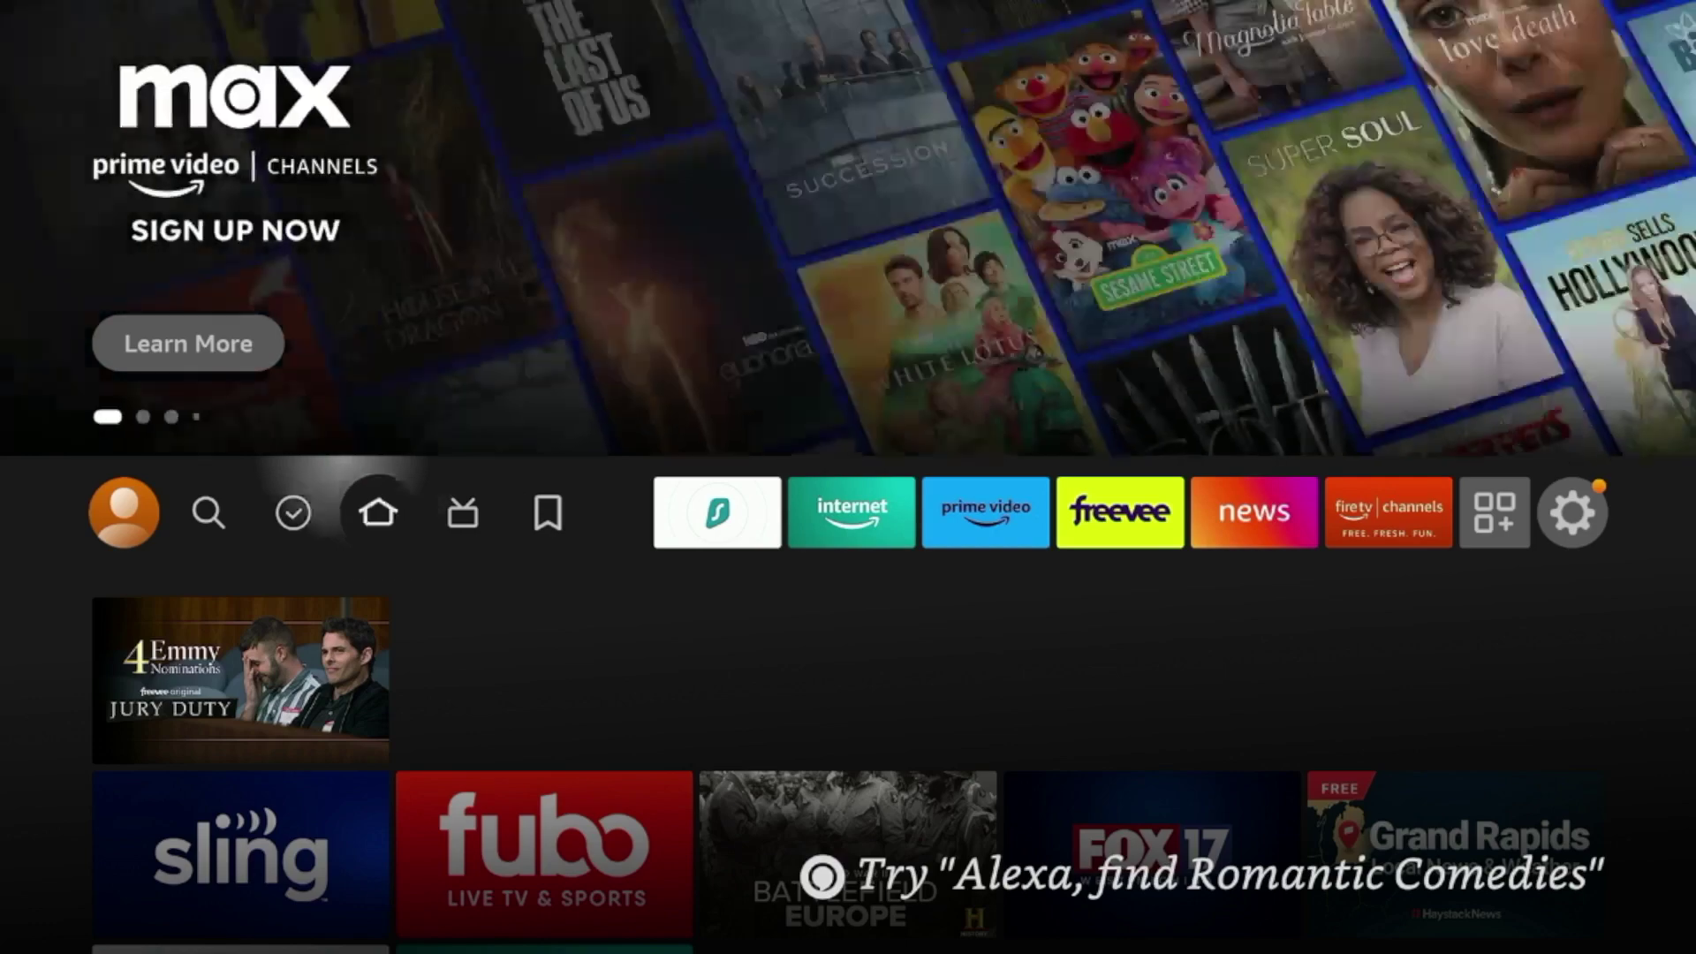
key(Left)
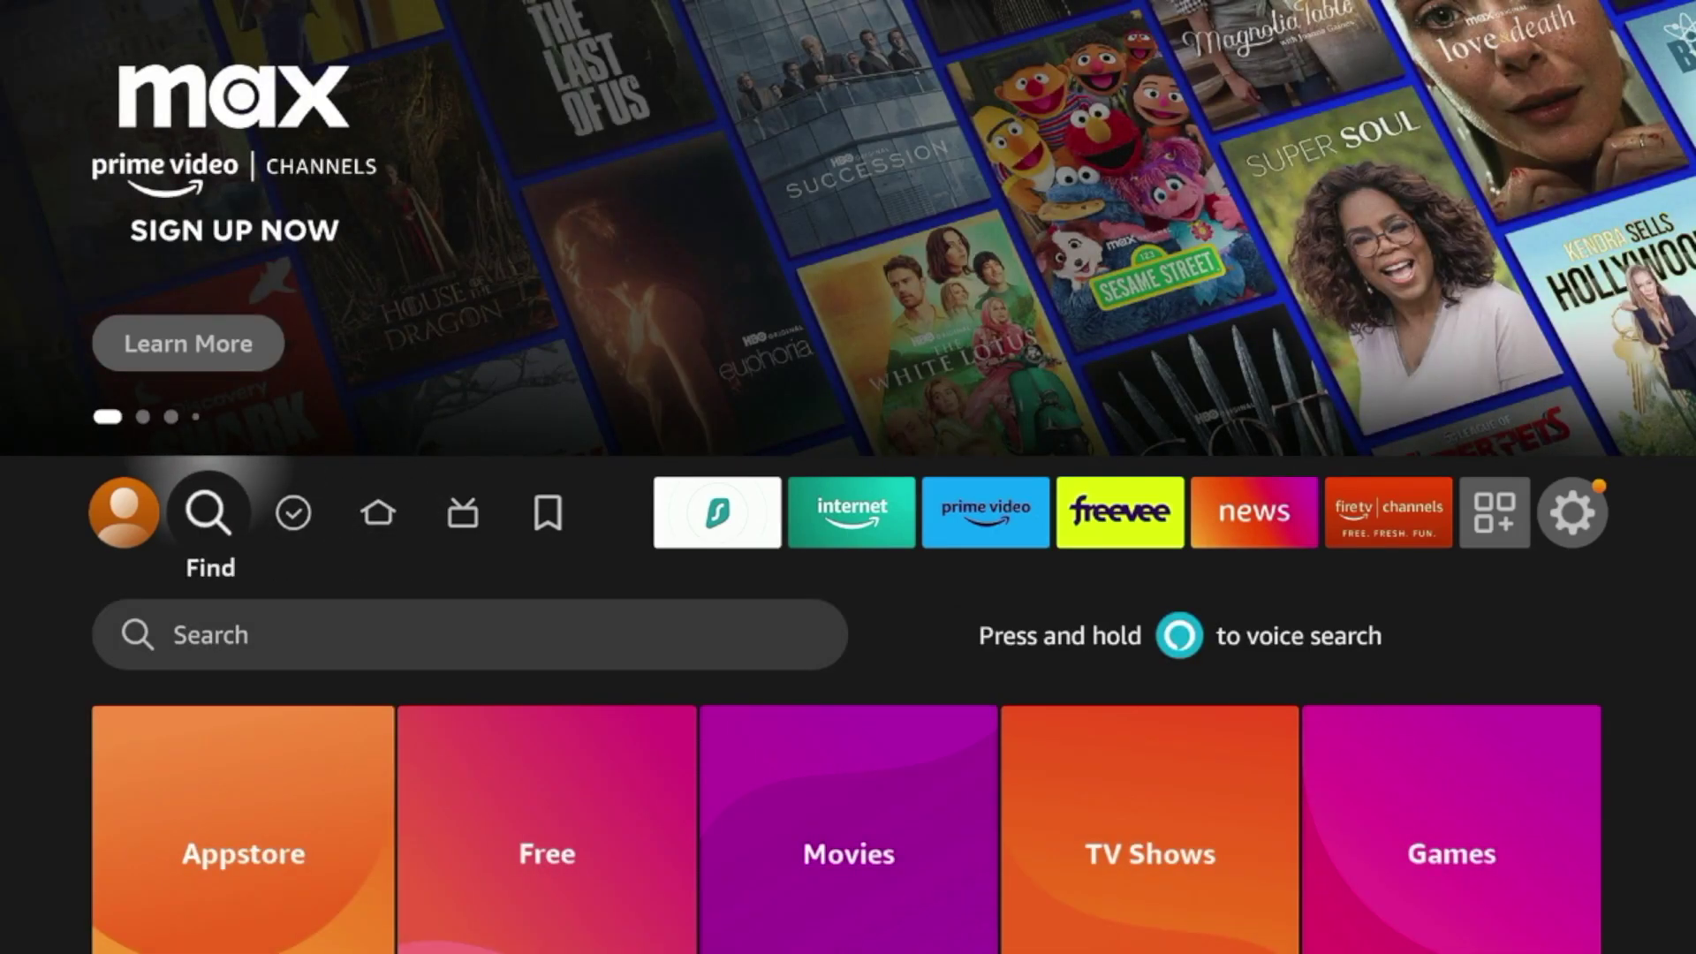
key(Down)
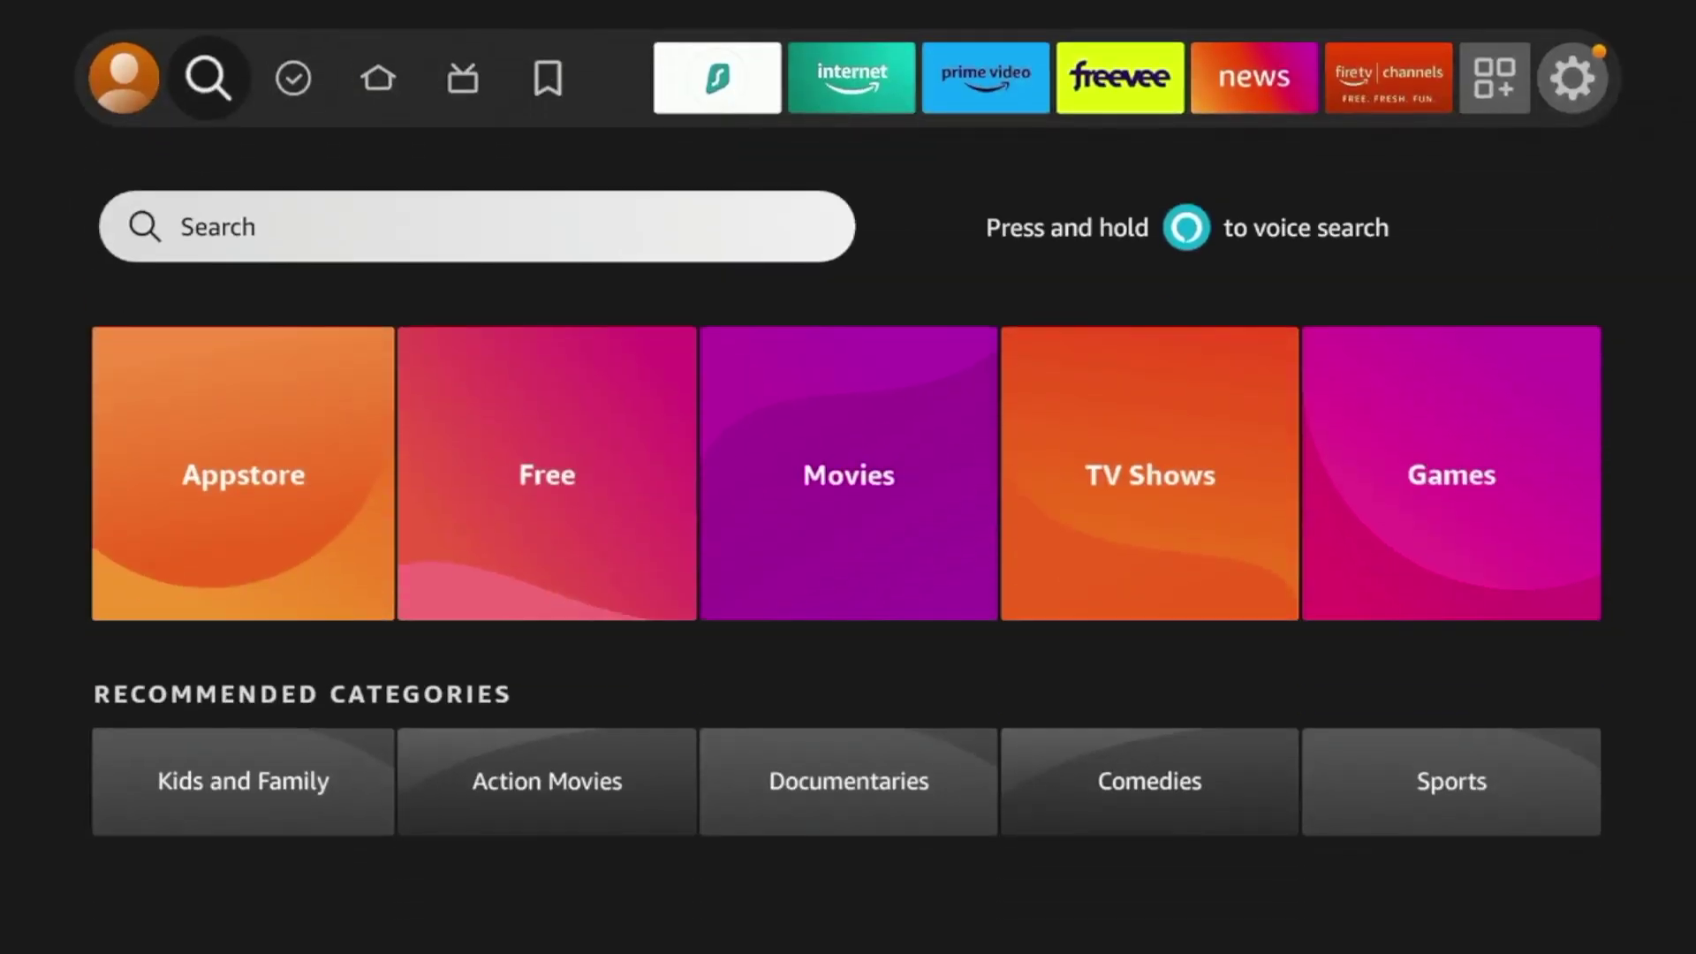
key(Return)
key(Right)
key(Right)
key(Right)
key(Return)
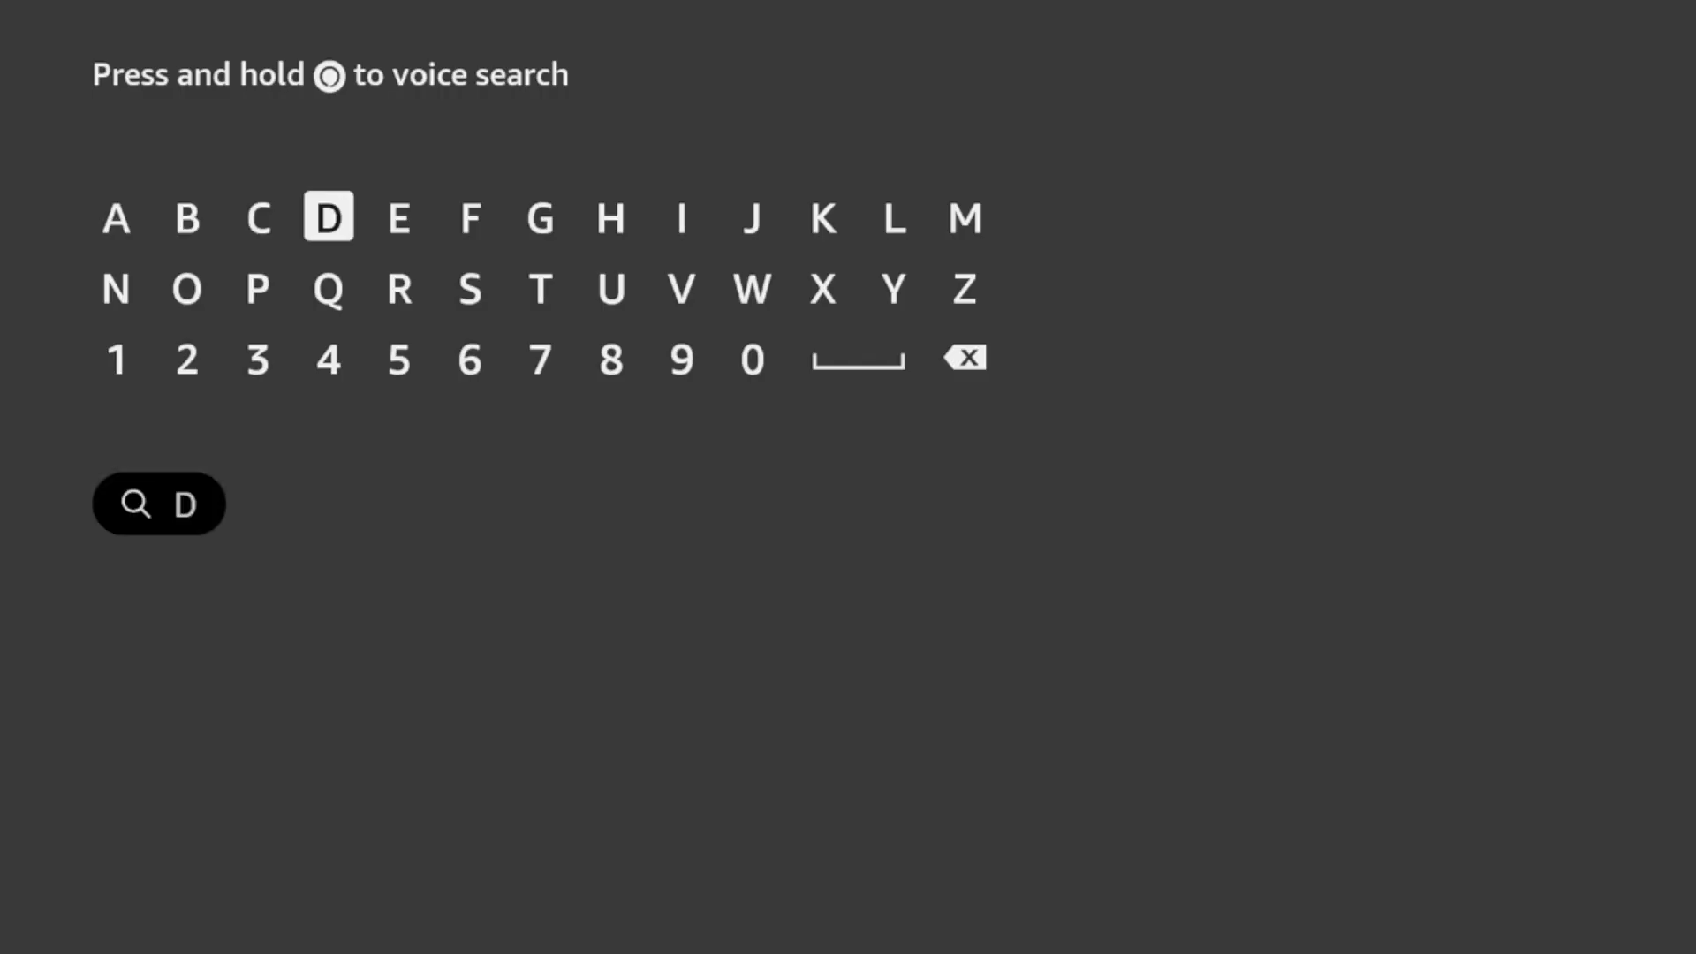
key(Down)
key(Left)
key(Left)
key(Return)
key(Right)
key(Right)
key(Right)
key(Right)
key(Right)
key(Right)
key(Right)
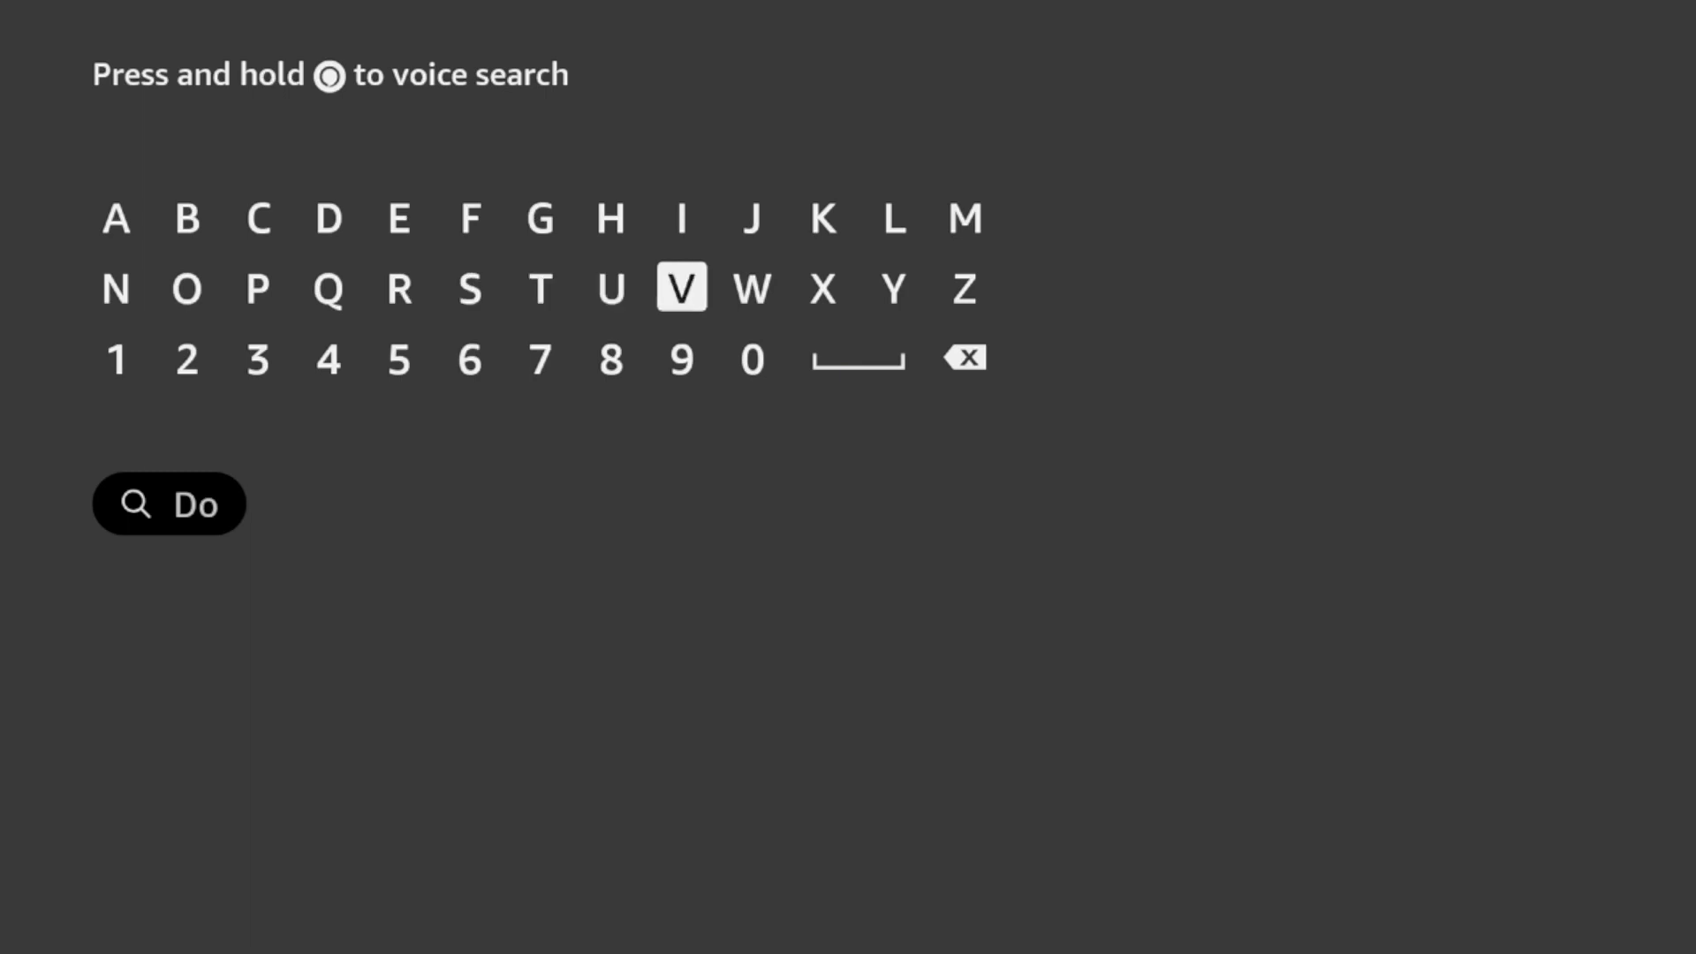
key(Right)
key(Return)
key(Left)
key(Left)
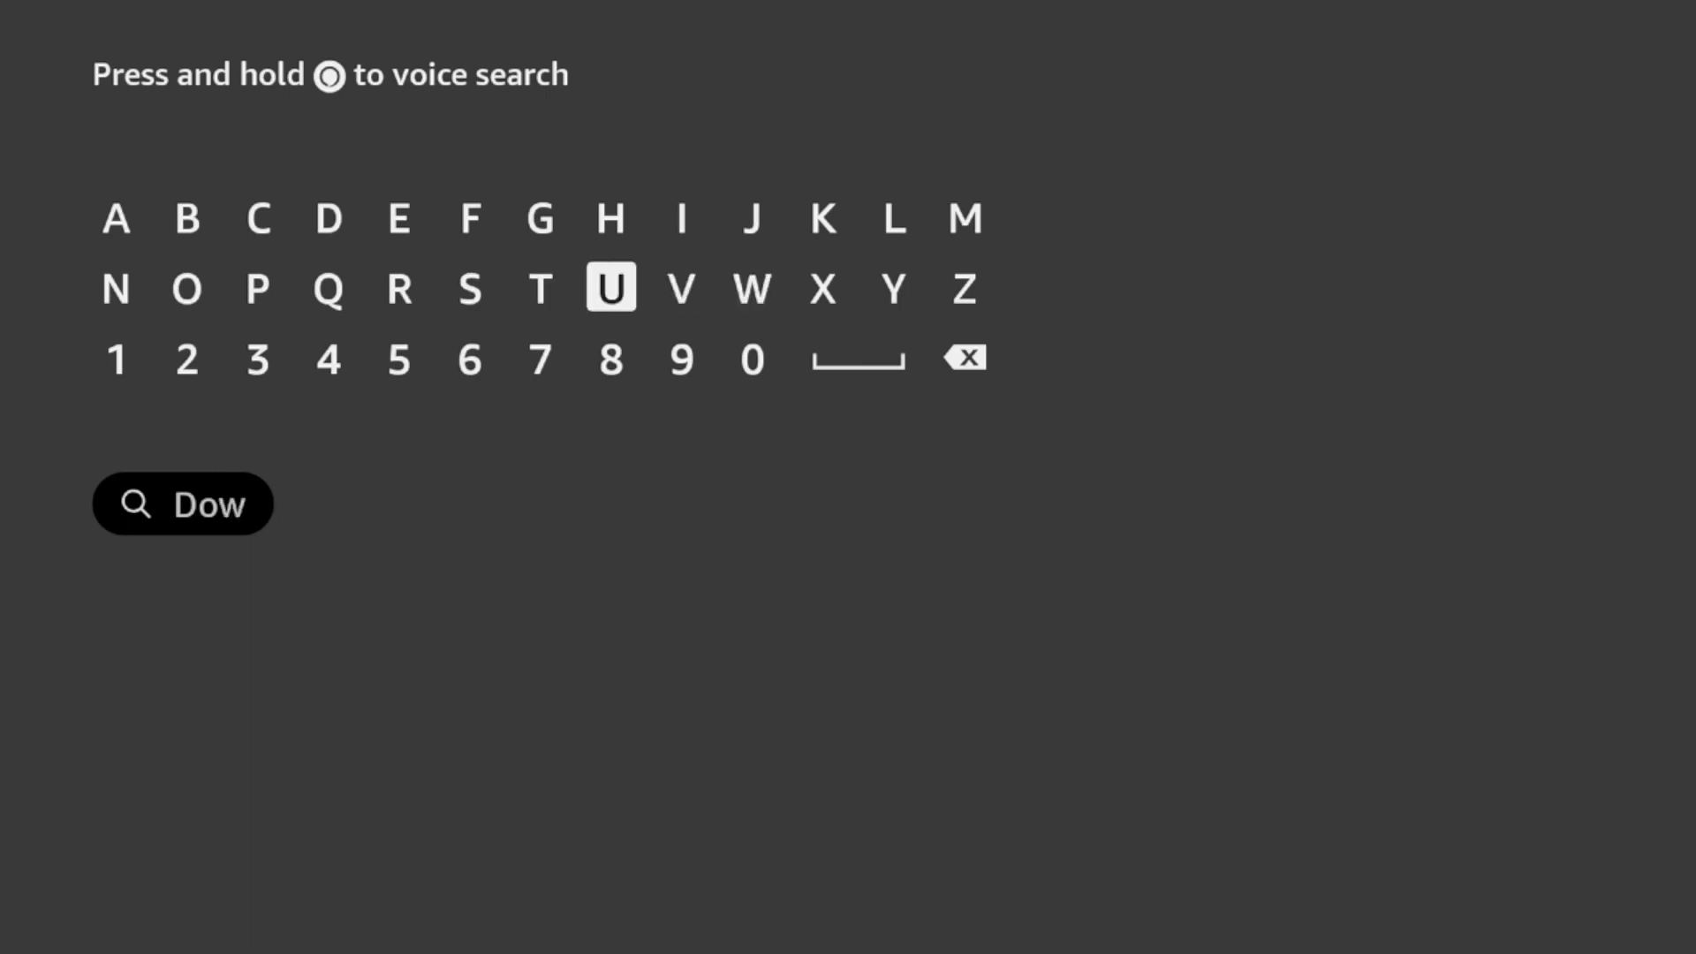
key(Left)
key(Left)
key(Left)
key(Left)
key(Left)
key(Left)
key(Return)
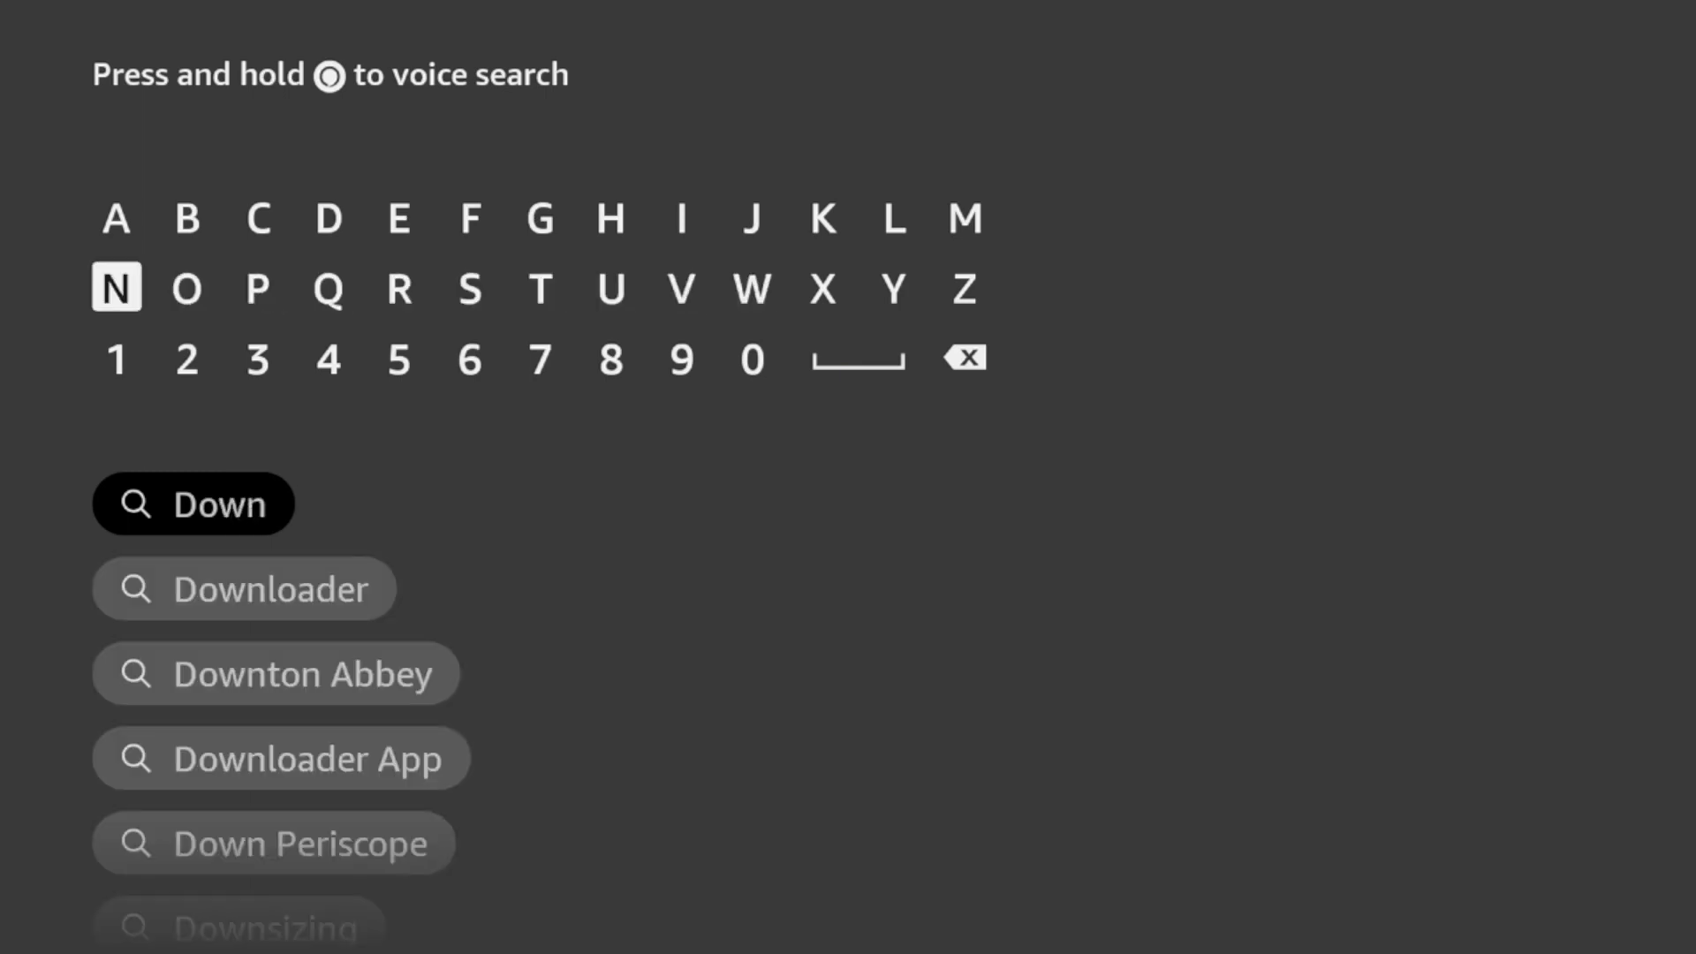
- Search for Downloader, install it from its details page, and return home
key(Down)
key(Down)
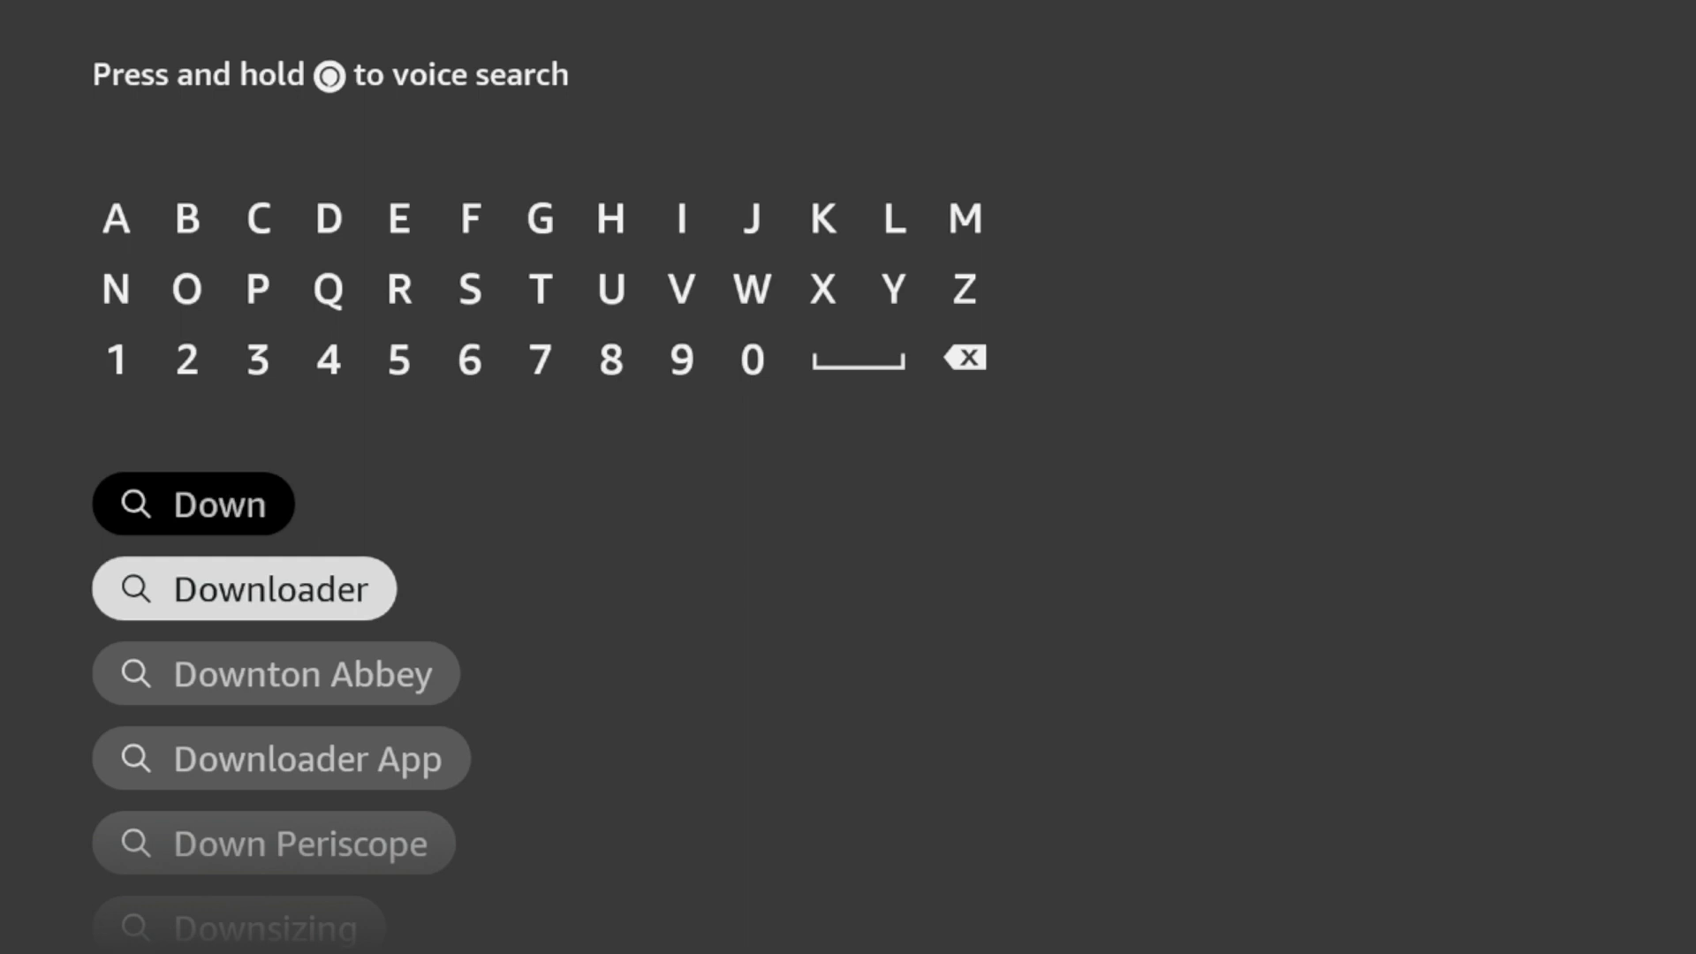
key(Return)
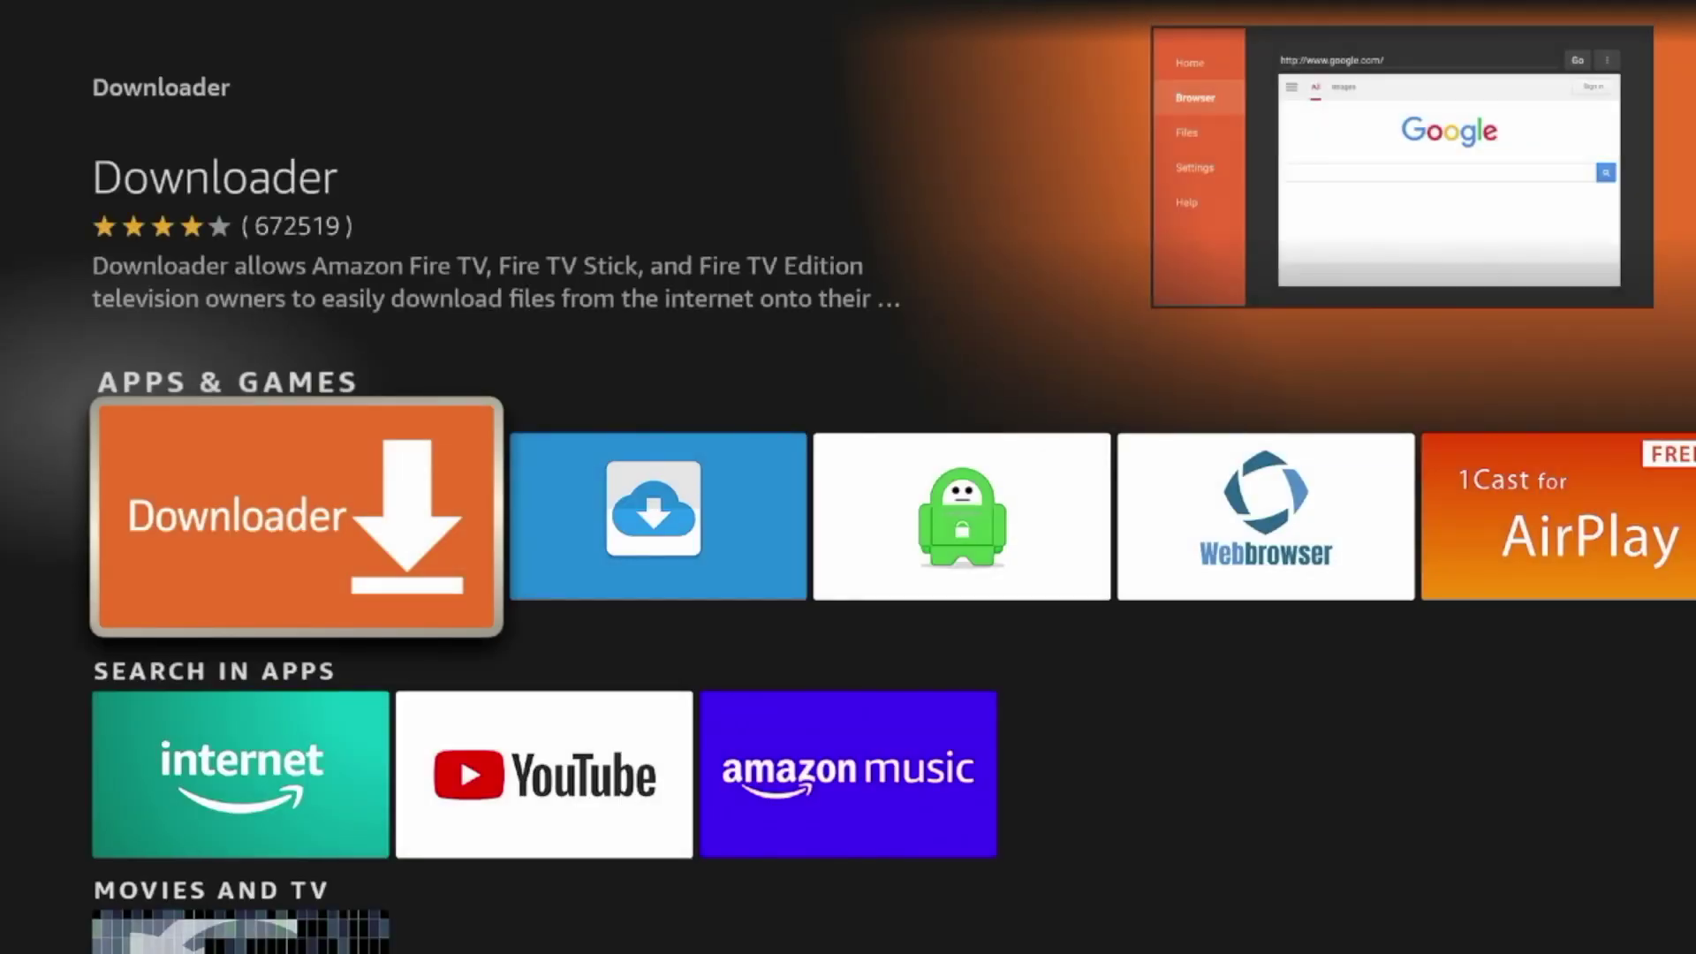
key(Return)
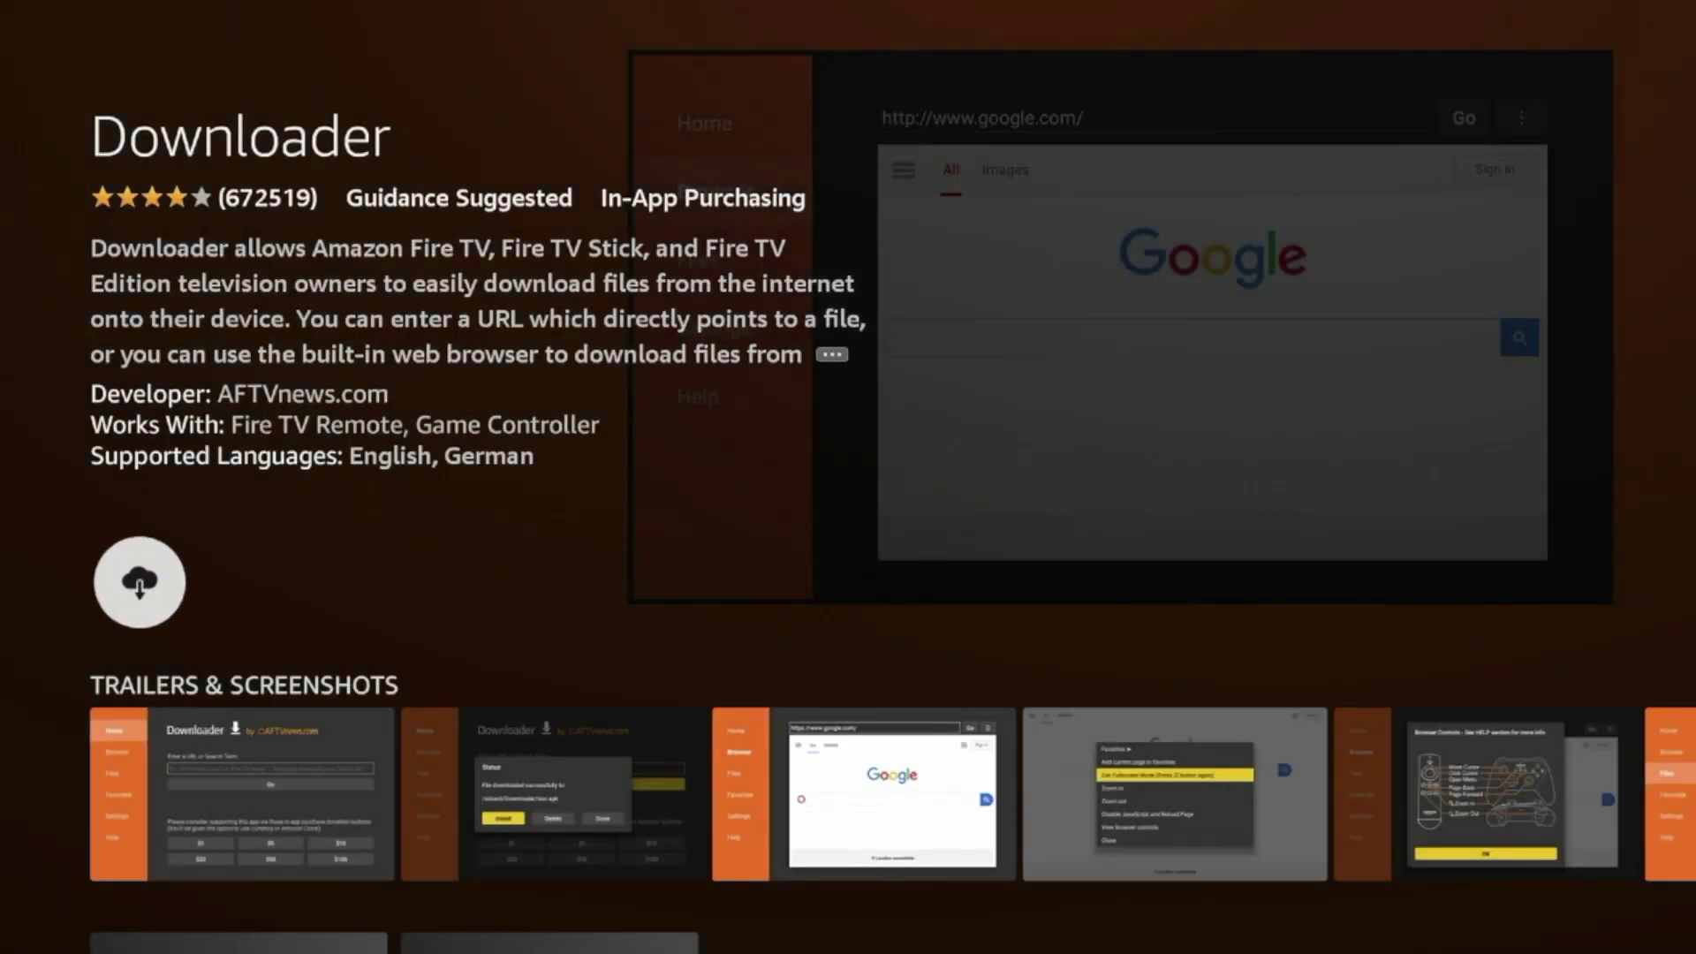
key(Return)
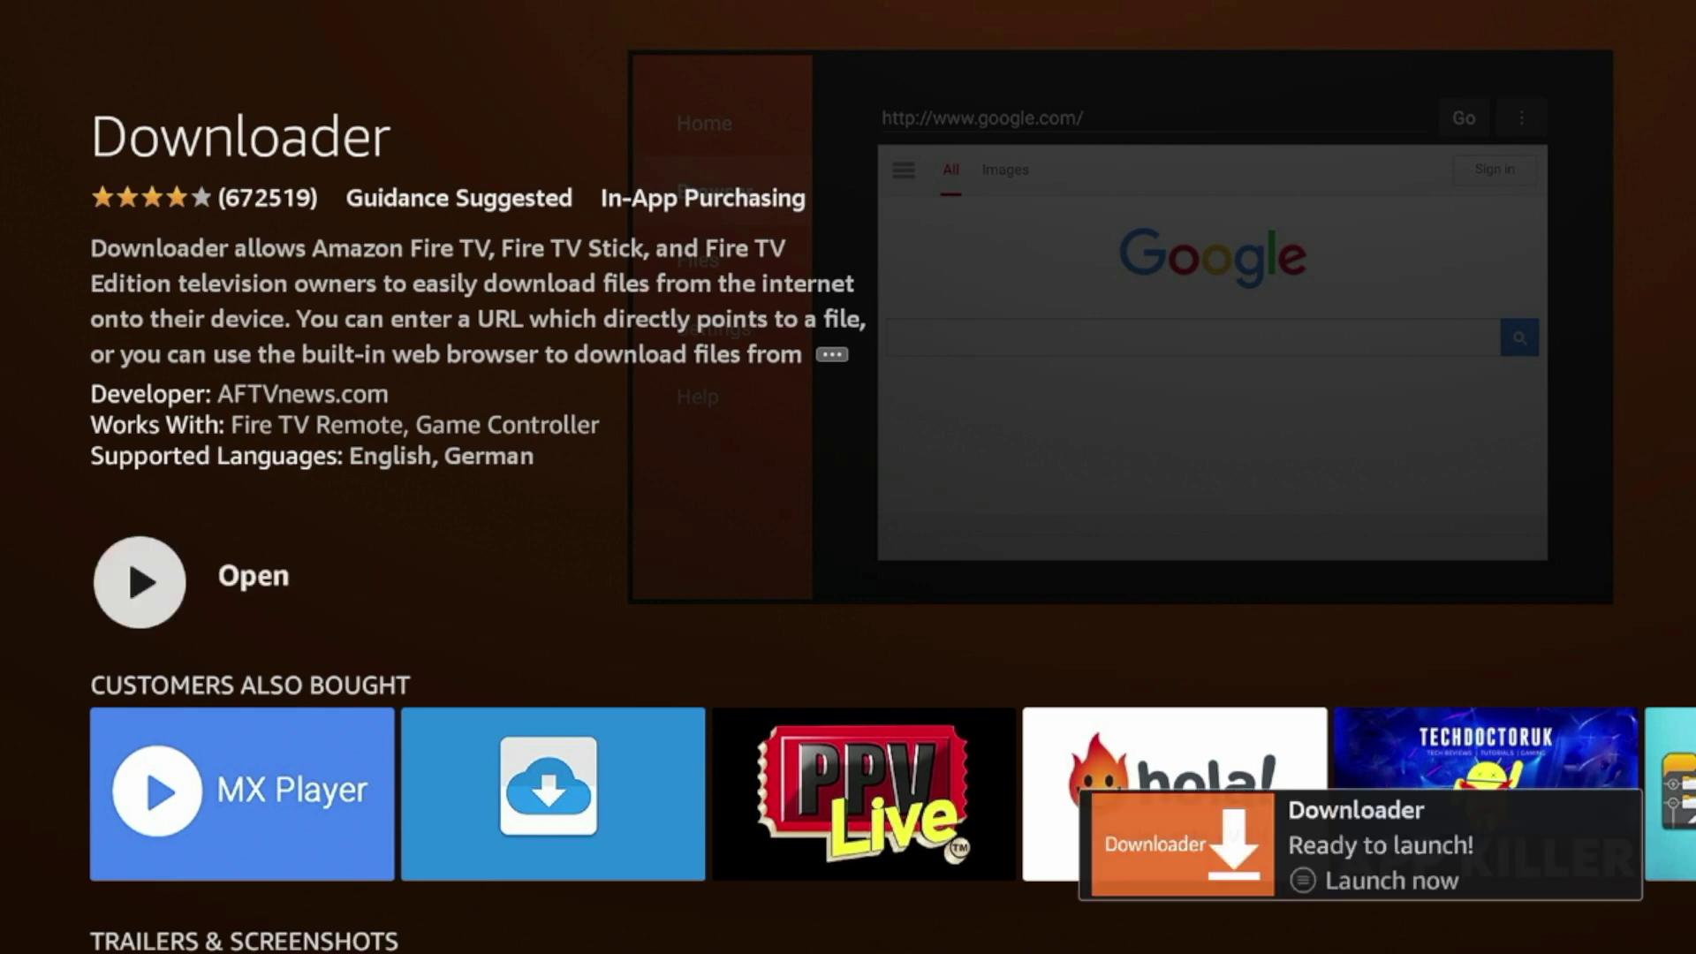
key(Home)
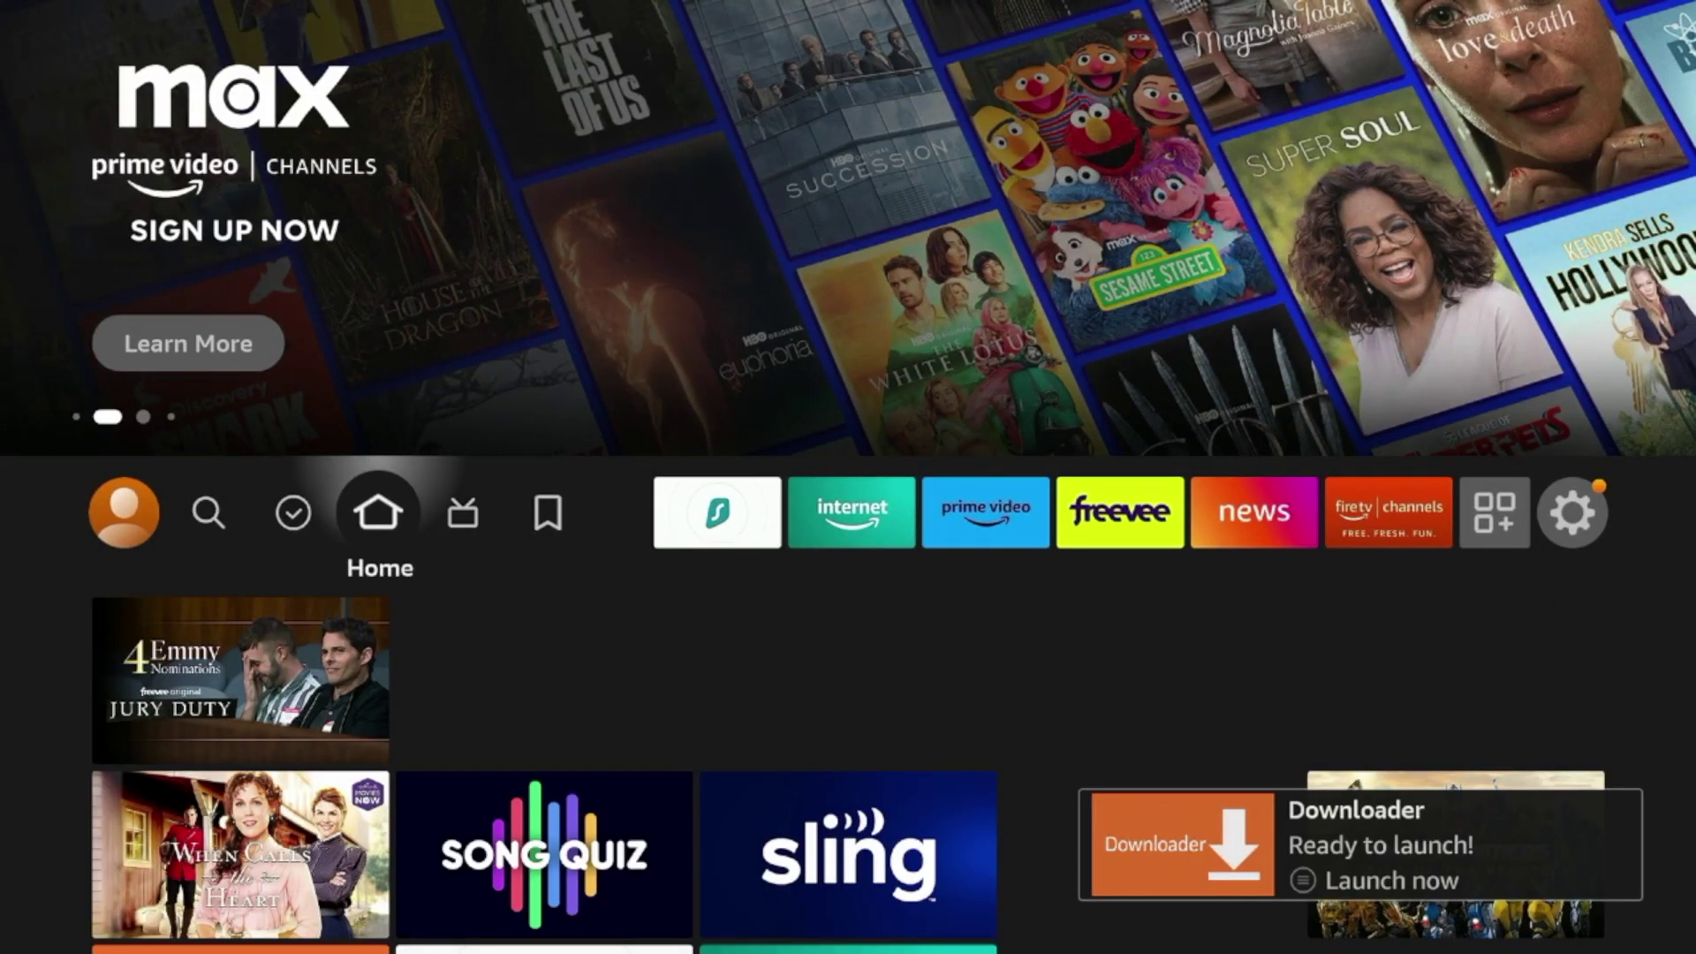
- Unlock developer mode by repeatedly selecting the device name under My Fire TV > About
key(Right)
key(Right)
key(Right)
key(Right)
key(Right)
key(Right)
key(Right)
key(Right)
key(Right)
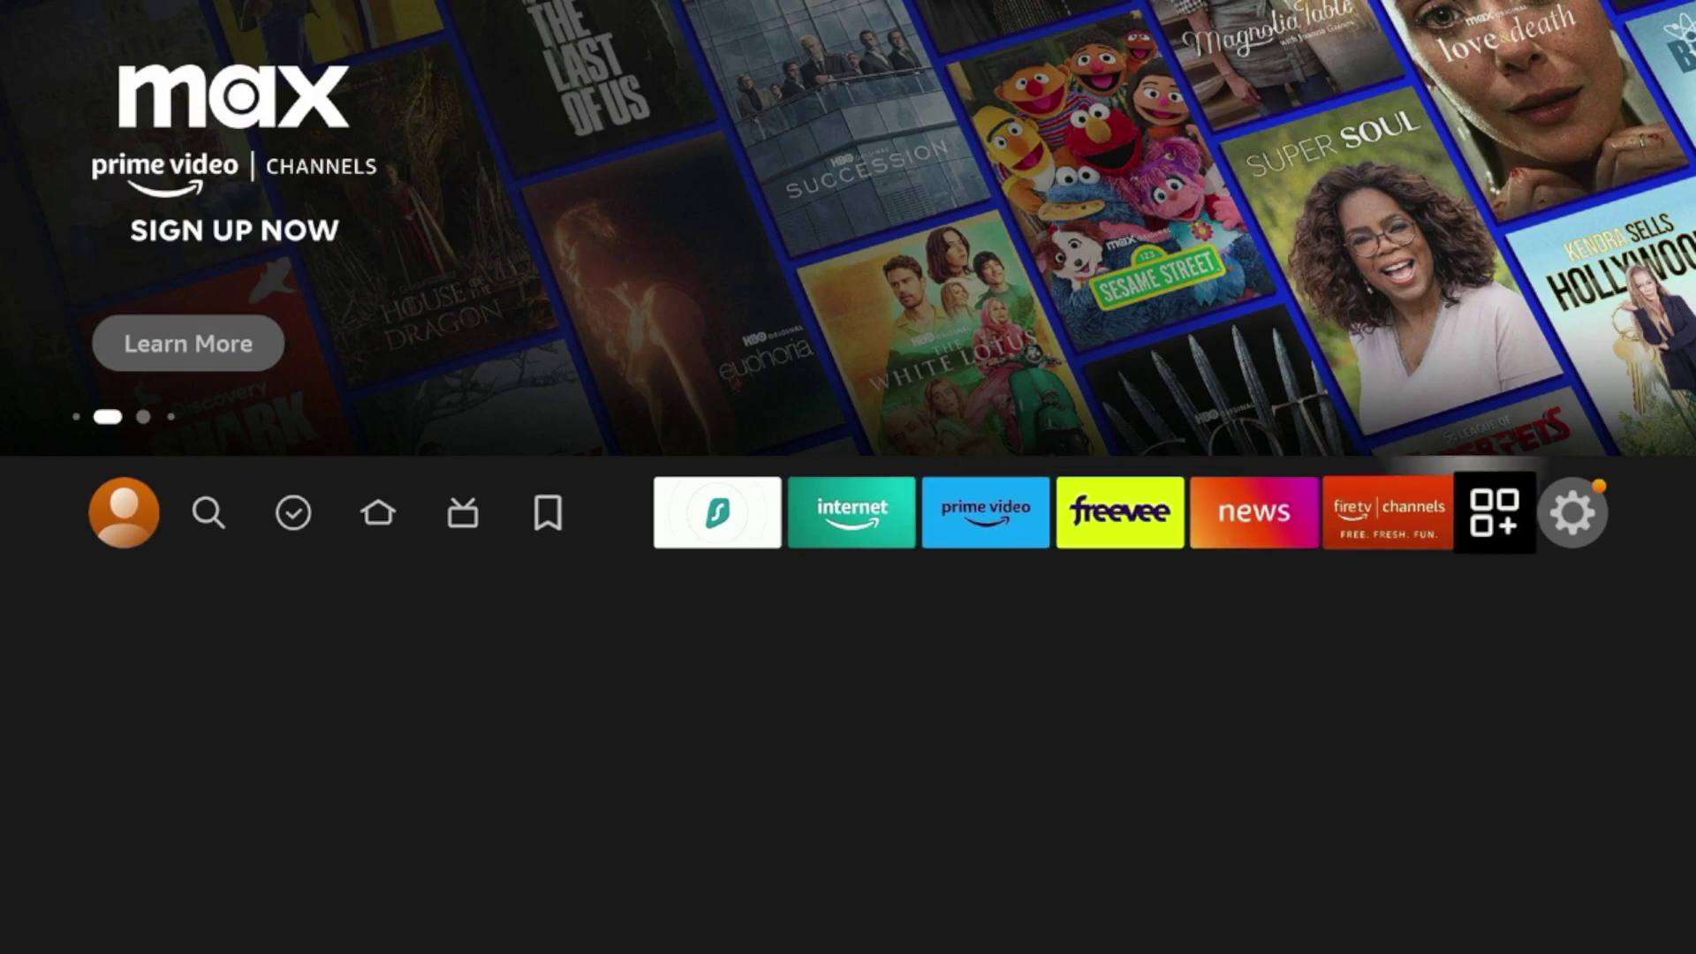
key(Right)
key(Down)
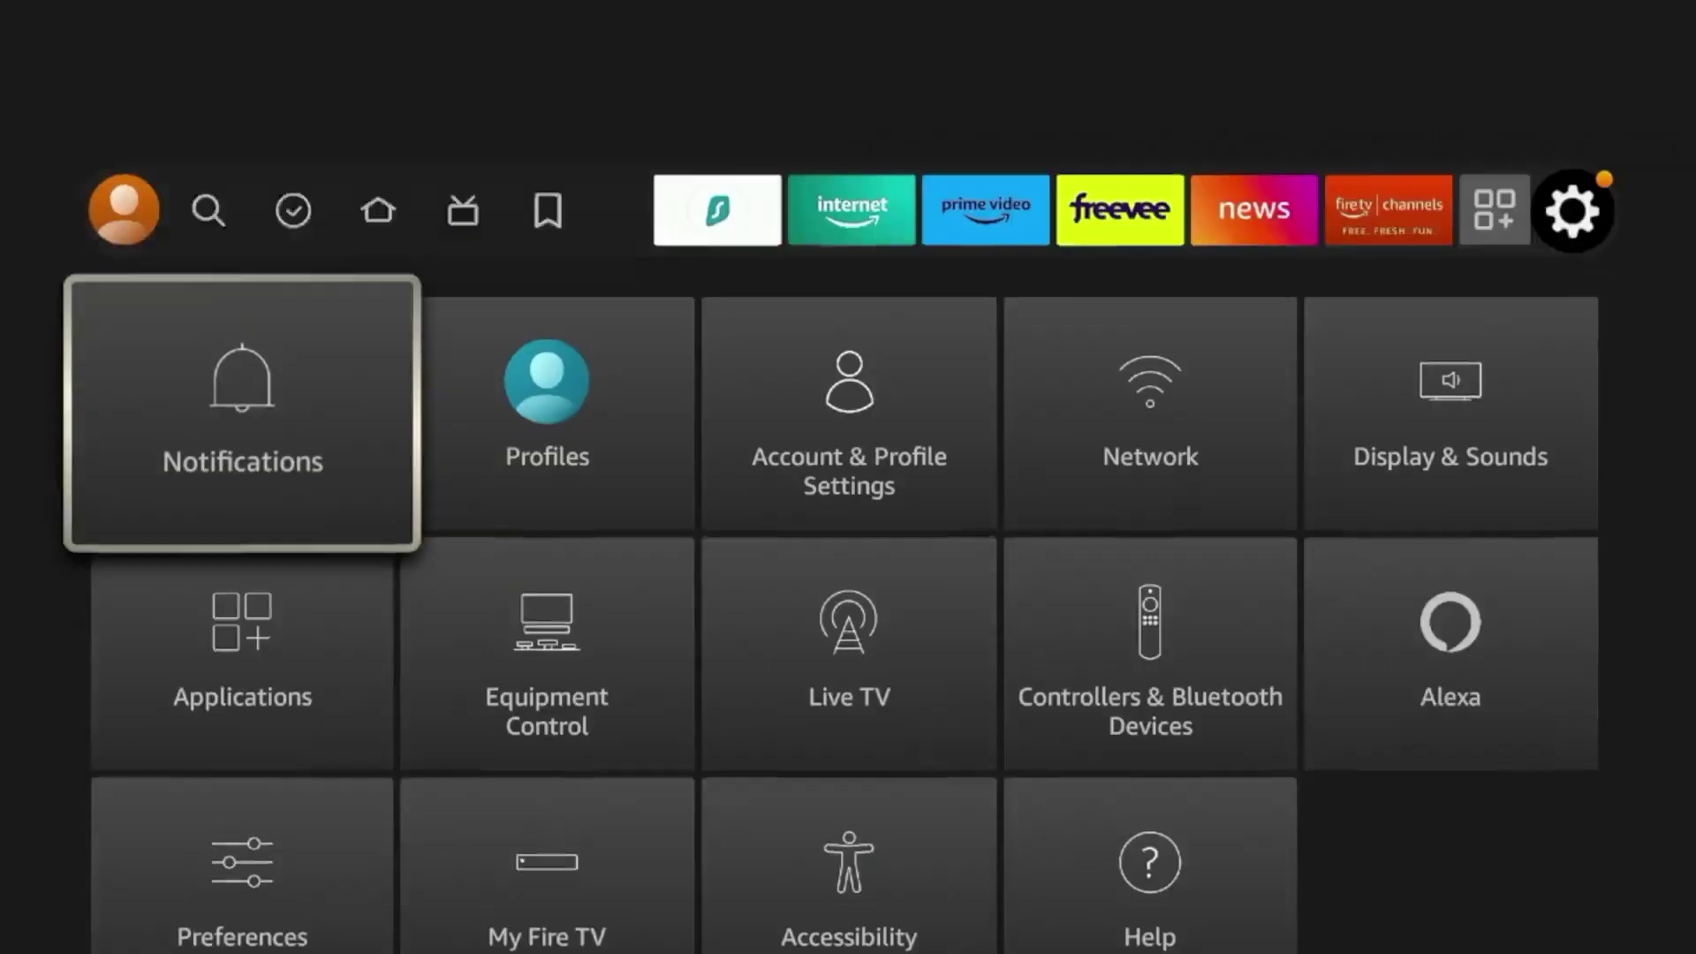
key(Down)
key(Down)
key(Right)
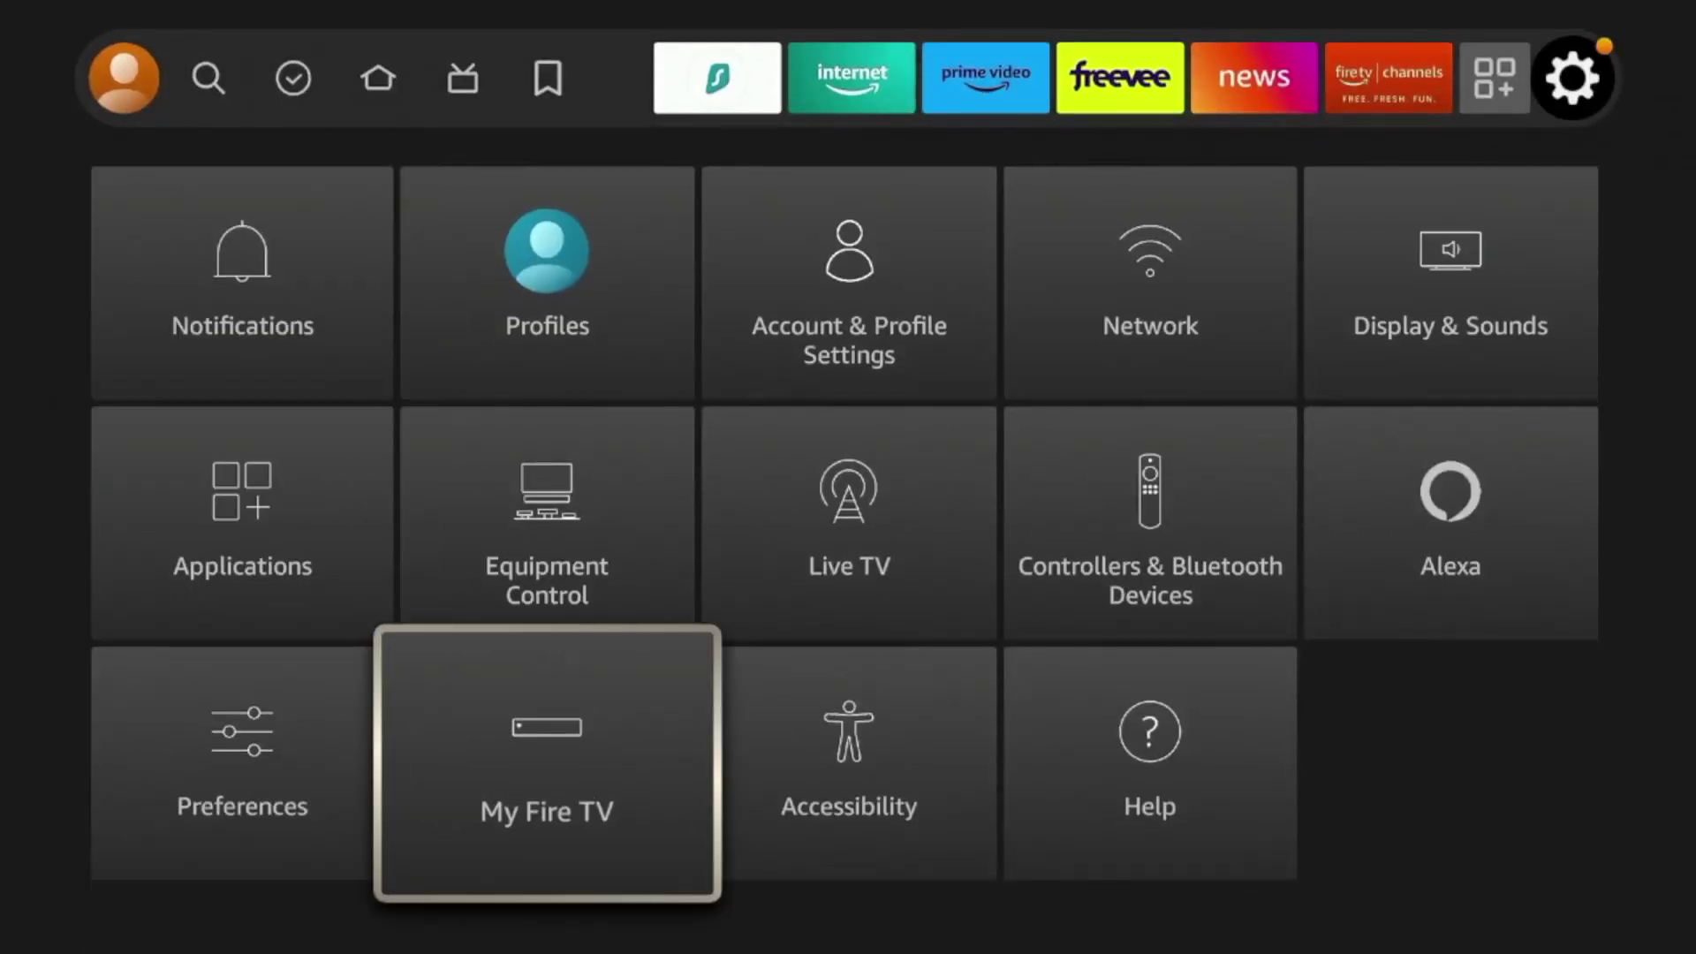
key(Return)
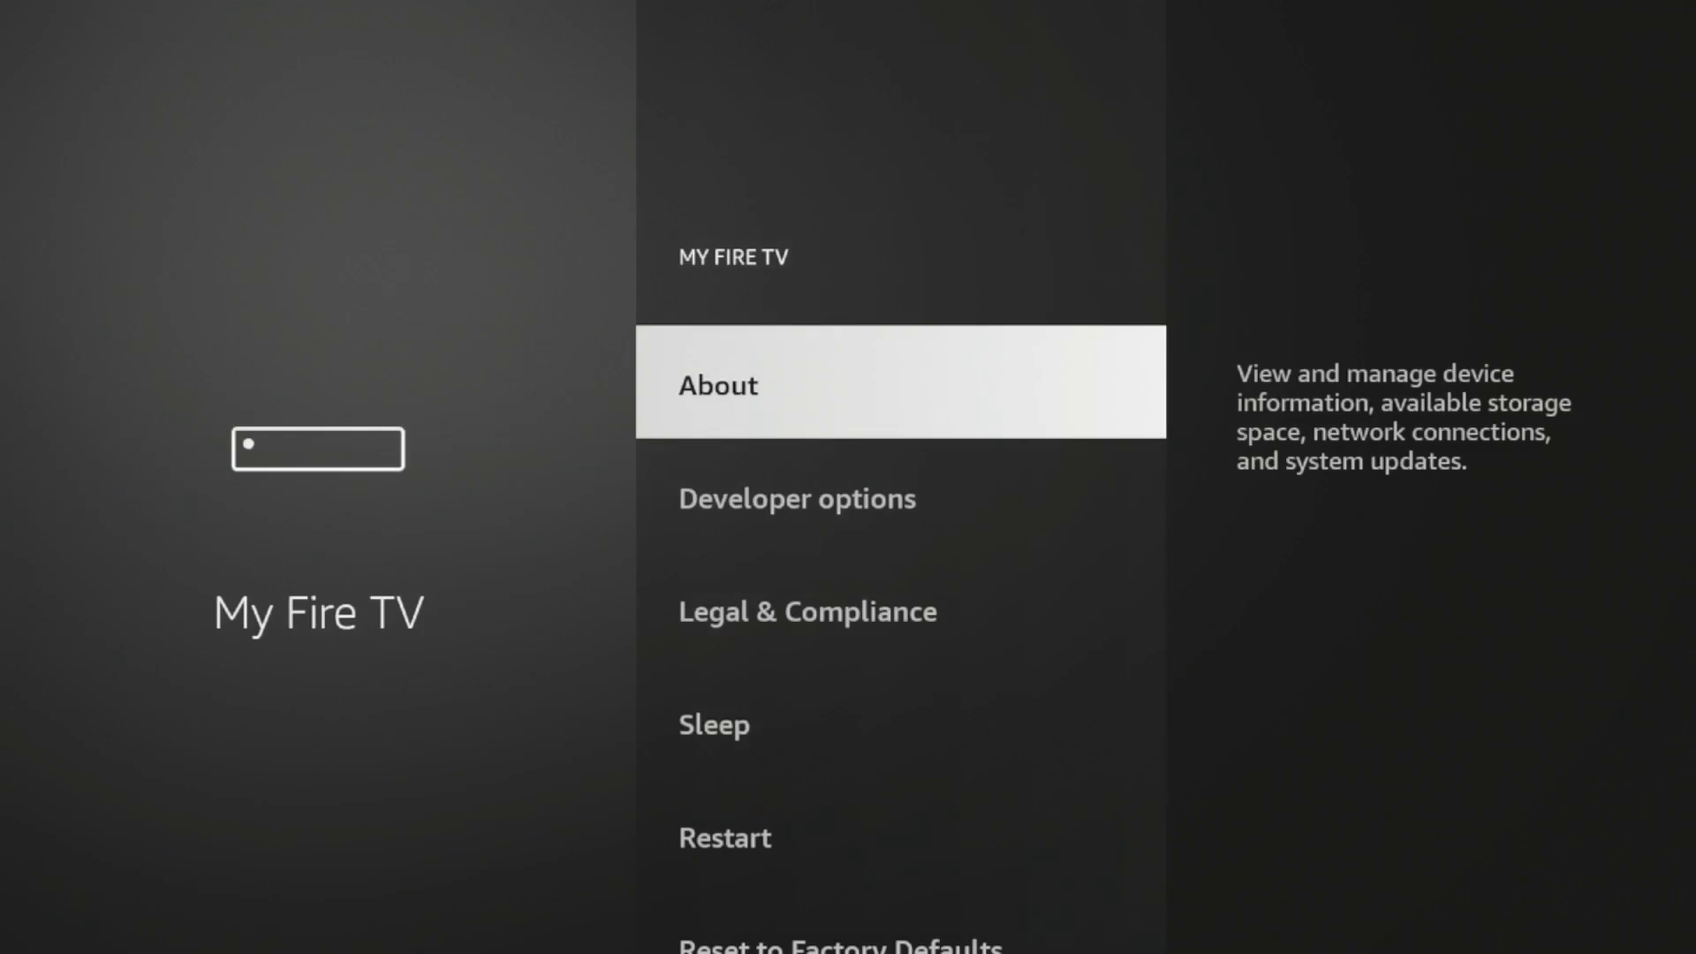
key(Return)
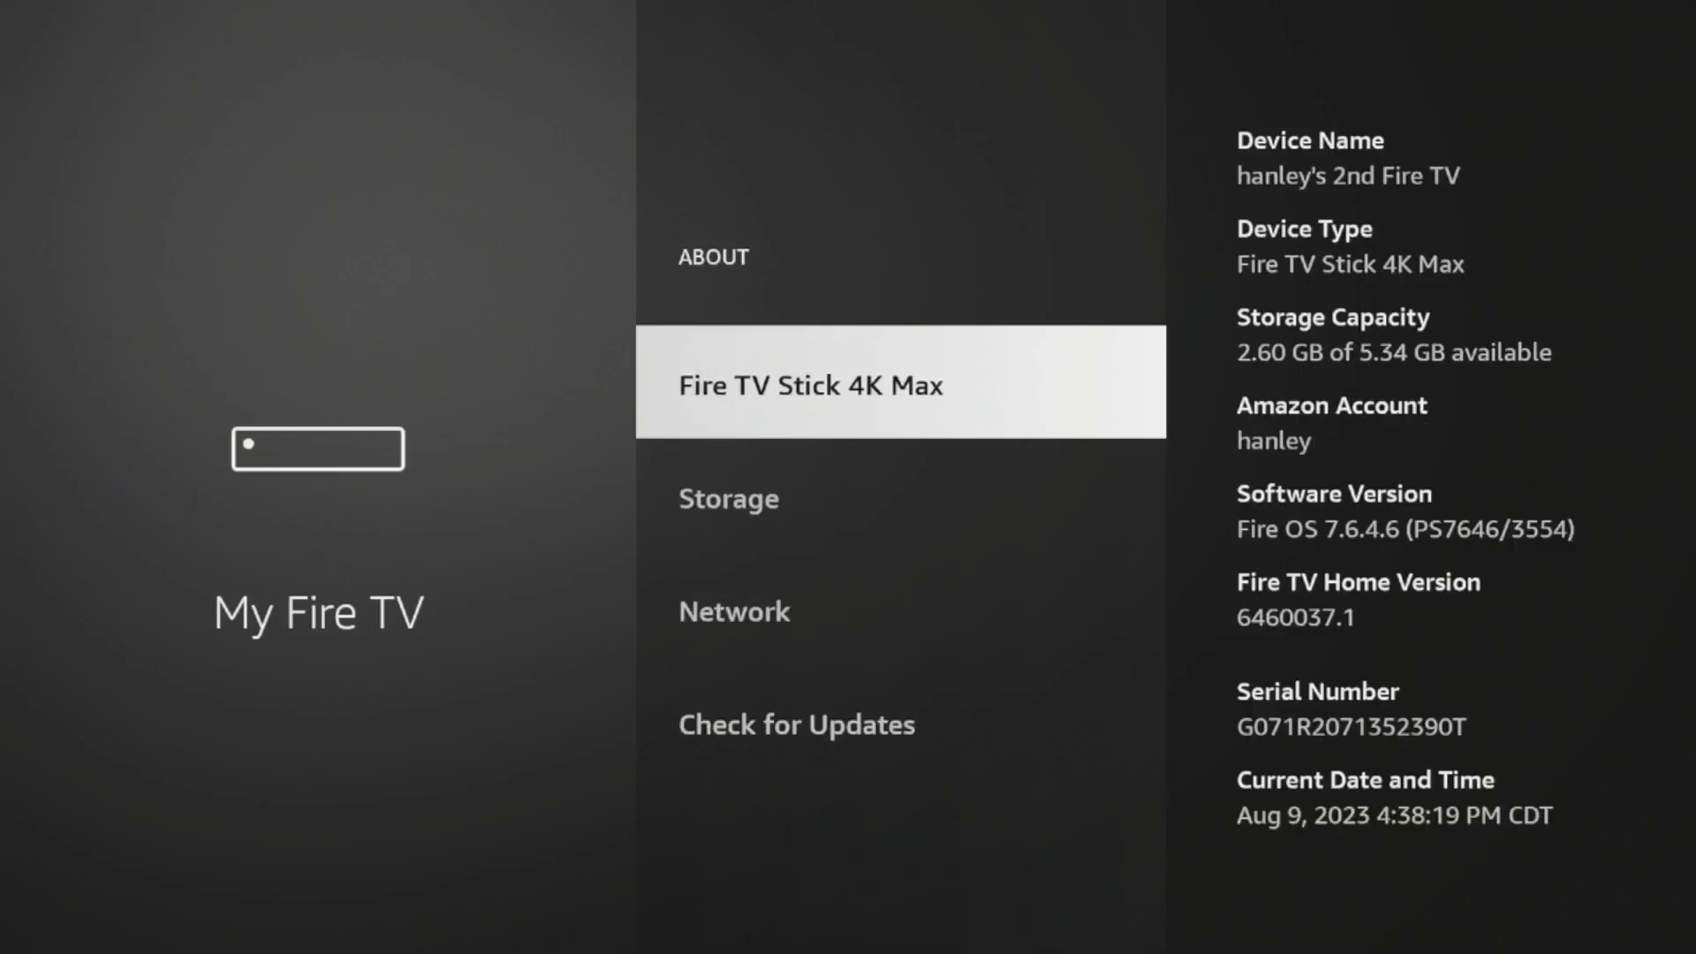
key(Return)
key(Return)
key(Return)
key(Return)
key(Return)
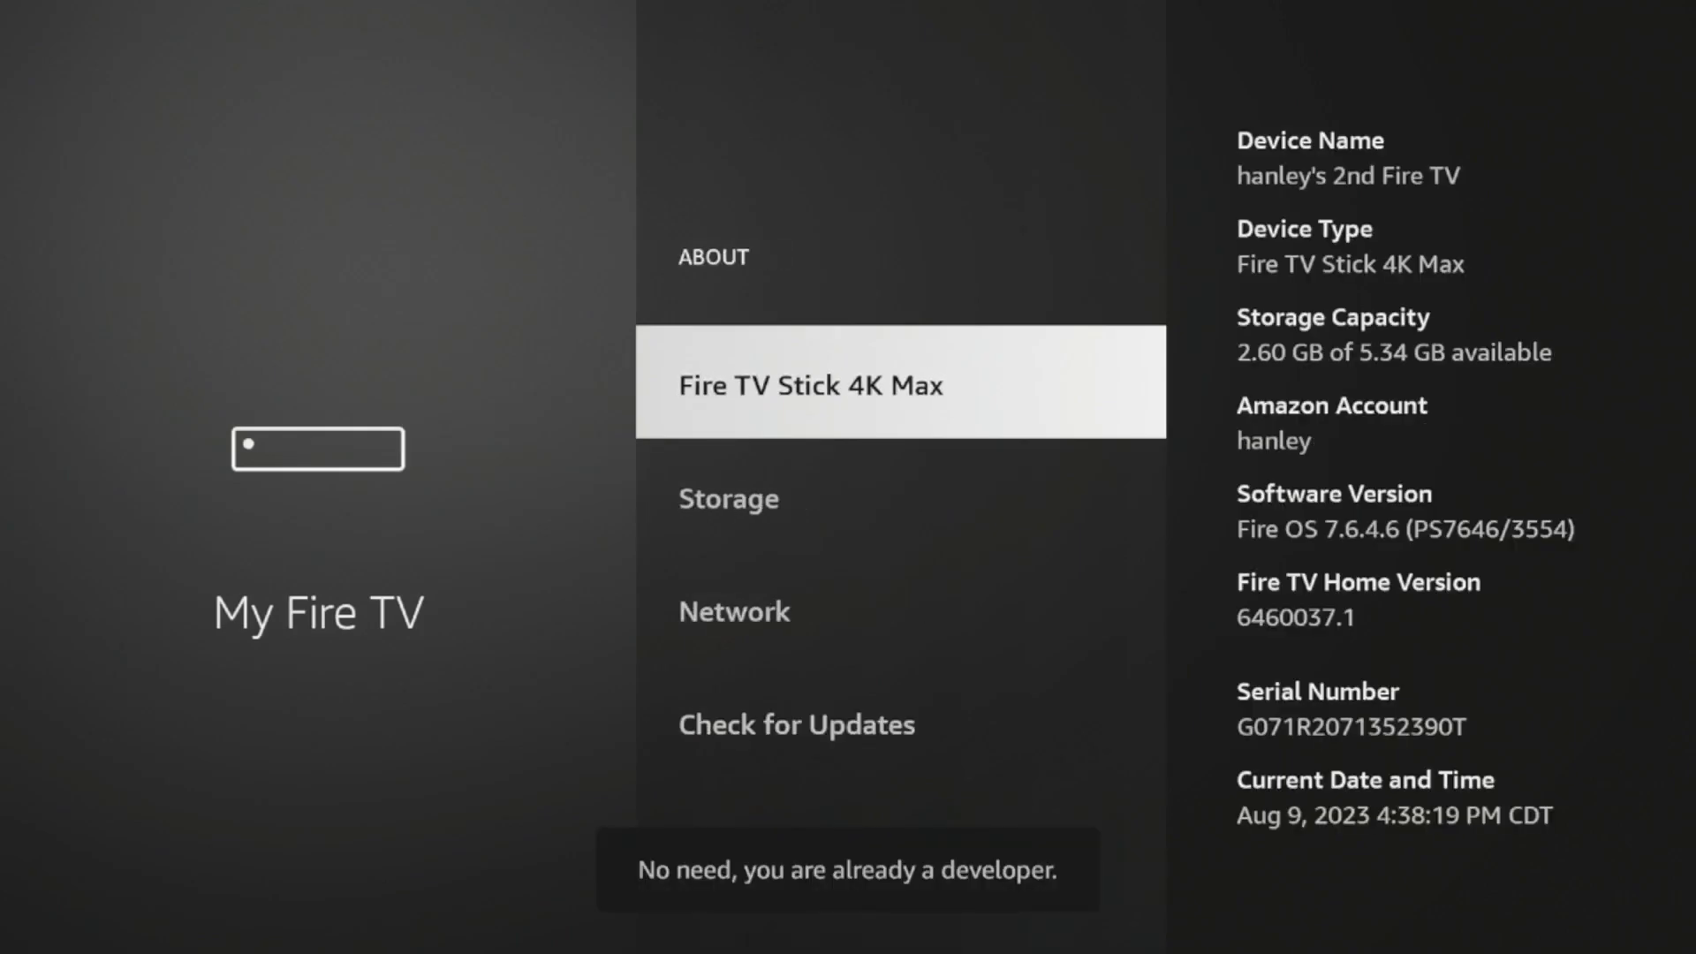
key(Return)
key(Return)
key(Return)
key(Return)
key(Return)
key(Return)
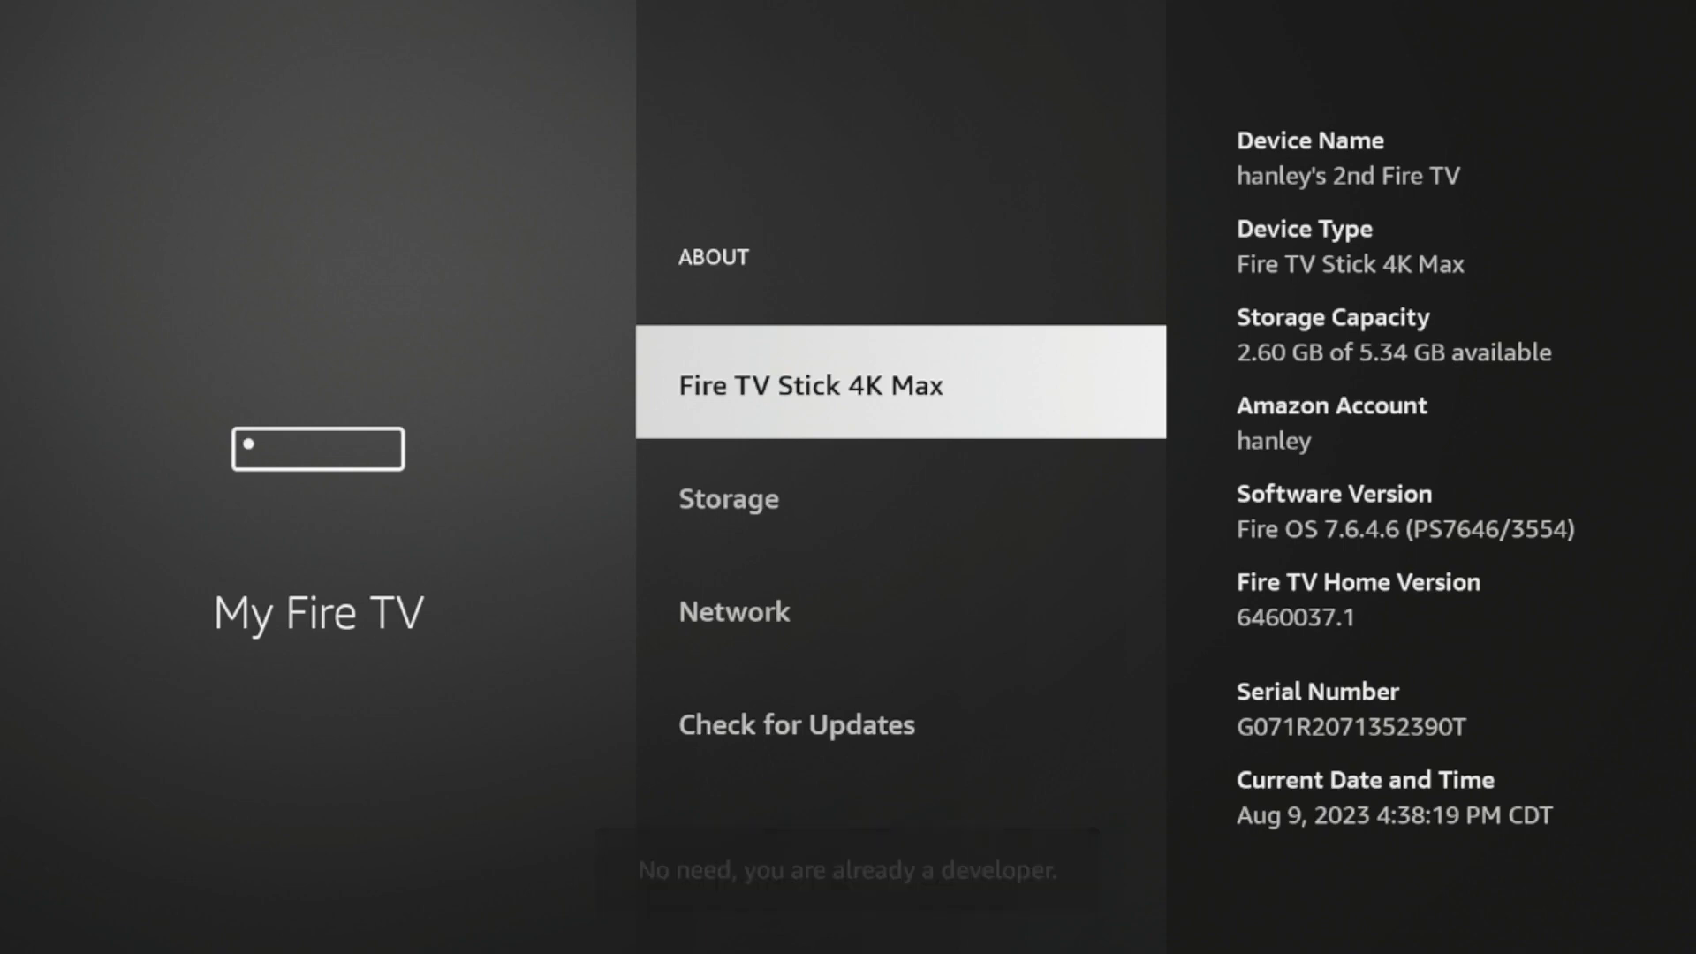
key(Escape)
- Switch on Install unknown apps for Downloader in Developer options
key(Down)
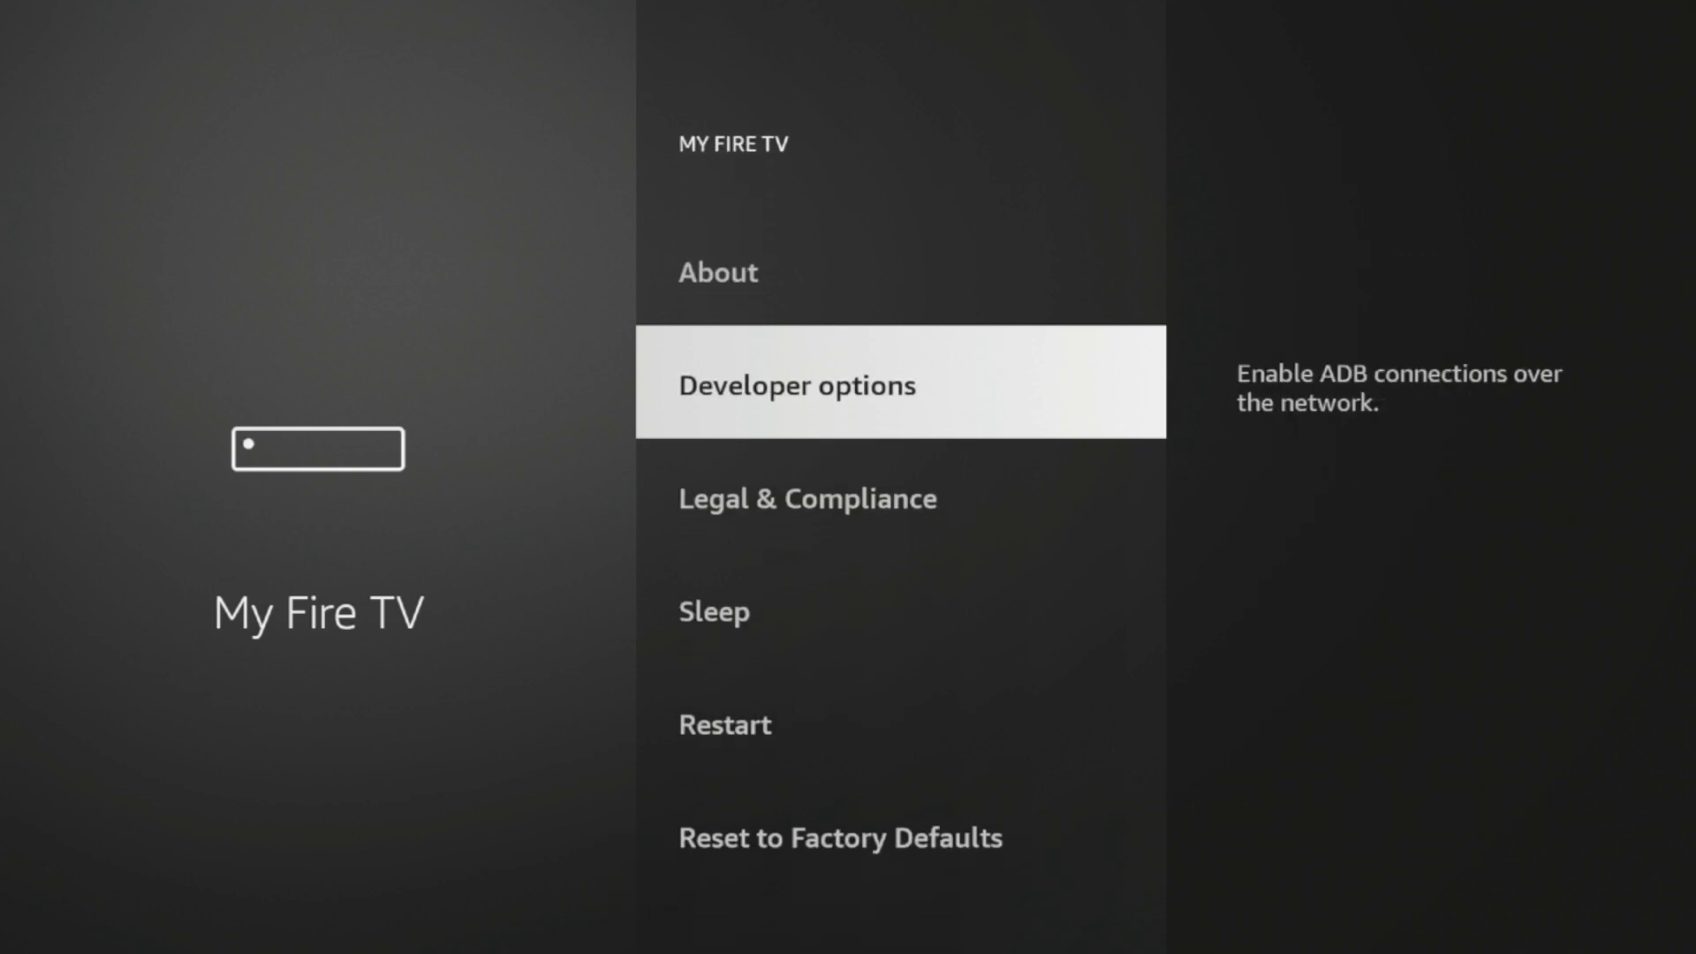
key(Return)
key(Down)
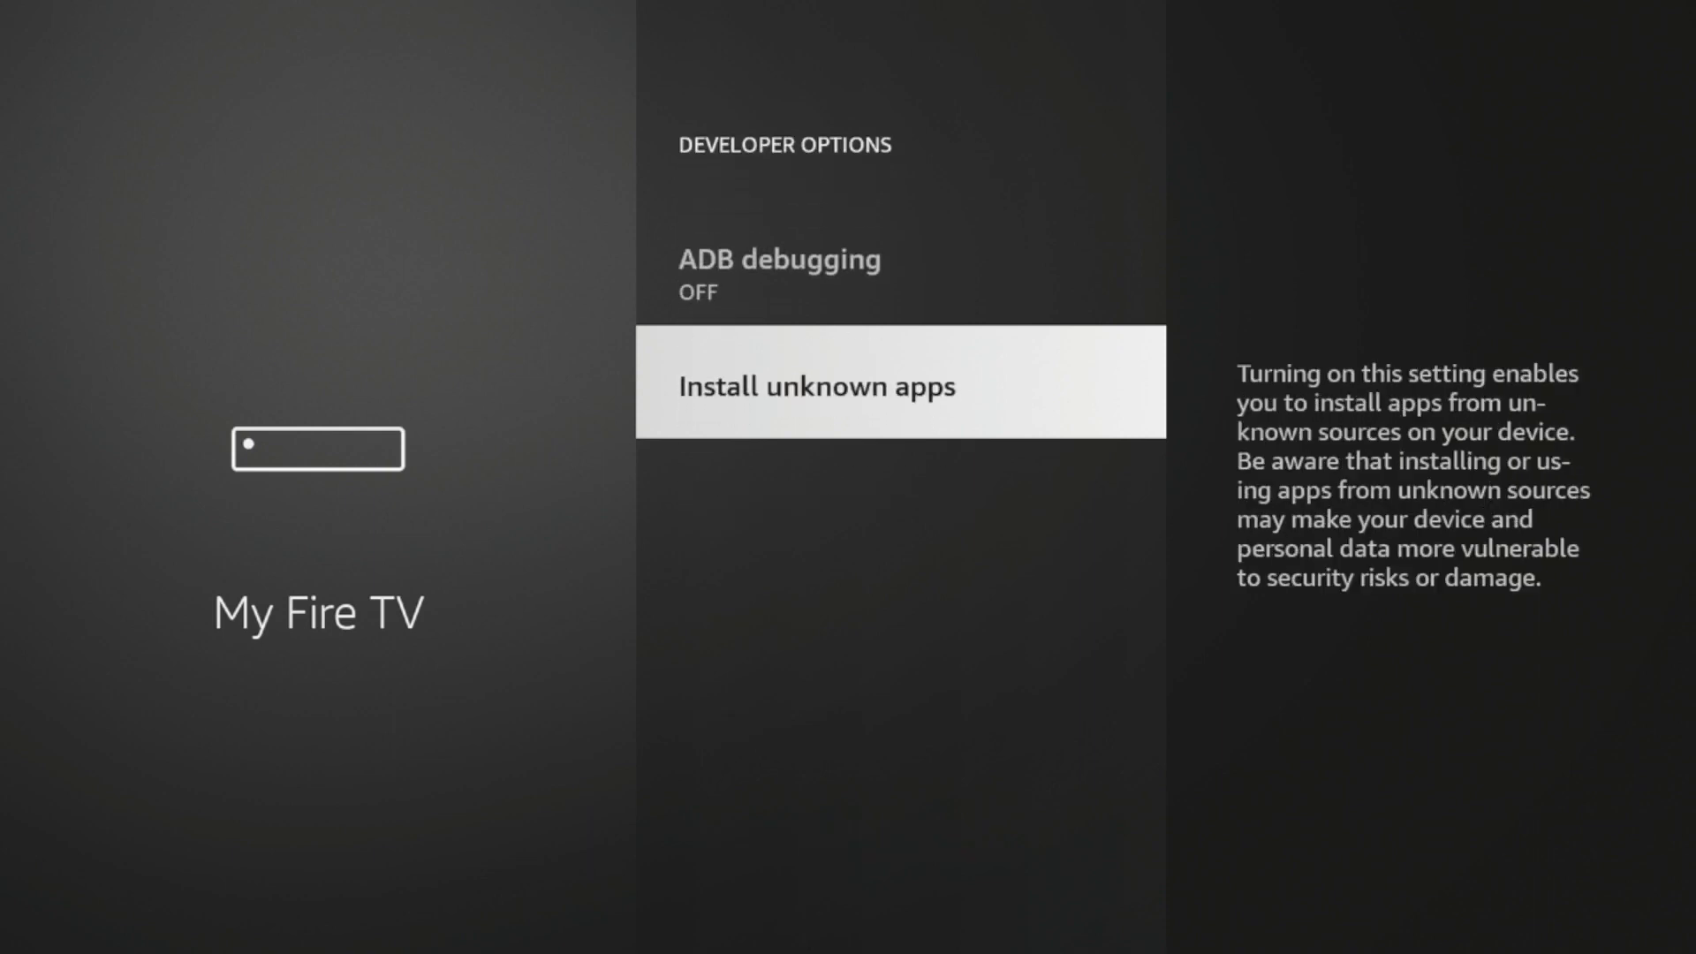
key(Return)
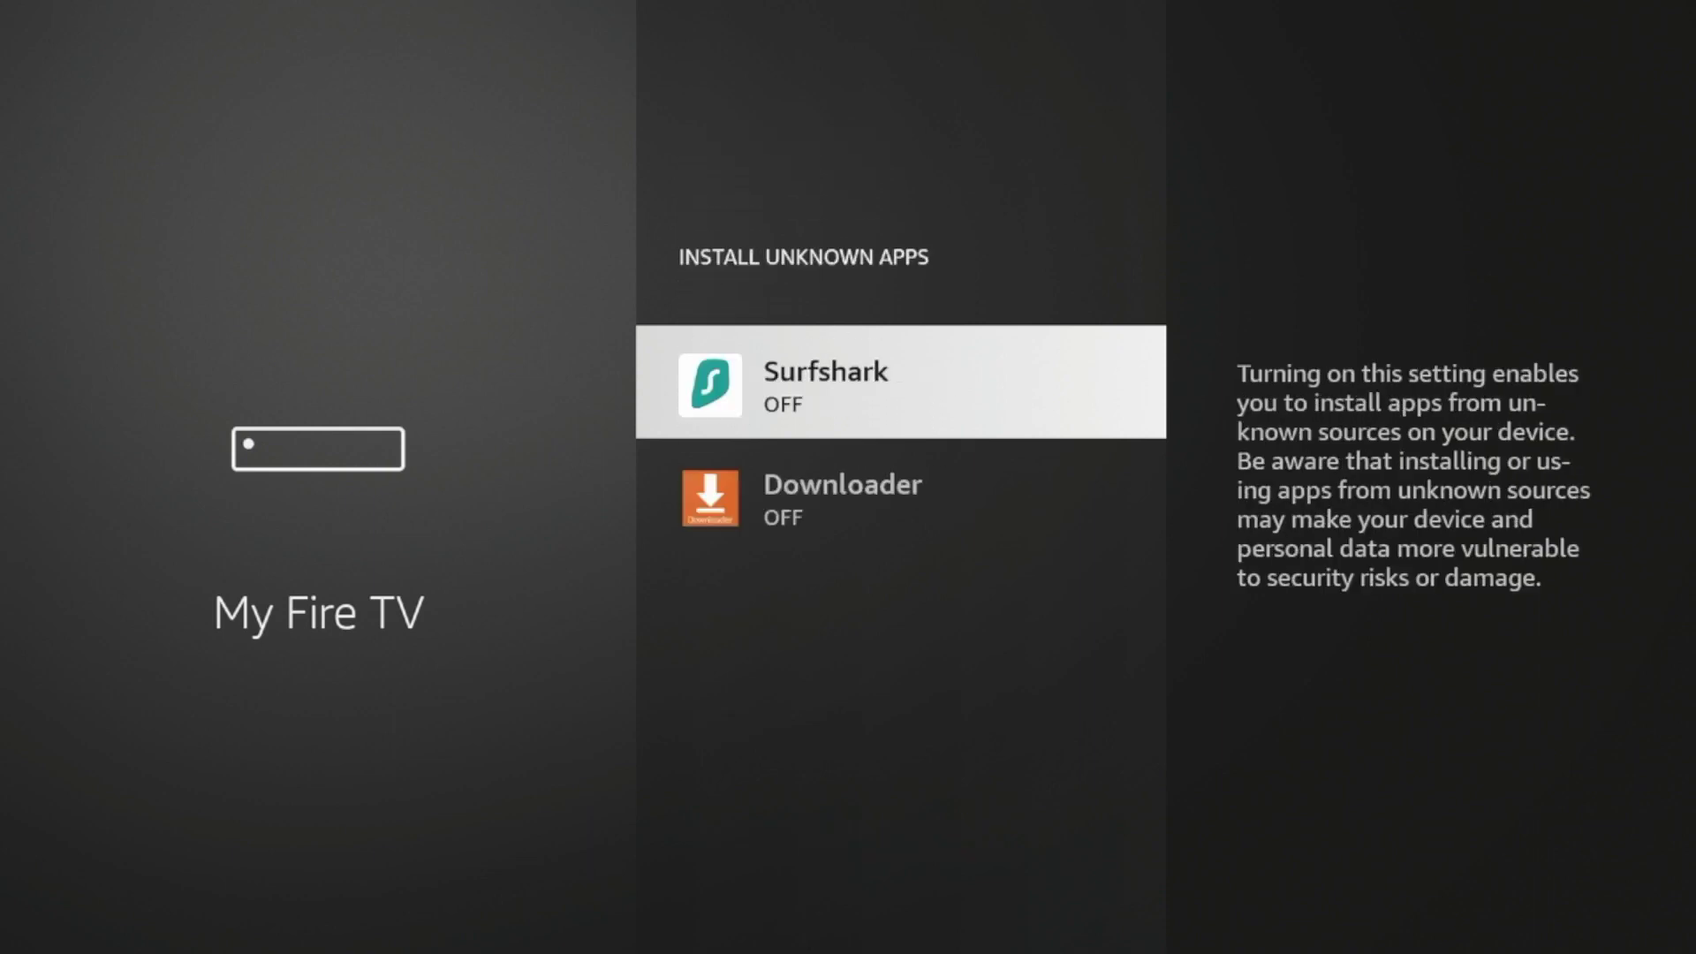
key(Down)
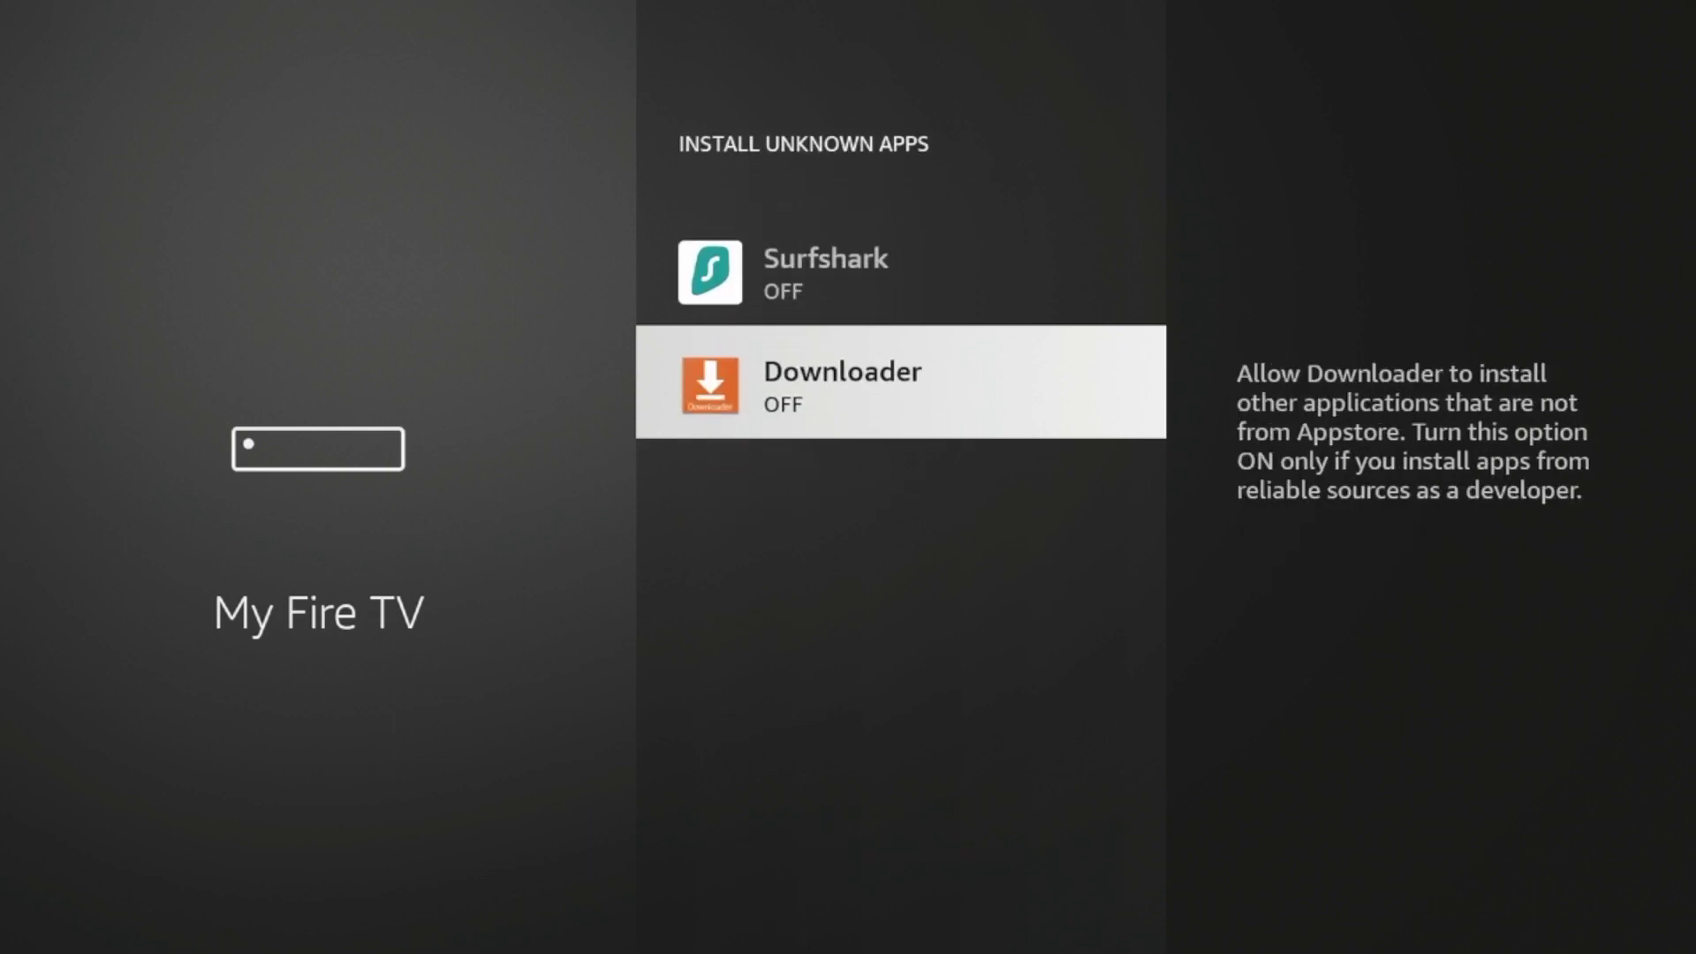
key(Return)
- Return home and launch Downloader from its tile
key(Home)
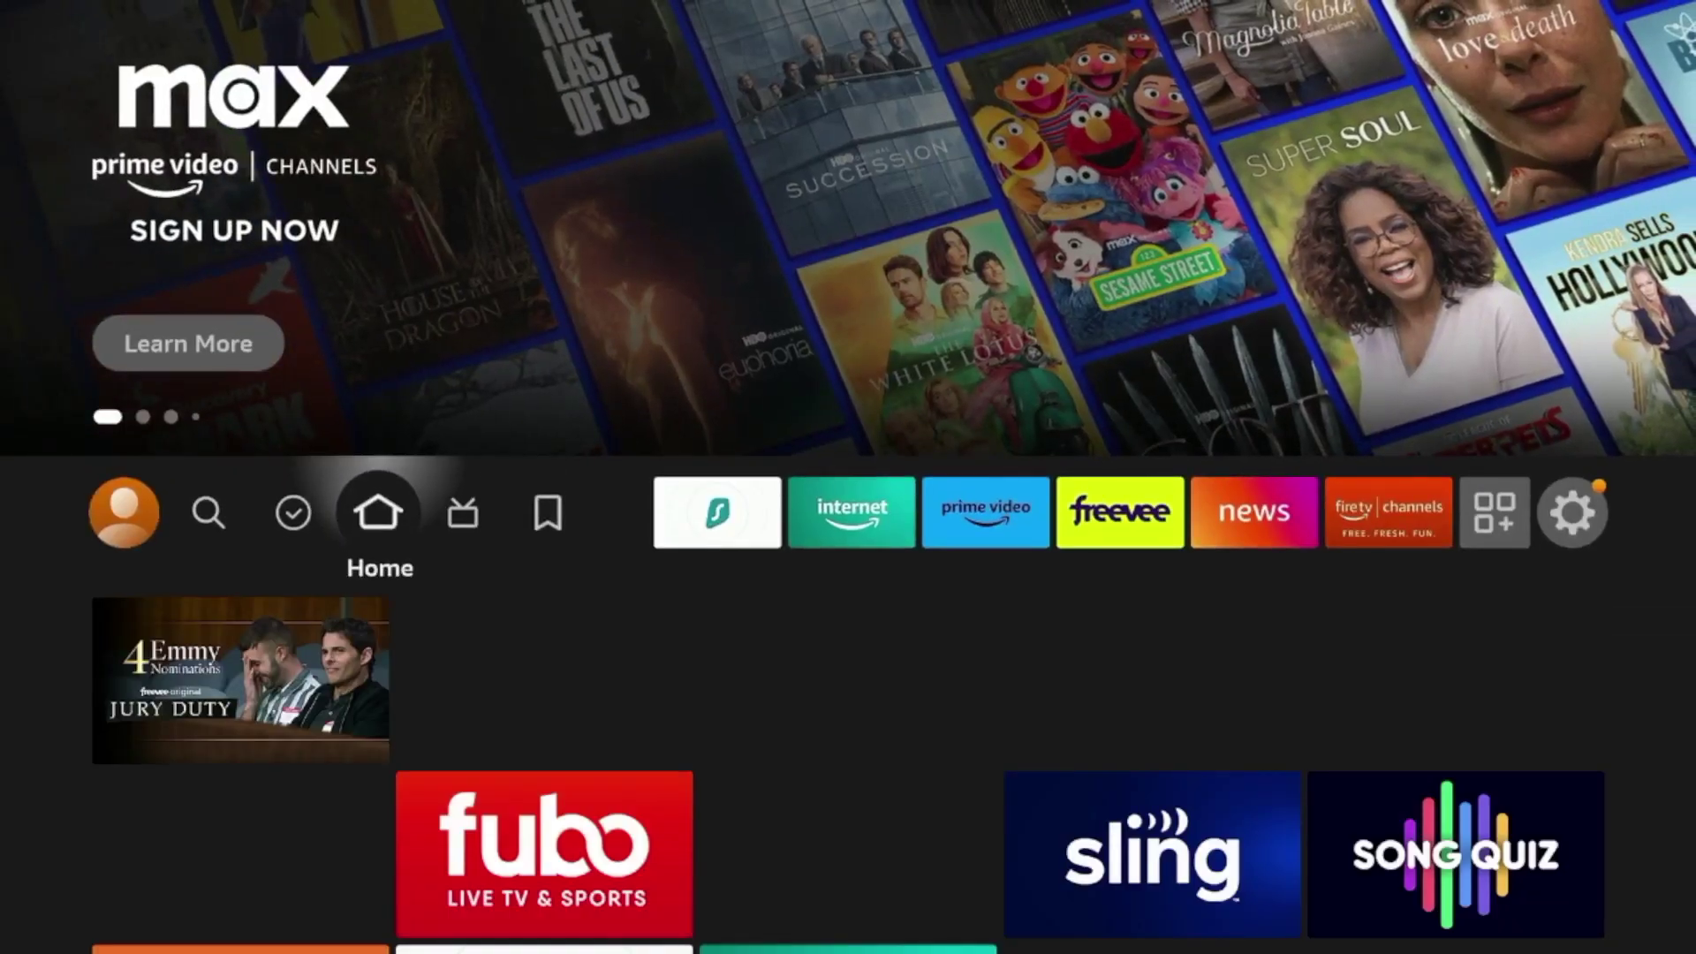
key(Down)
key(Down)
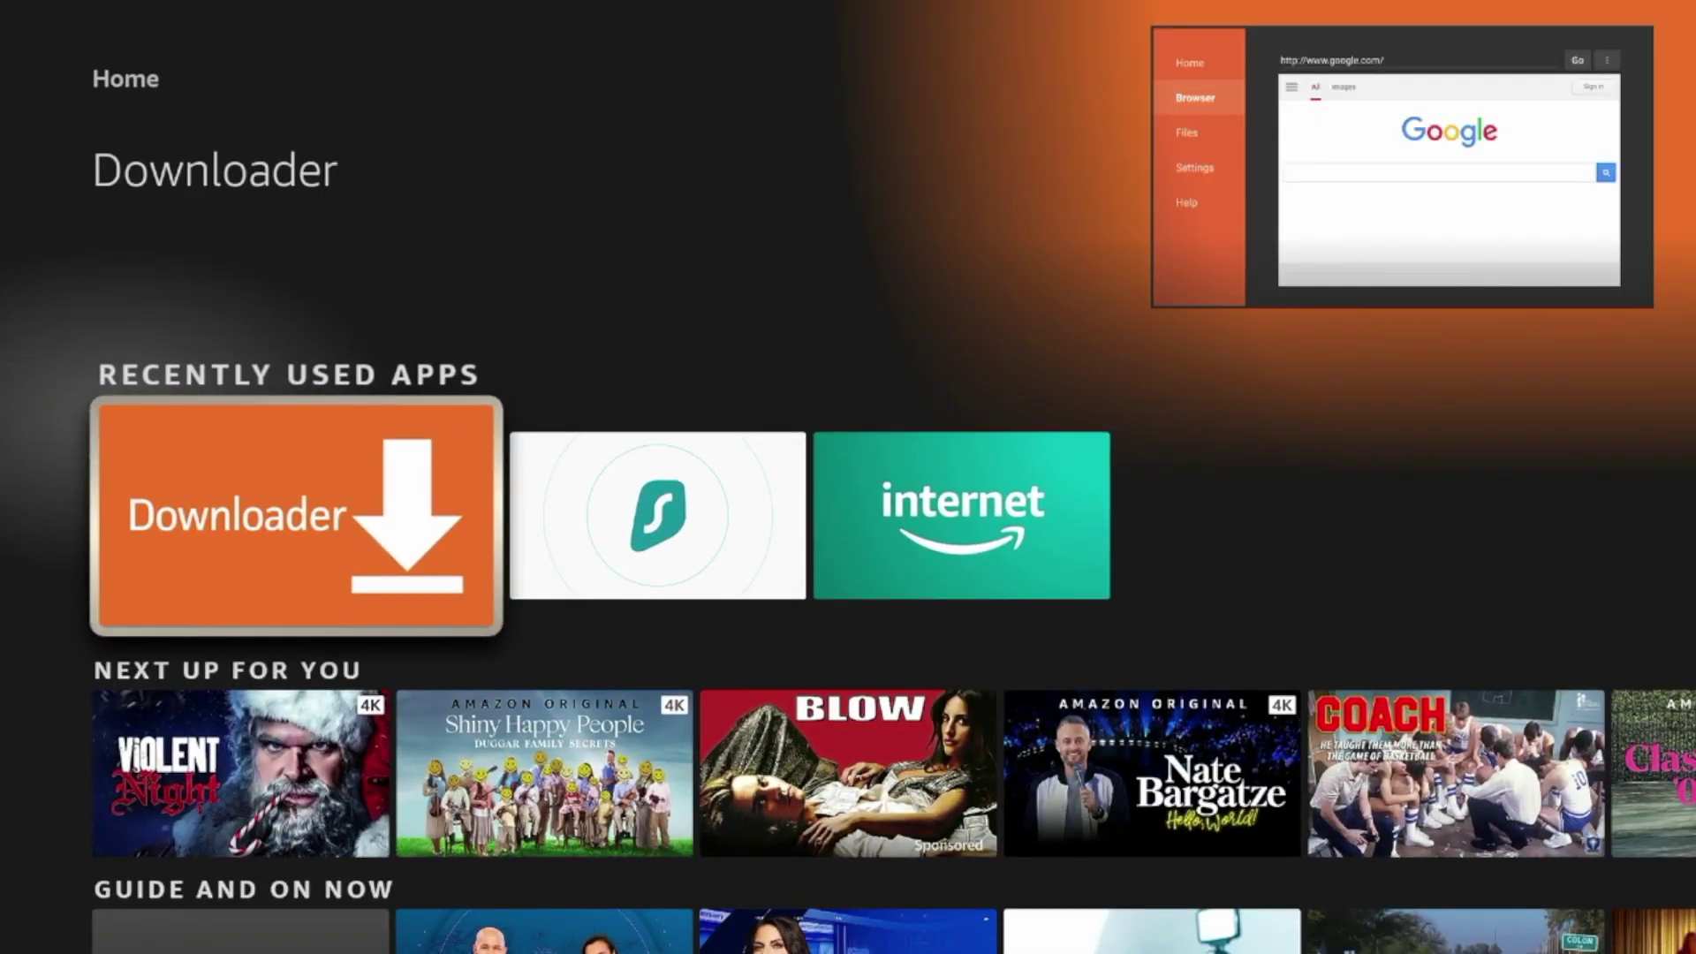
key(Return)
- Grant Downloader storage access, dismiss the Quick Start Guide, and bring up the URL keyboard
key(Return)
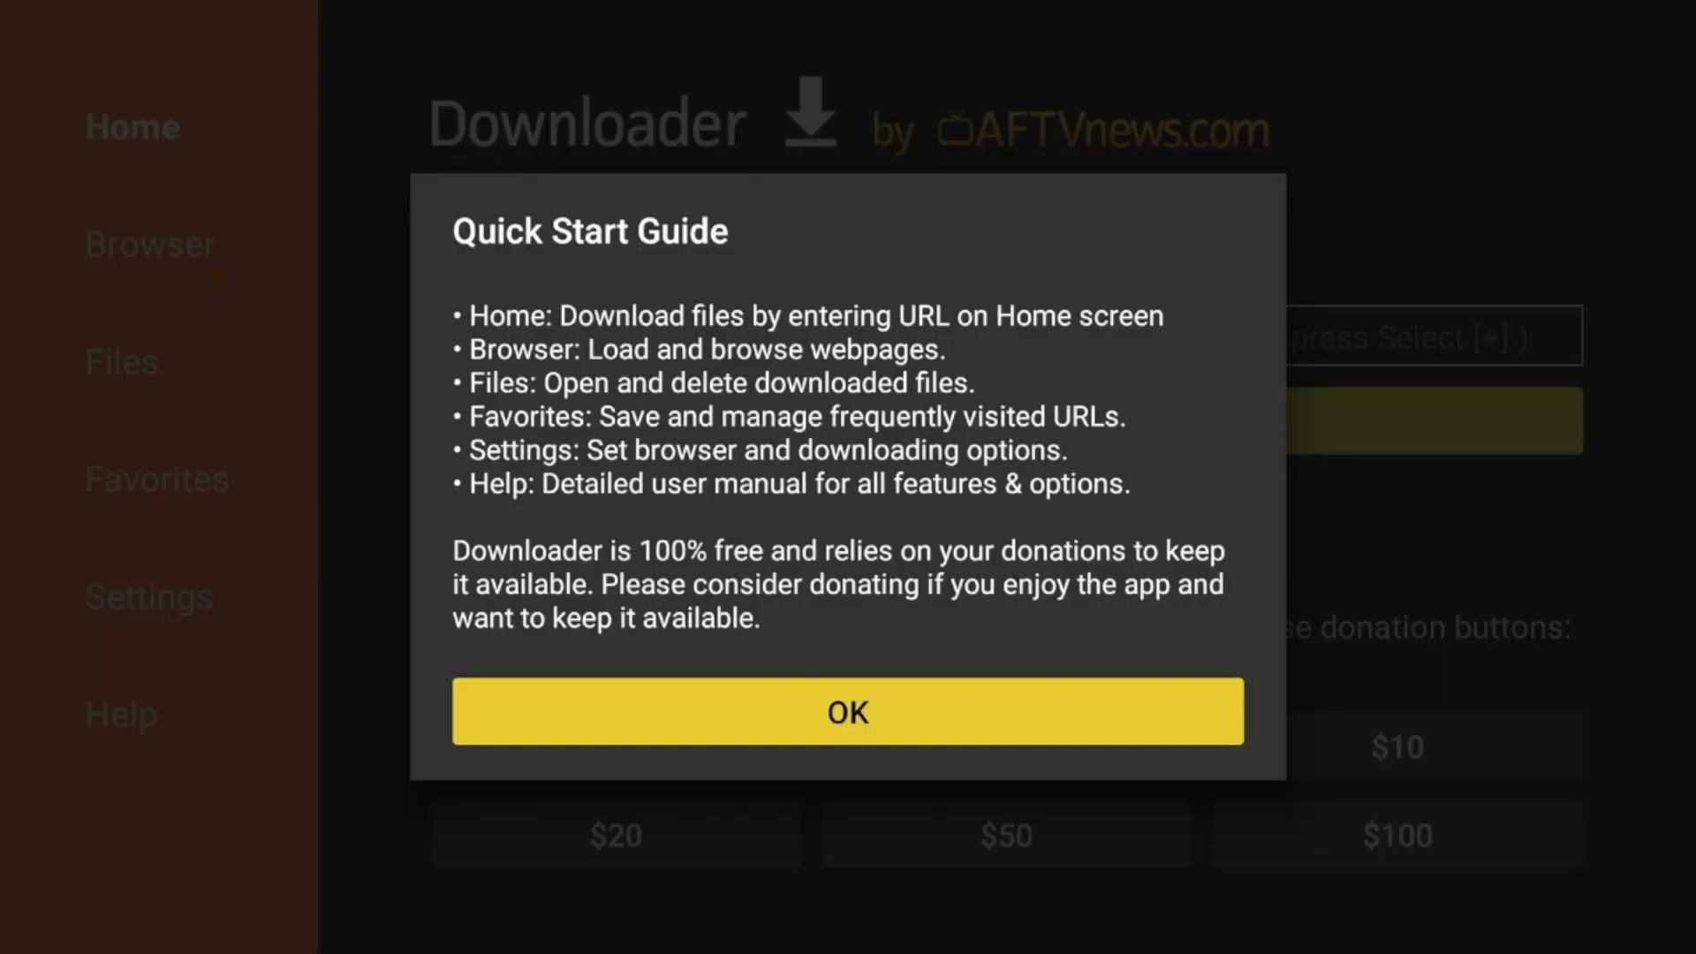
key(Return)
key(Up)
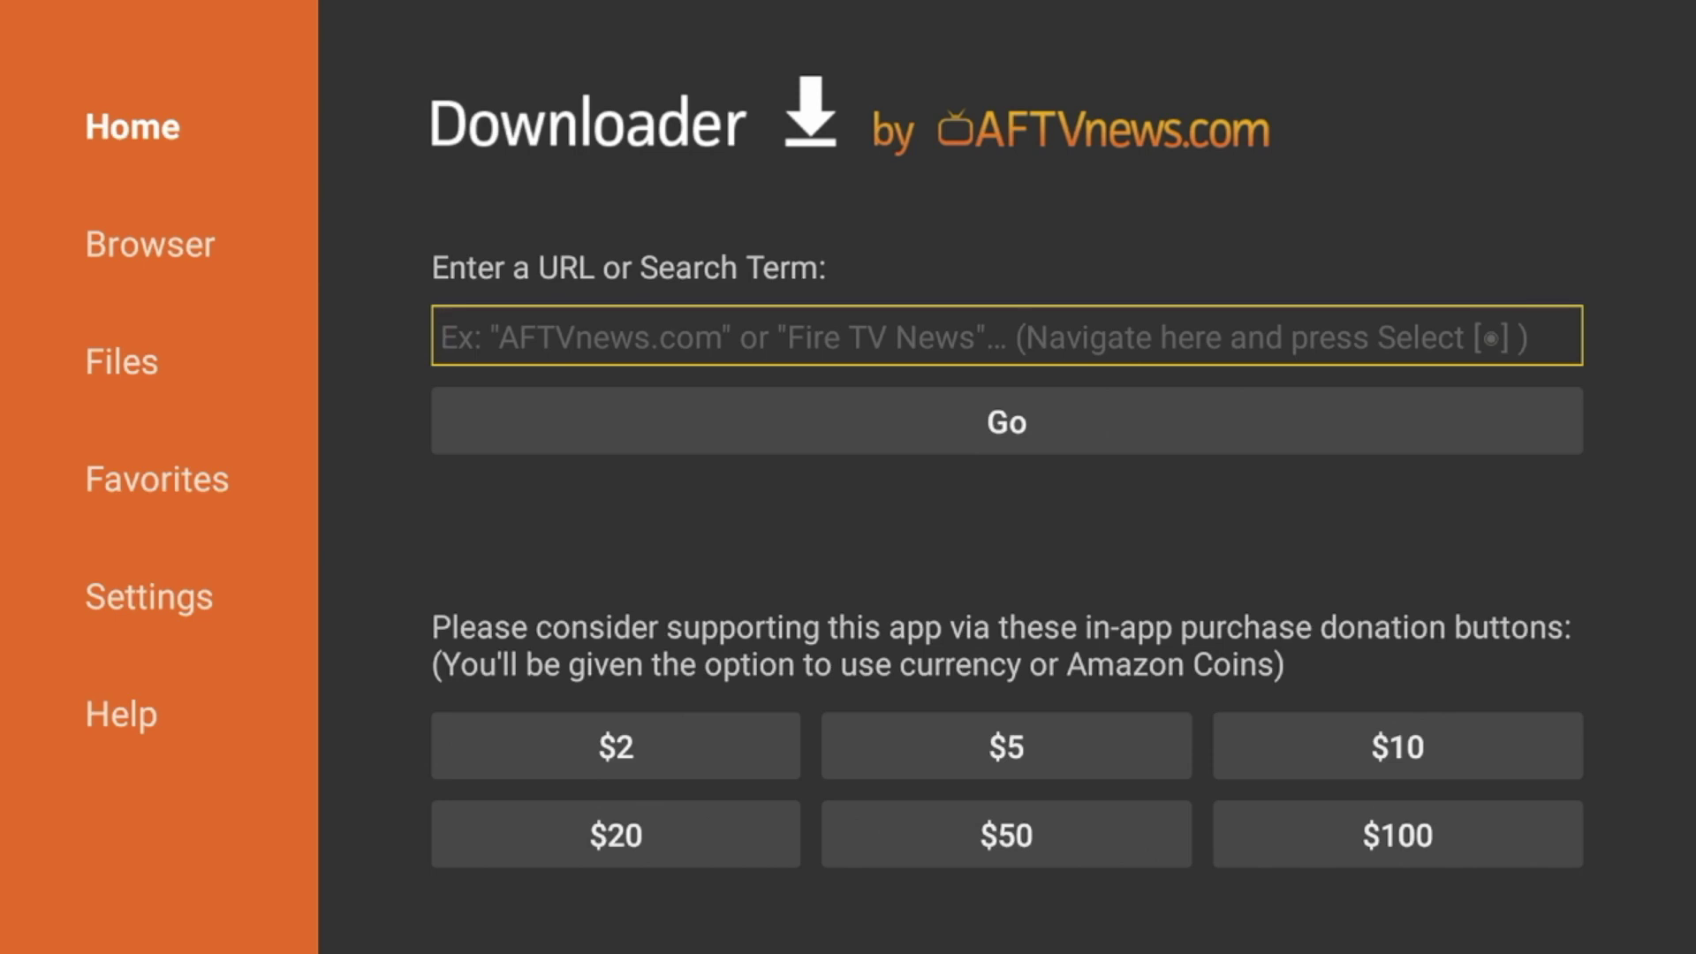
key(Return)
key(Up)
key(Right)
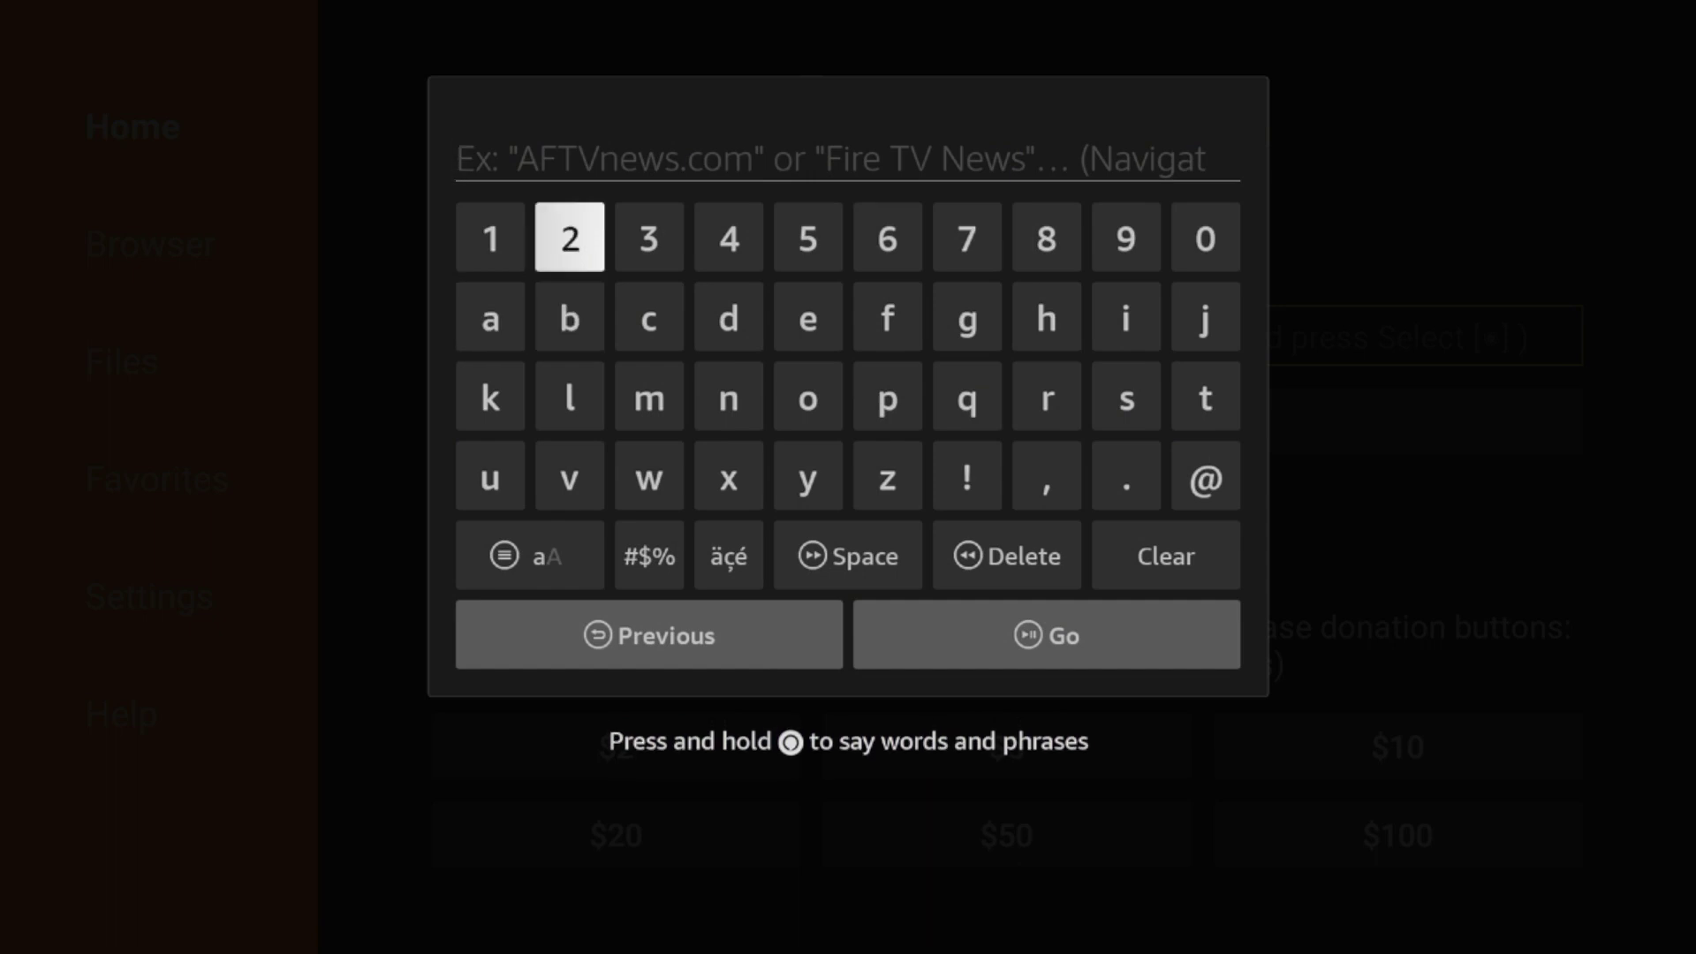
key(Return)
key(Left)
key(Left)
key(Left)
key(Return)
key(Left)
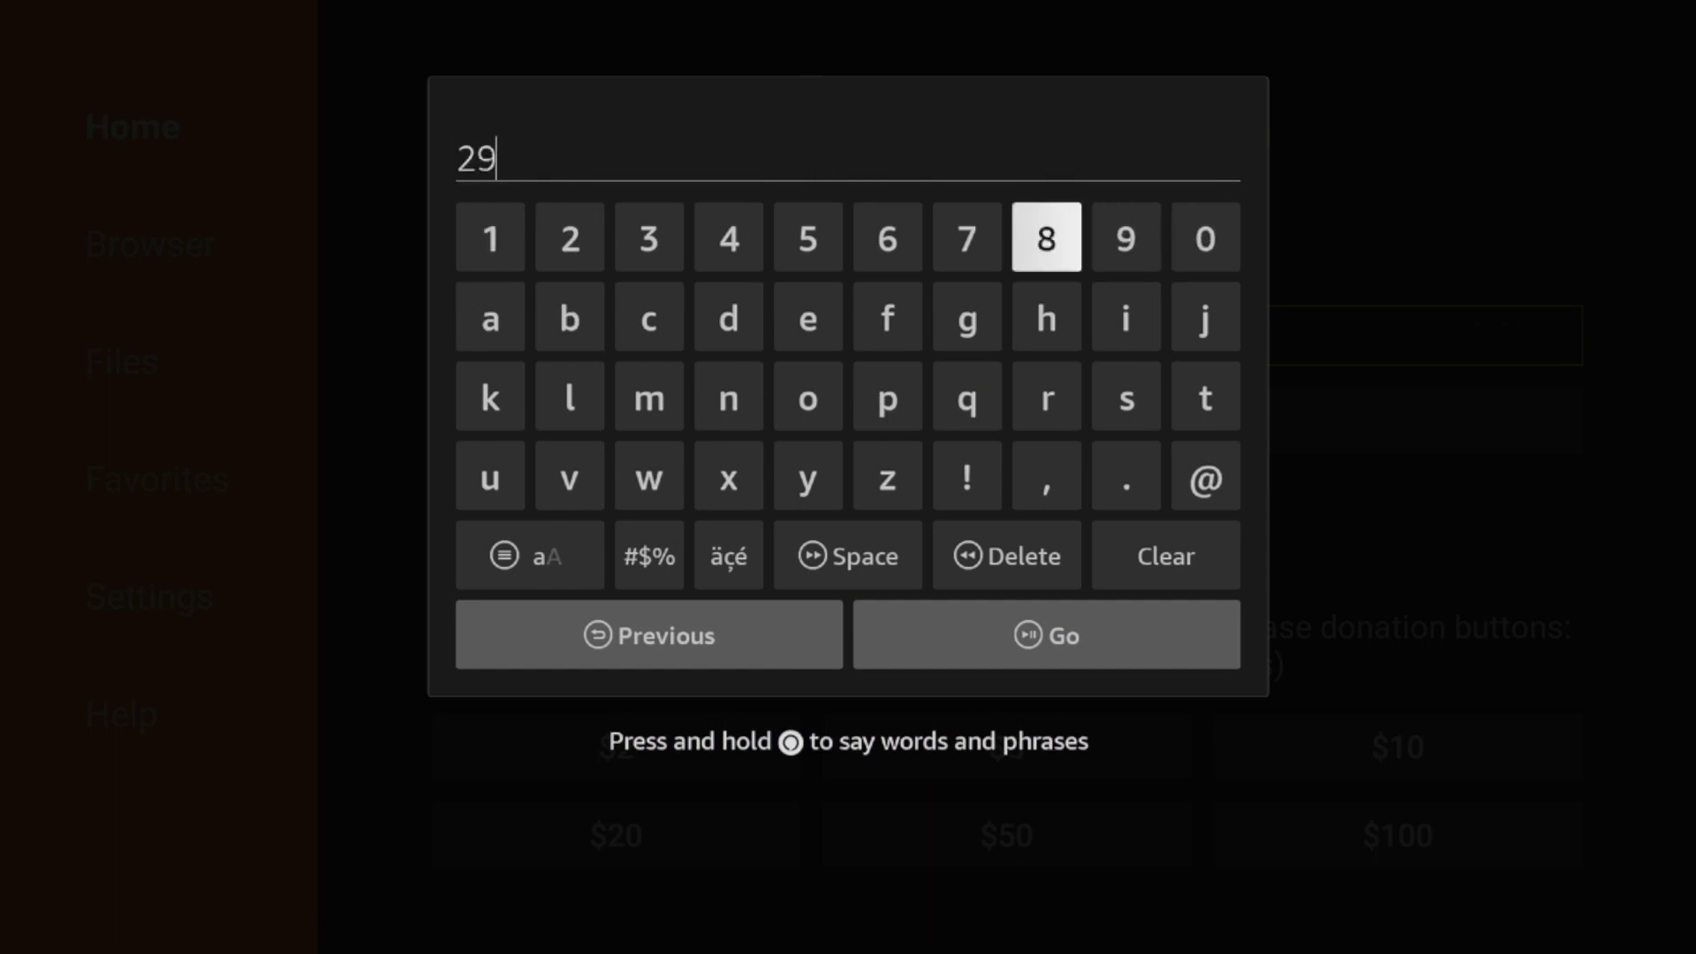
key(Return)
key(Left)
key(Left)
key(Left)
key(Left)
key(Return)
key(Right)
key(Return)
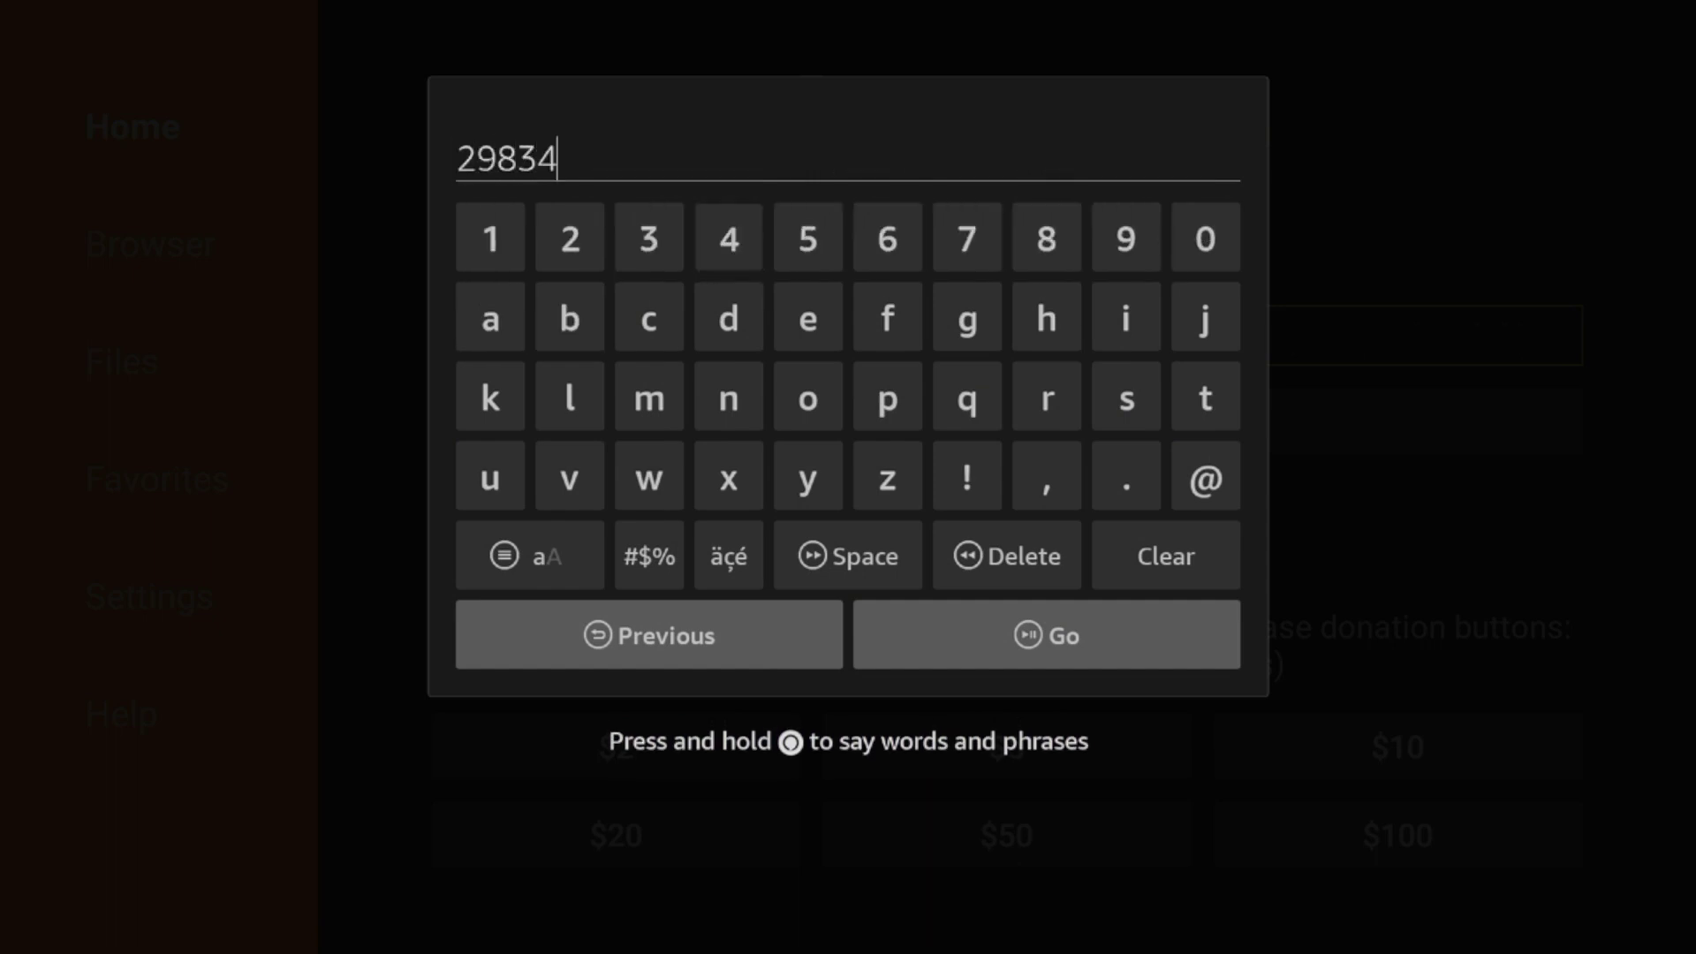
key(Return)
key(Down)
key(Down)
key(Down)
key(Down)
key(Right)
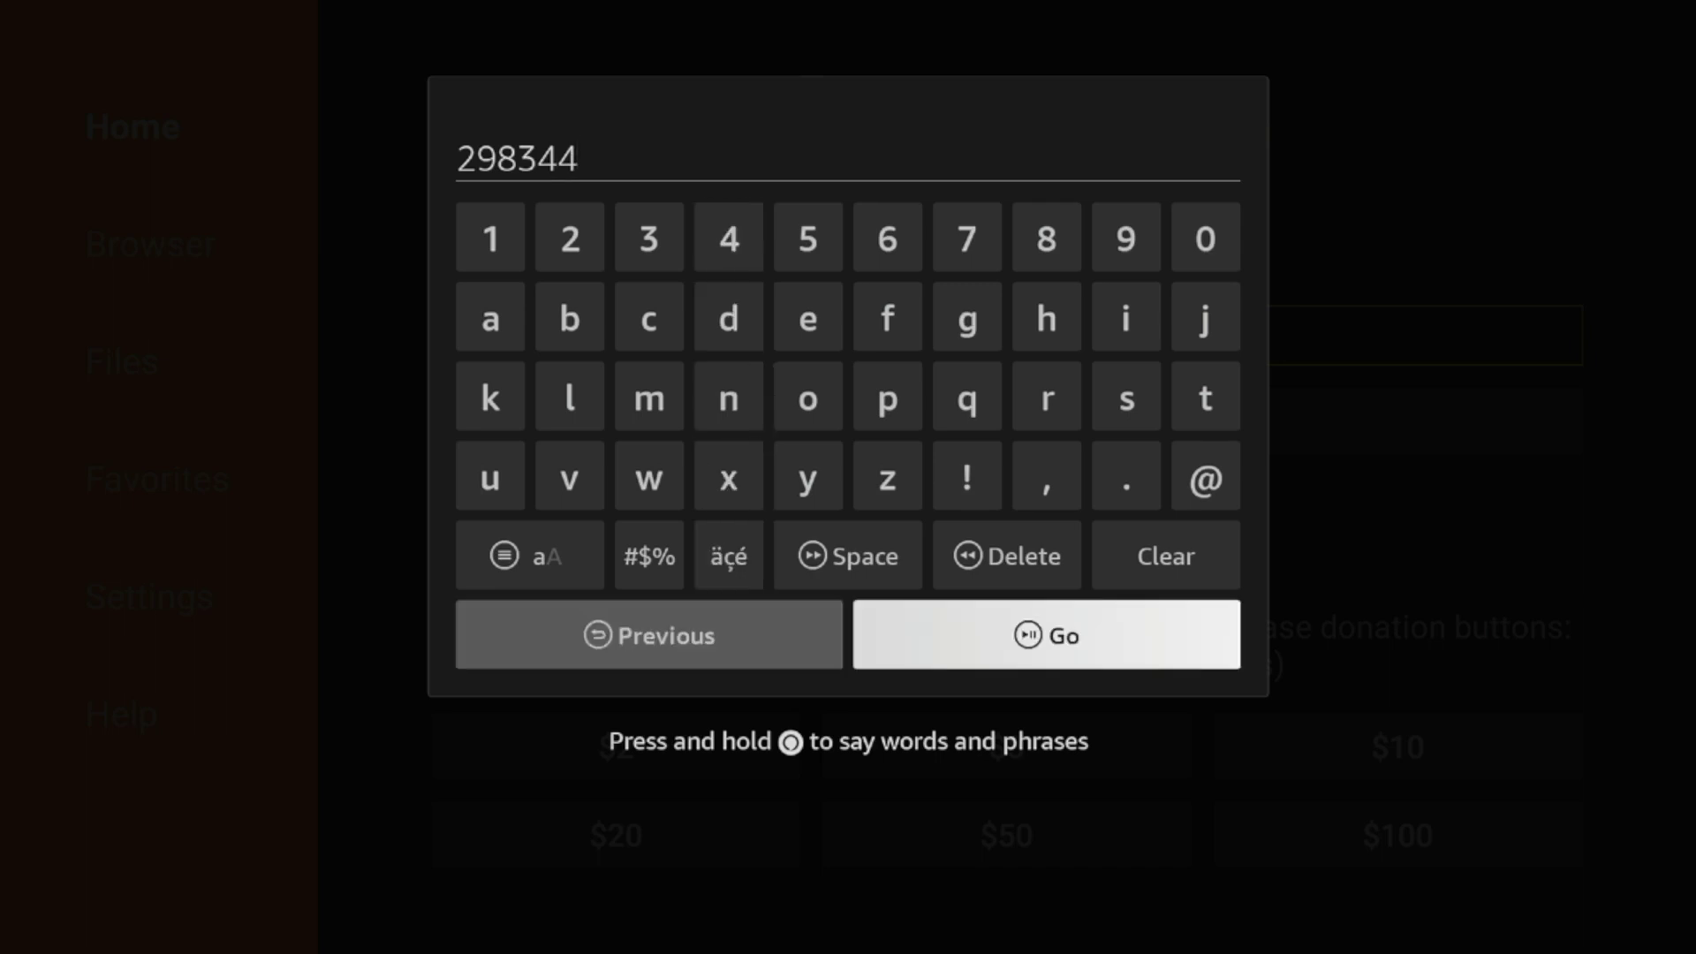
key(Return)
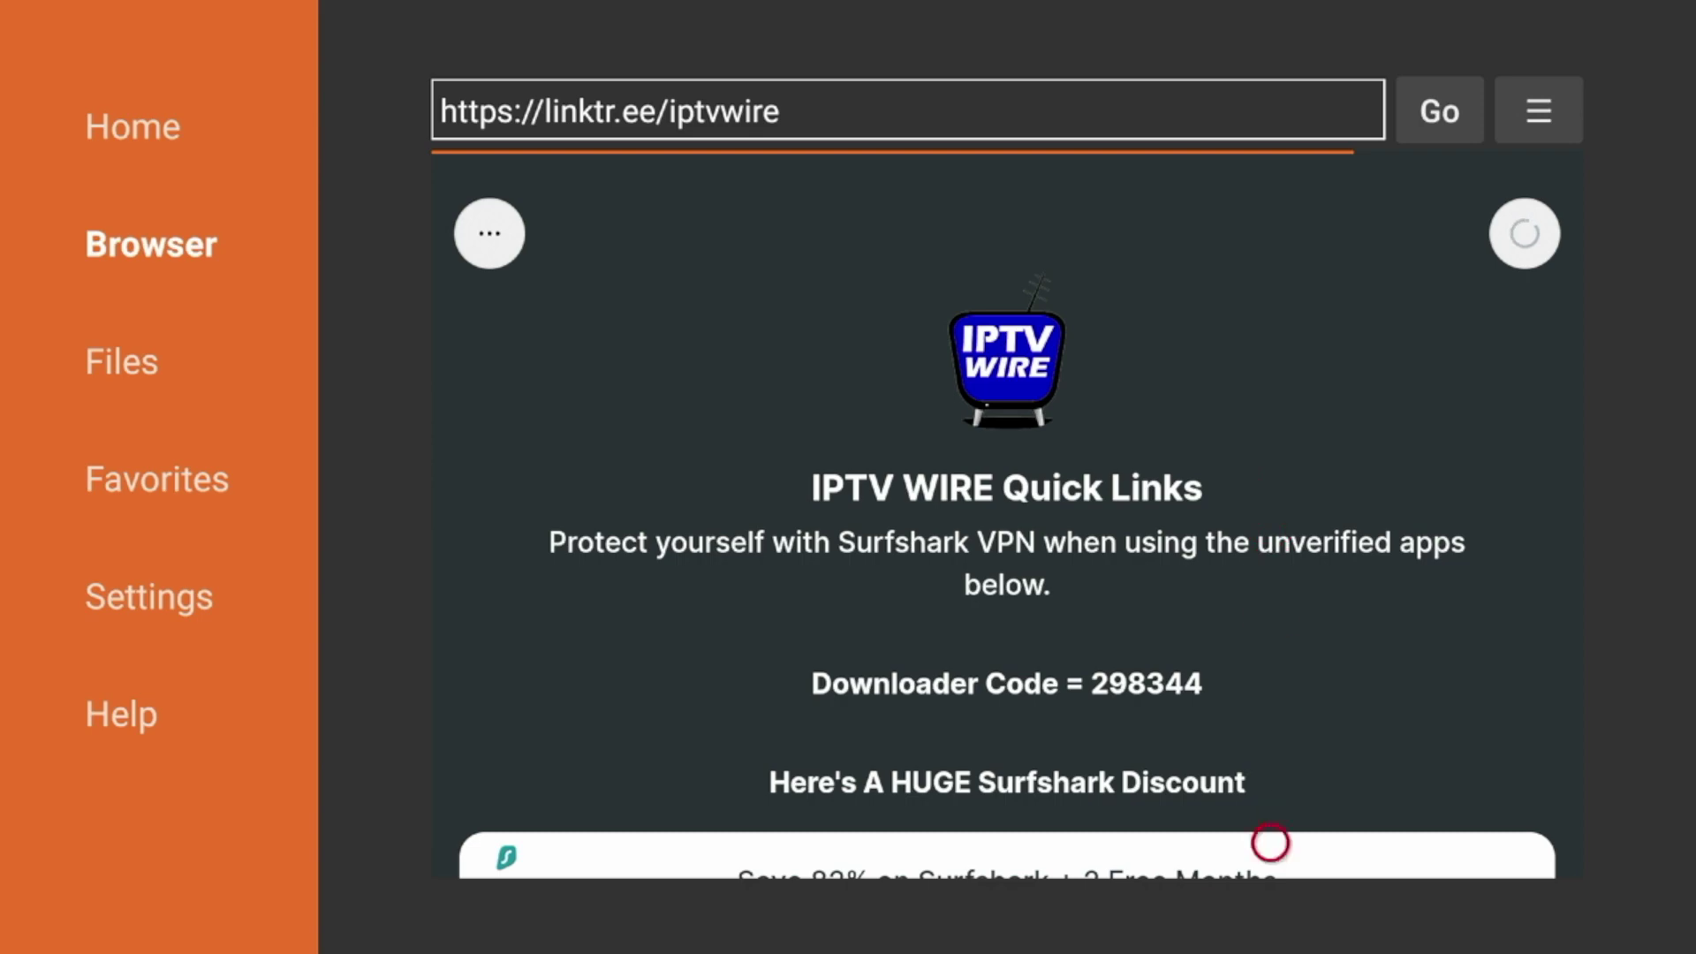
scroll(1269, 843, down, 3)
scroll(1271, 844, down, 3)
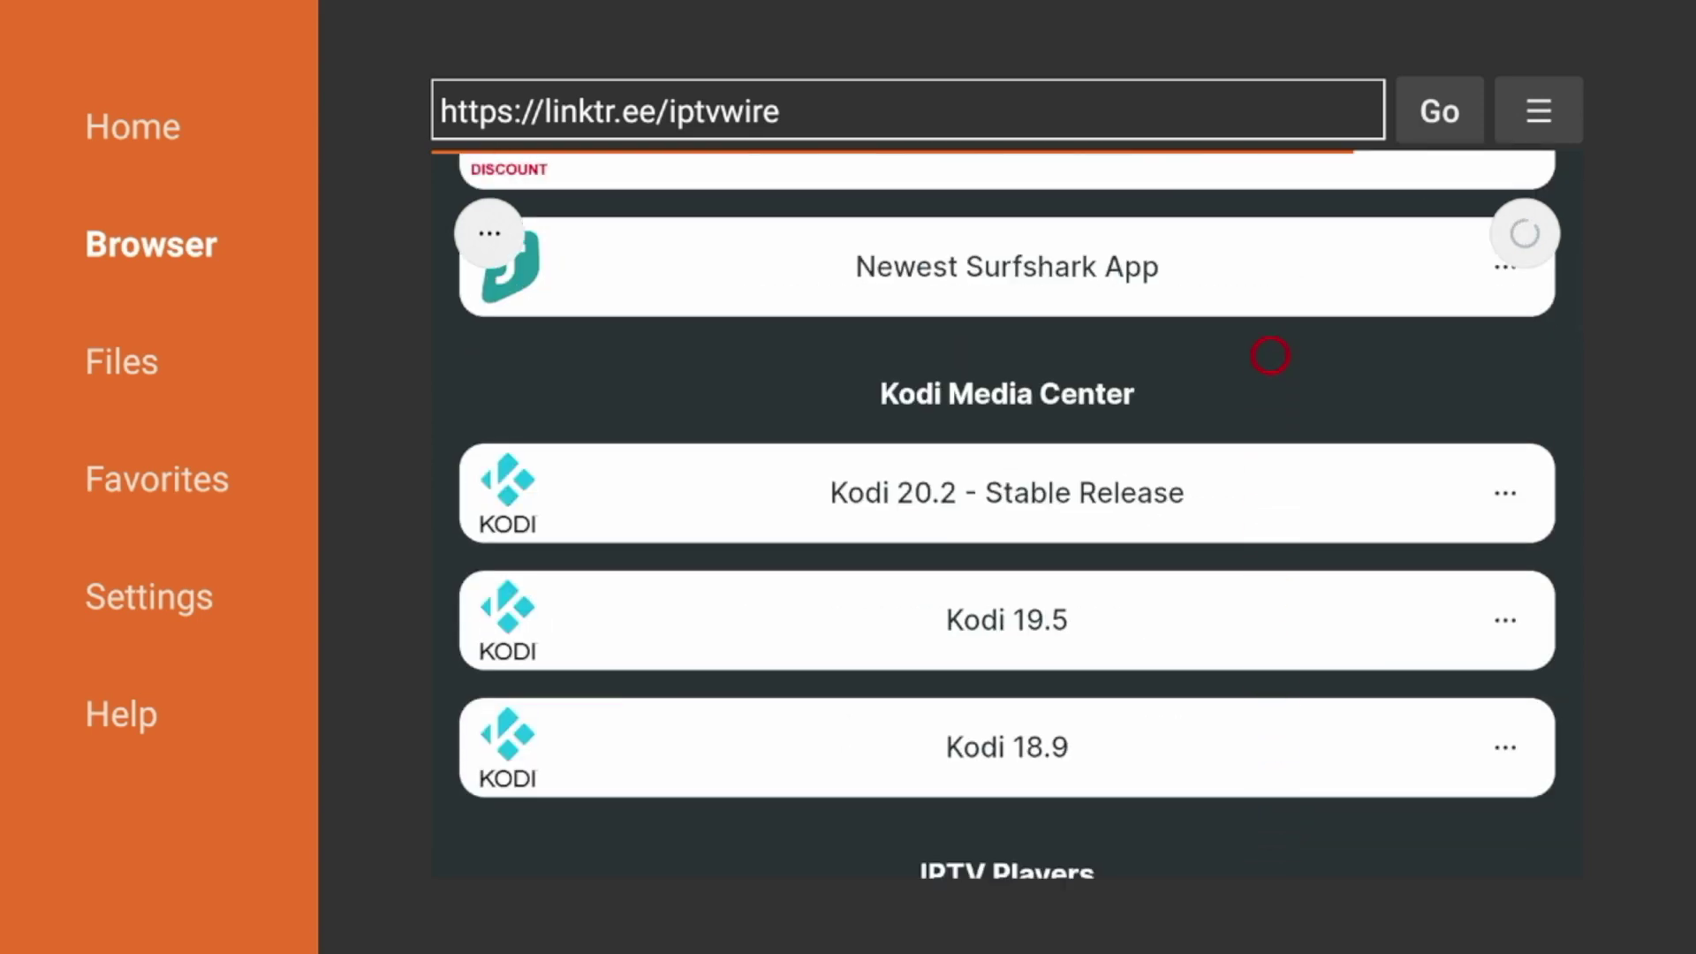
scroll(1272, 199, up, 5)
- Save the IPTV Wire Quick Links page as a Downloader favorite with its suggested name
key(Up)
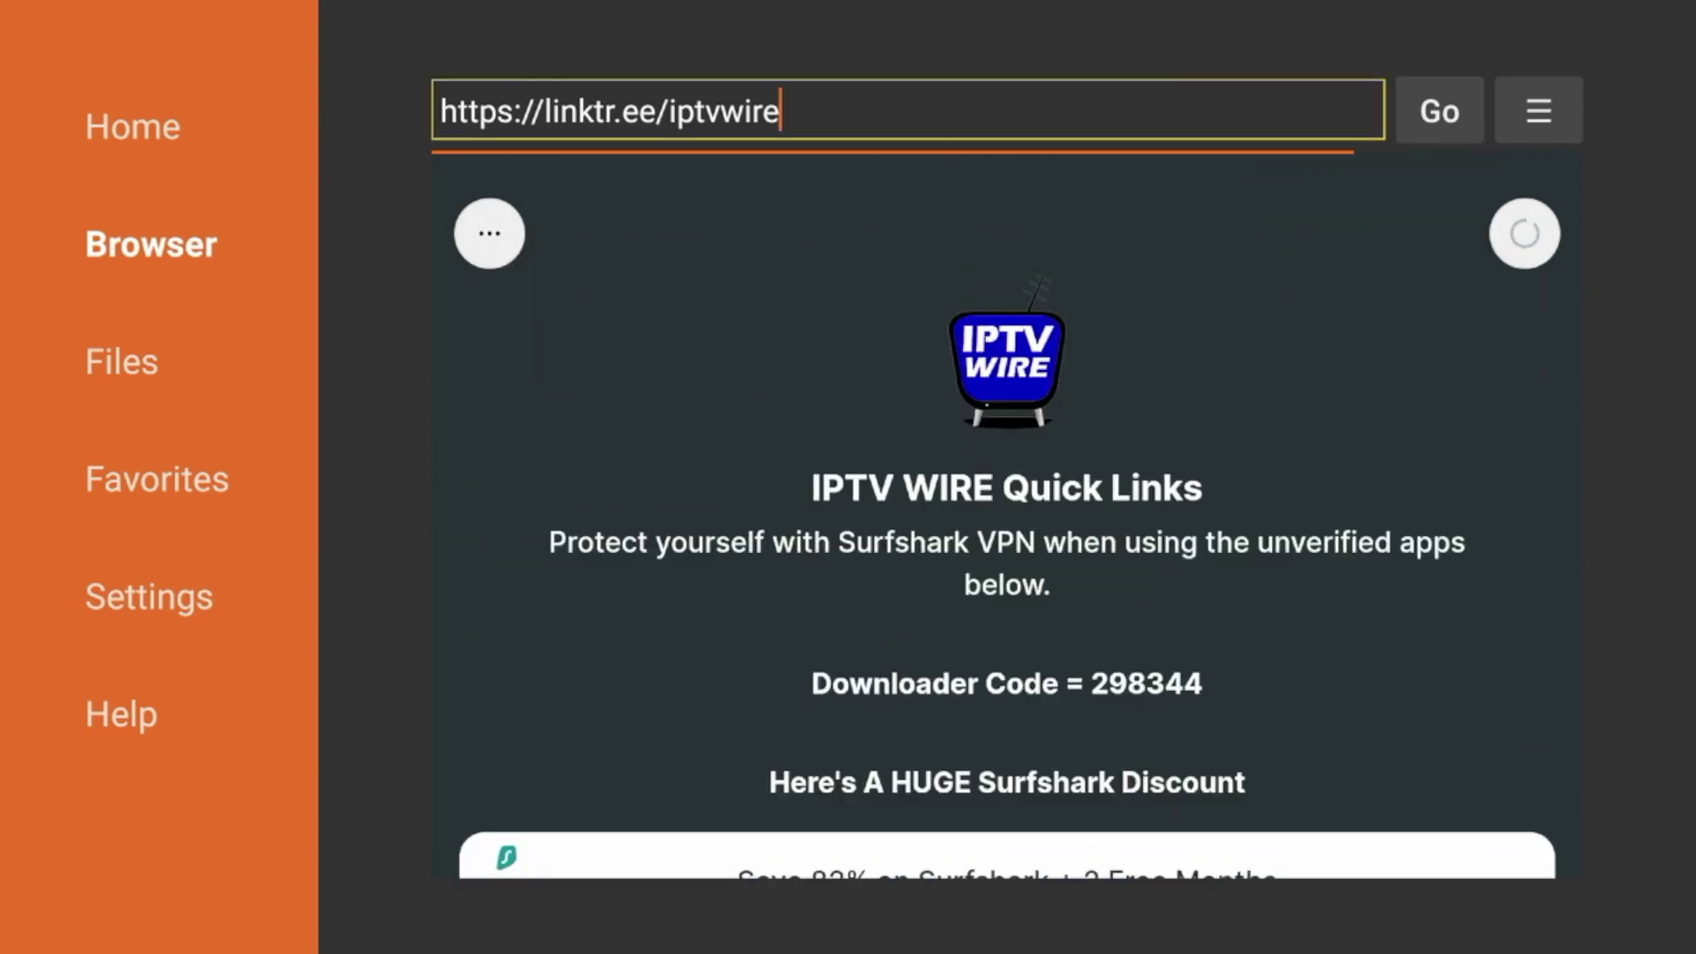
key(Right)
key(Right)
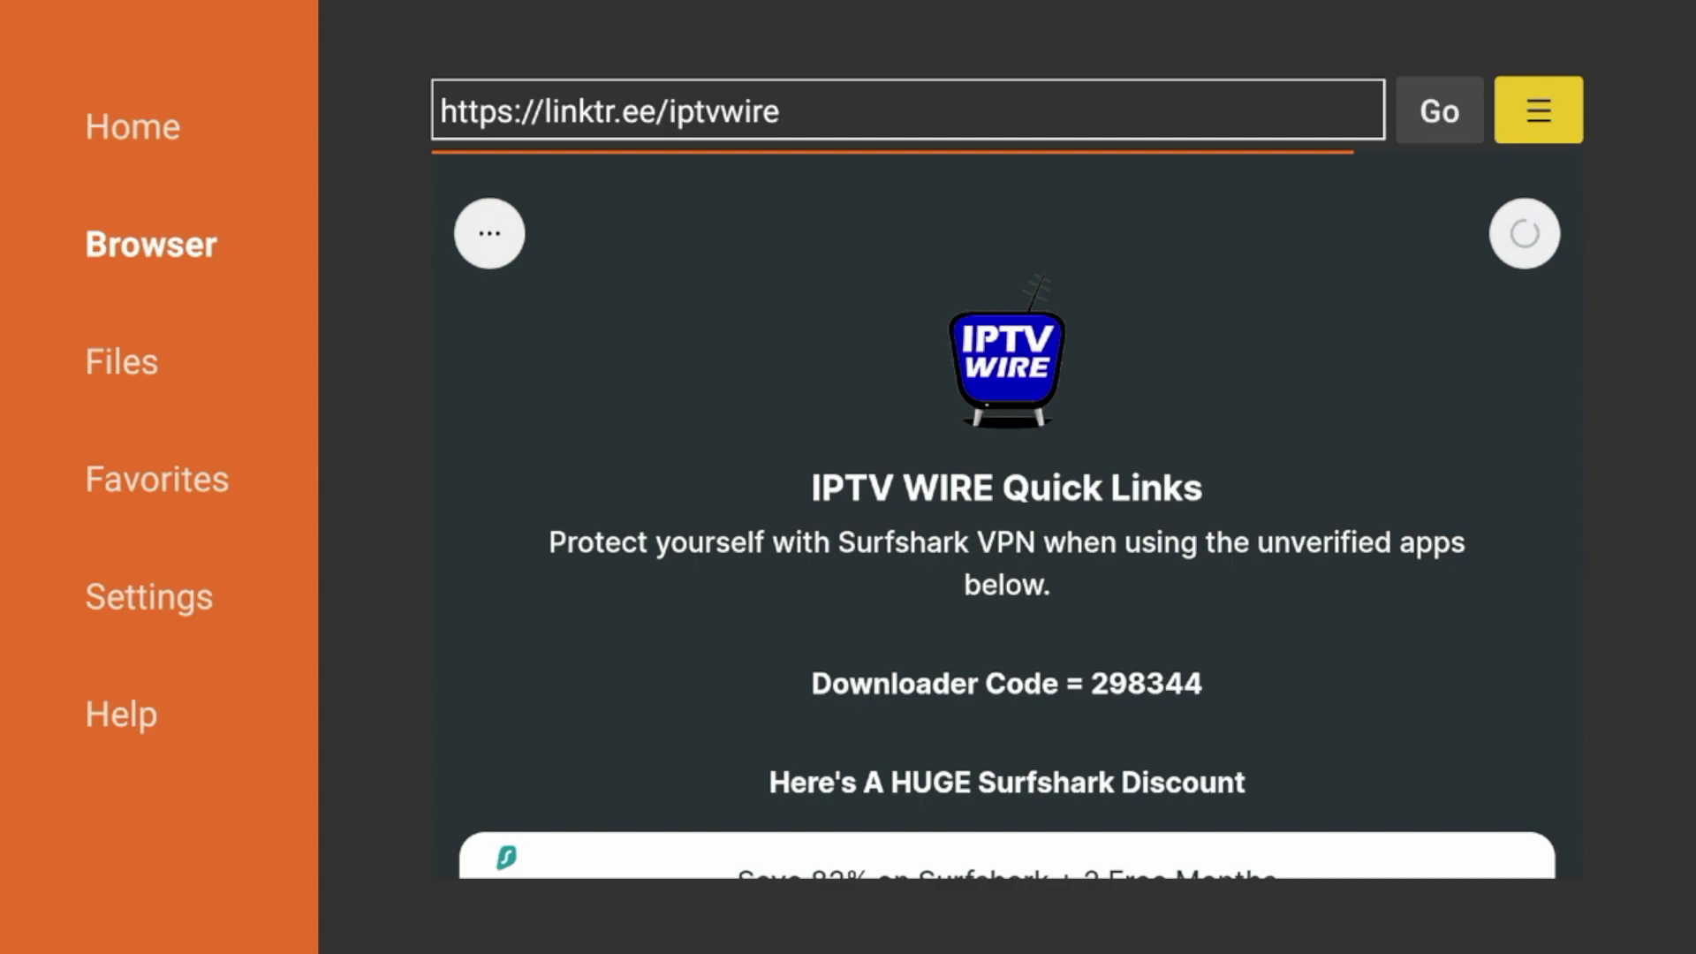
key(Return)
key(Down)
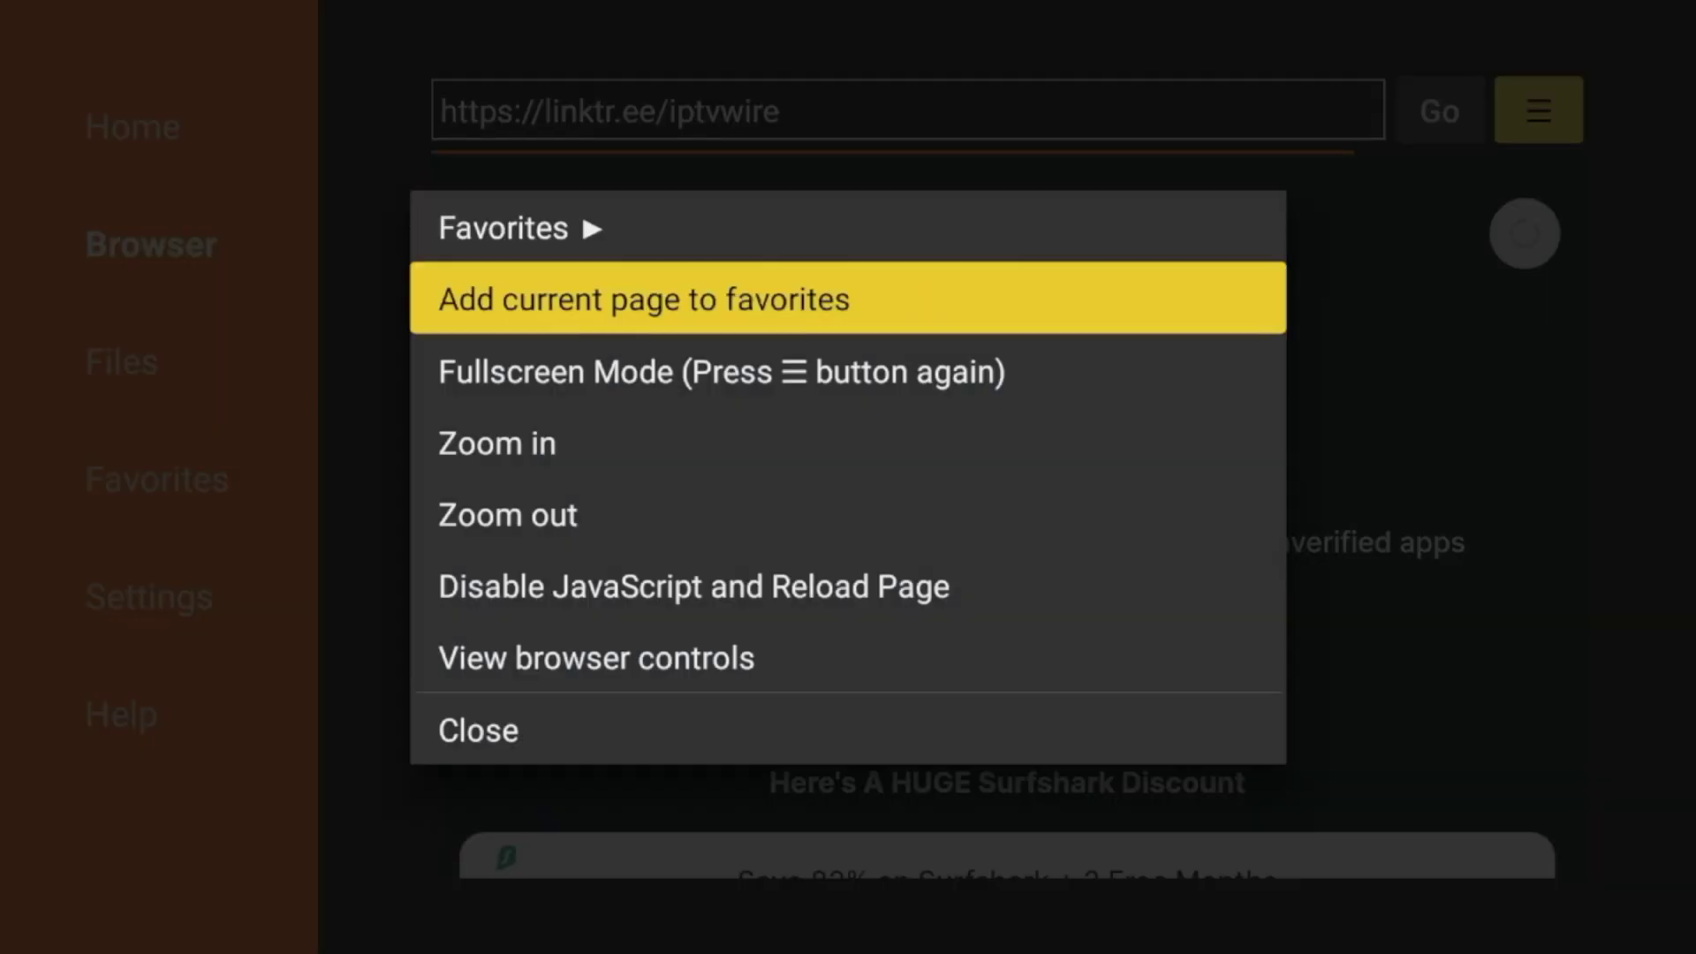
key(Return)
key(Down)
key(Down)
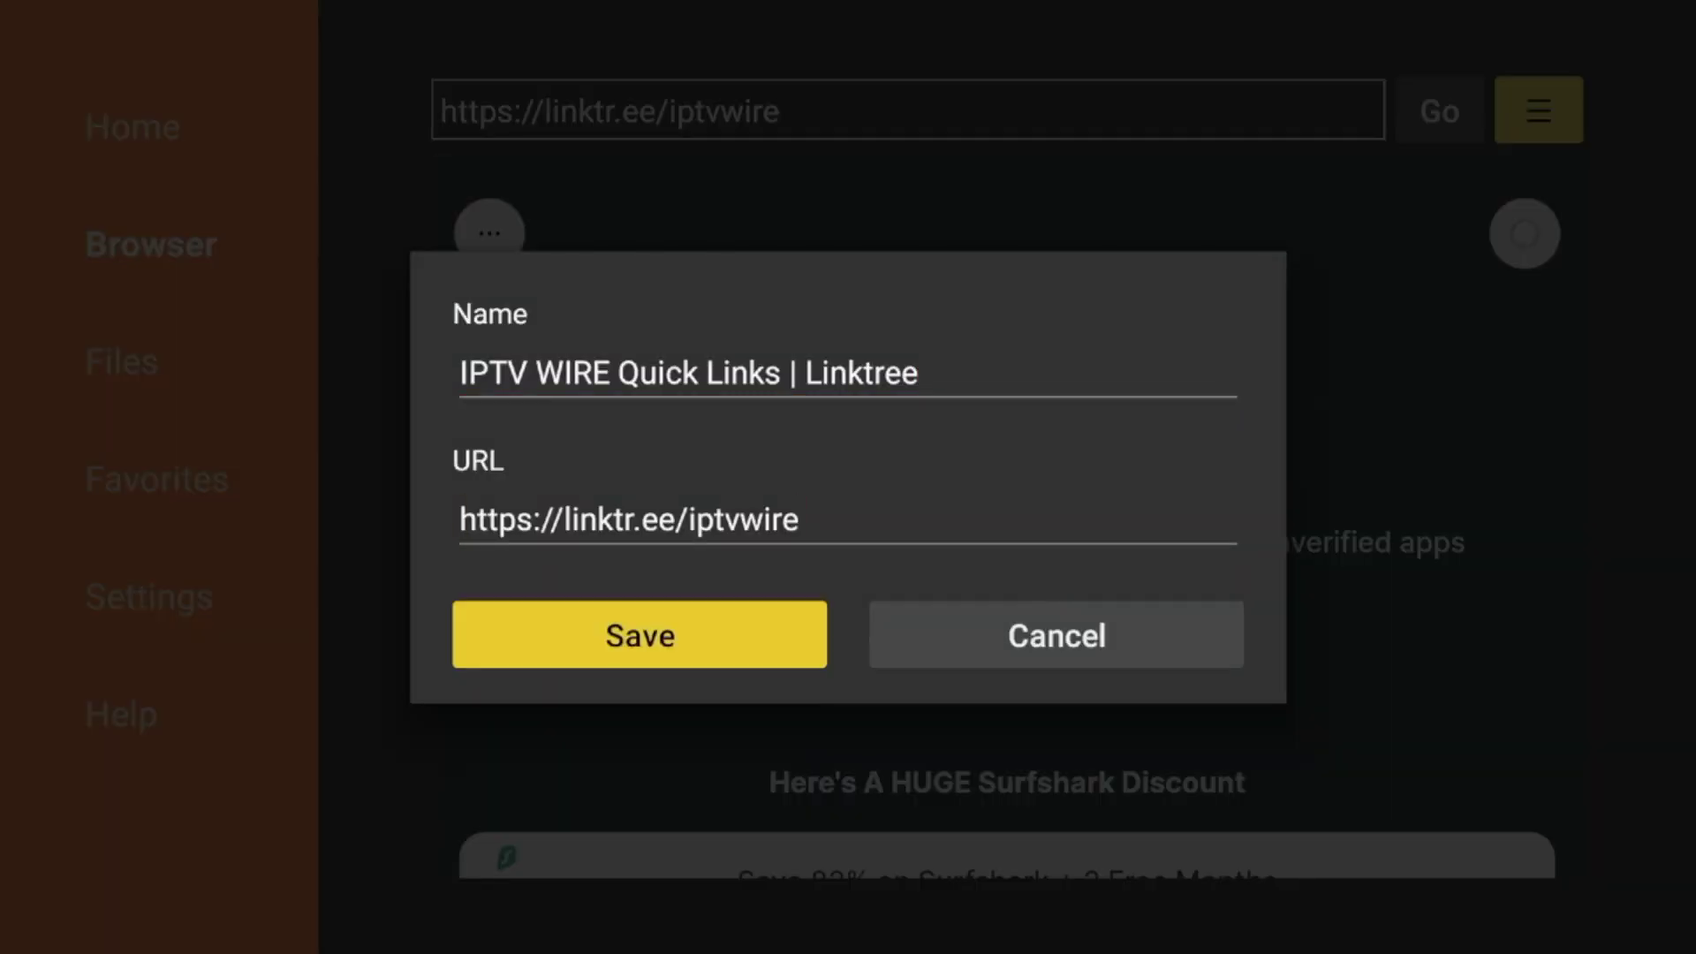
key(Return)
key(Down)
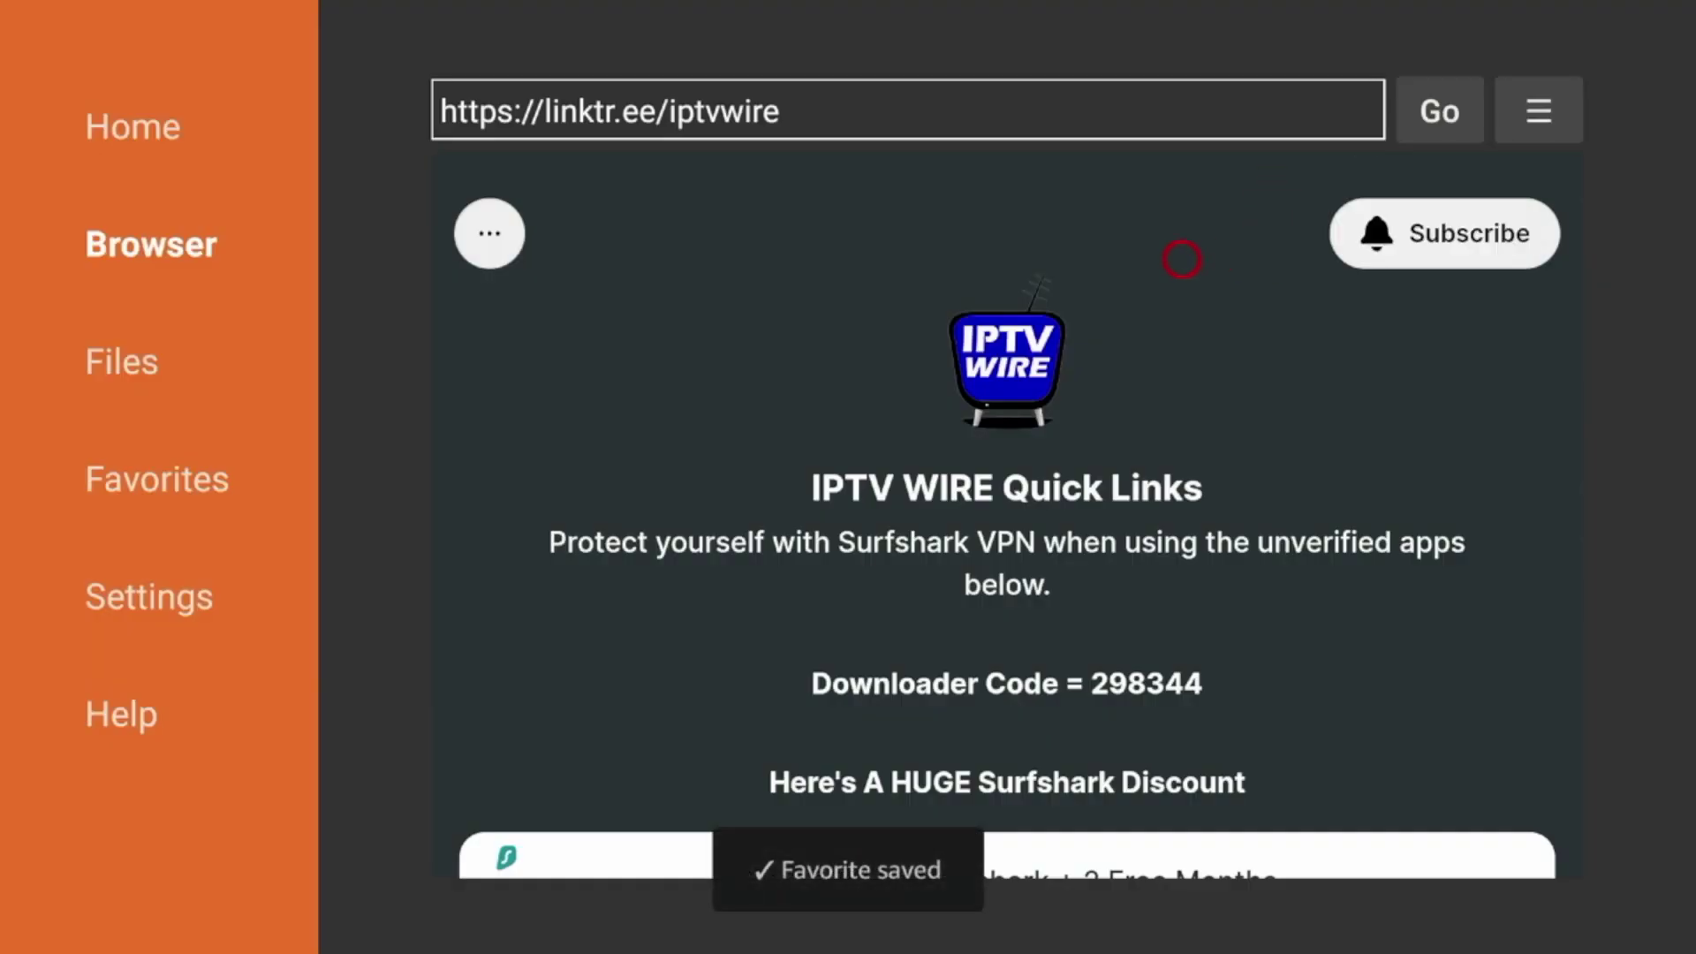
key(Down)
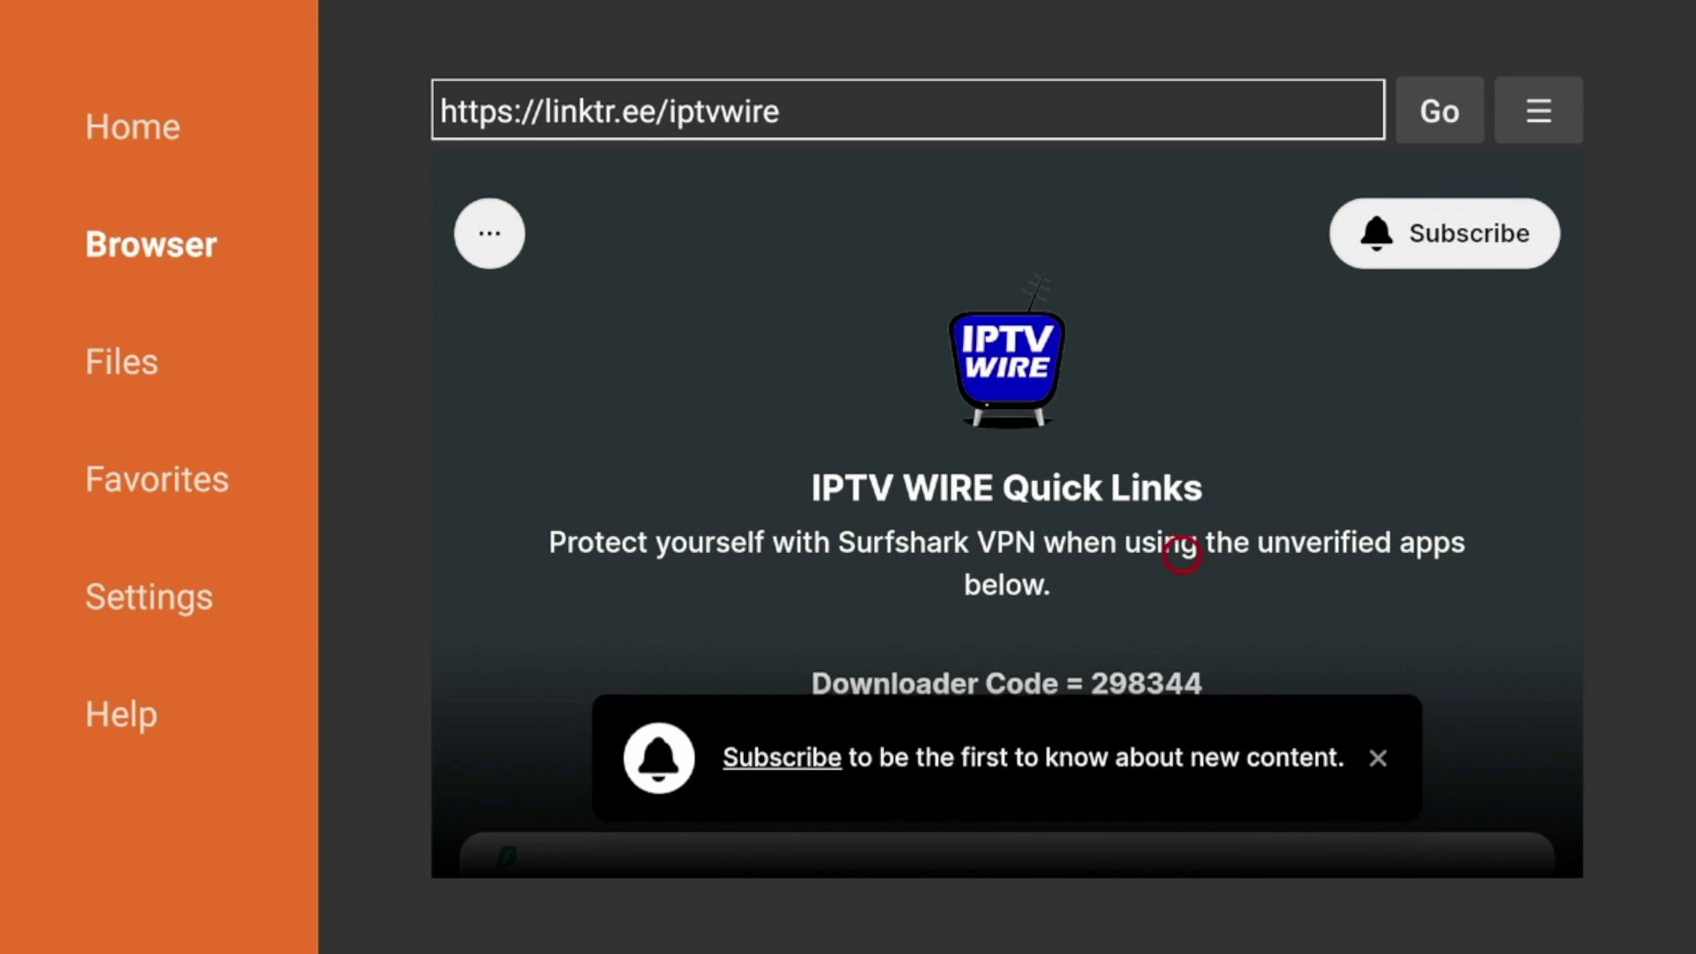
- Dismiss the subscribe banner and download the VirusTotal APK from Utilities
click(1389, 775)
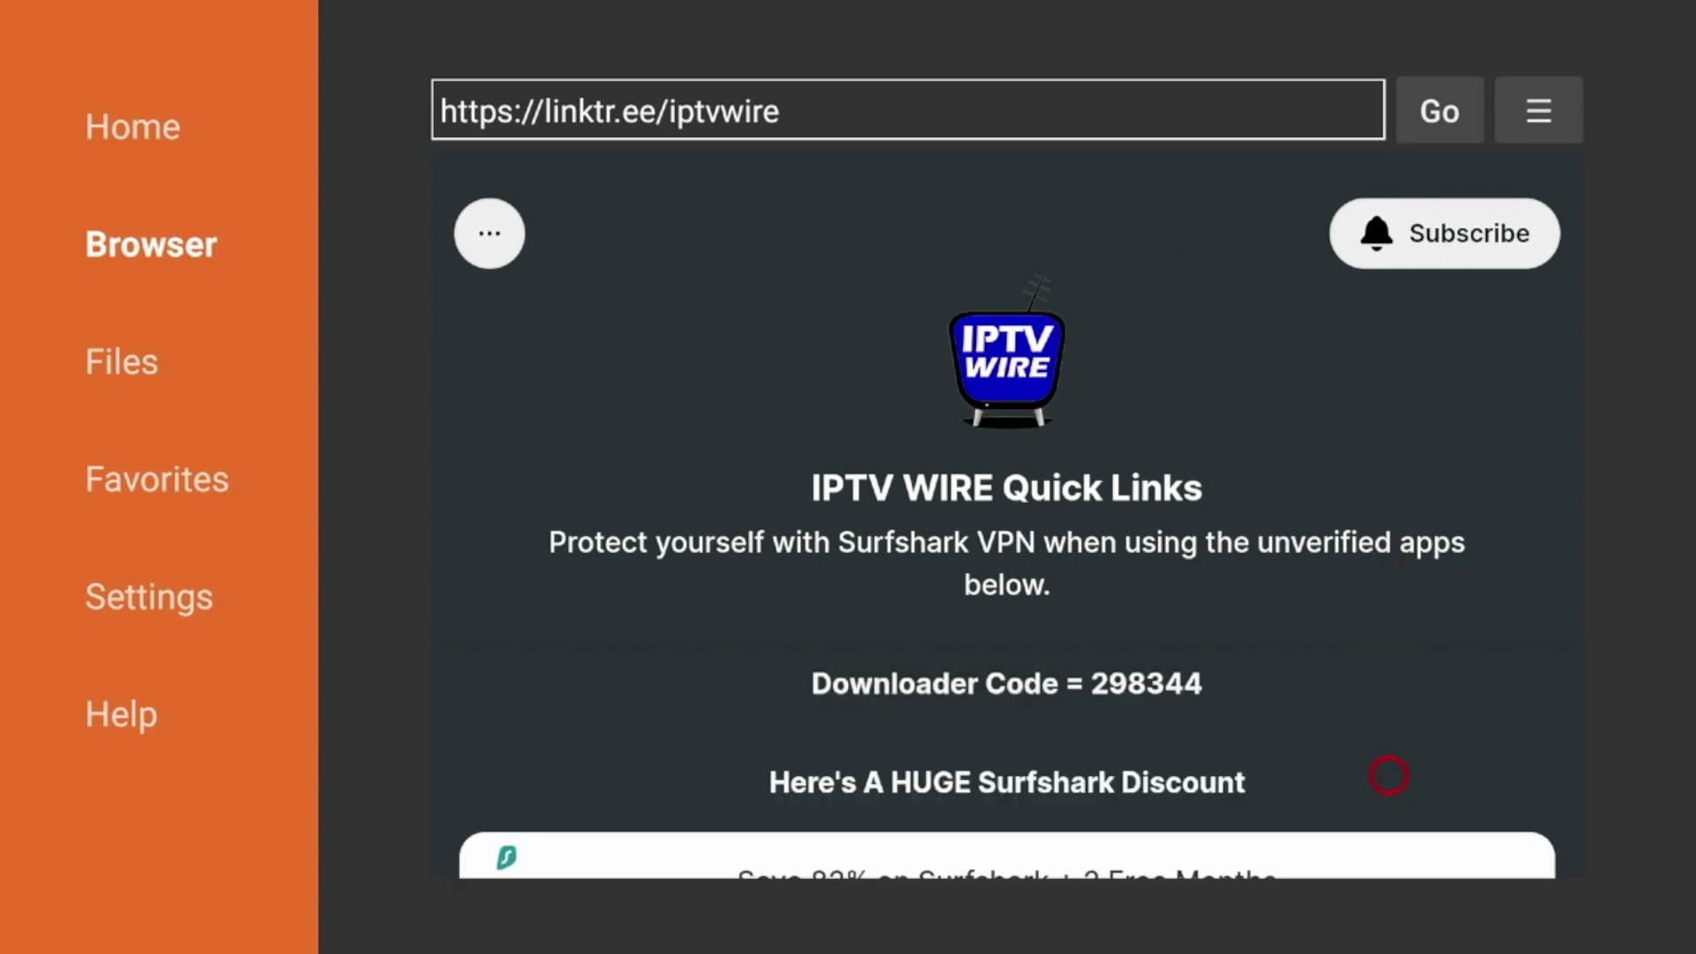
key(Down)
scroll(1389, 842, down, 5)
scroll(1390, 841, down, 5)
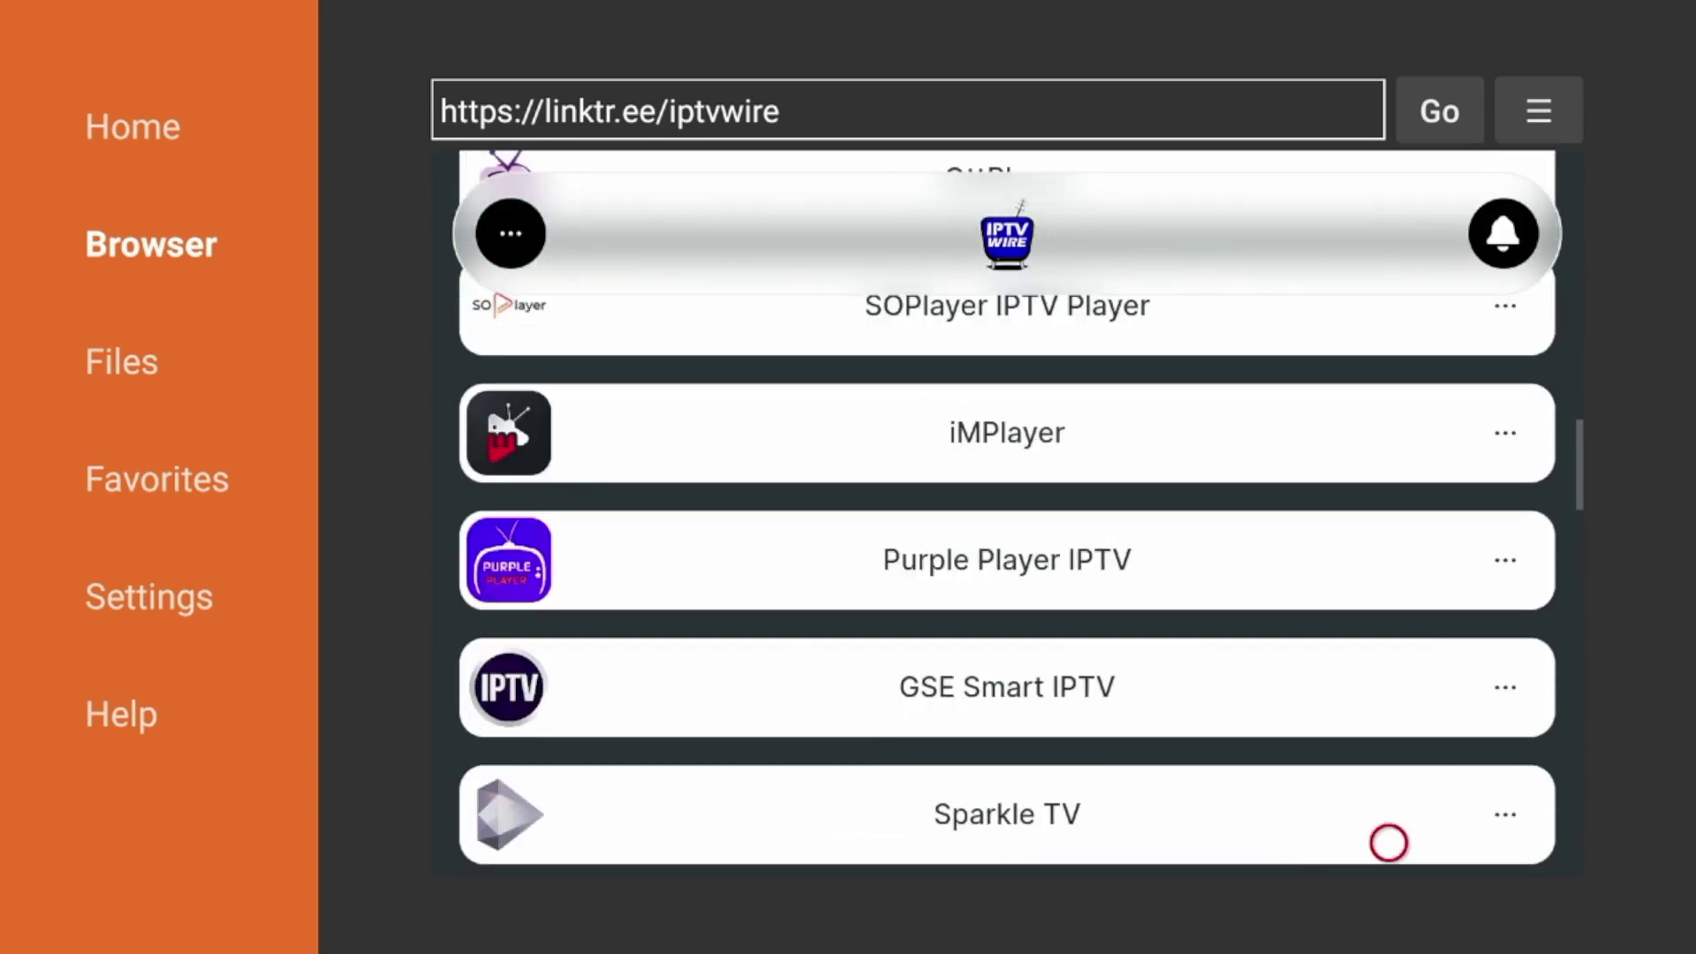
scroll(1390, 842, down, 5)
scroll(1389, 842, down, 5)
scroll(1388, 842, down, 5)
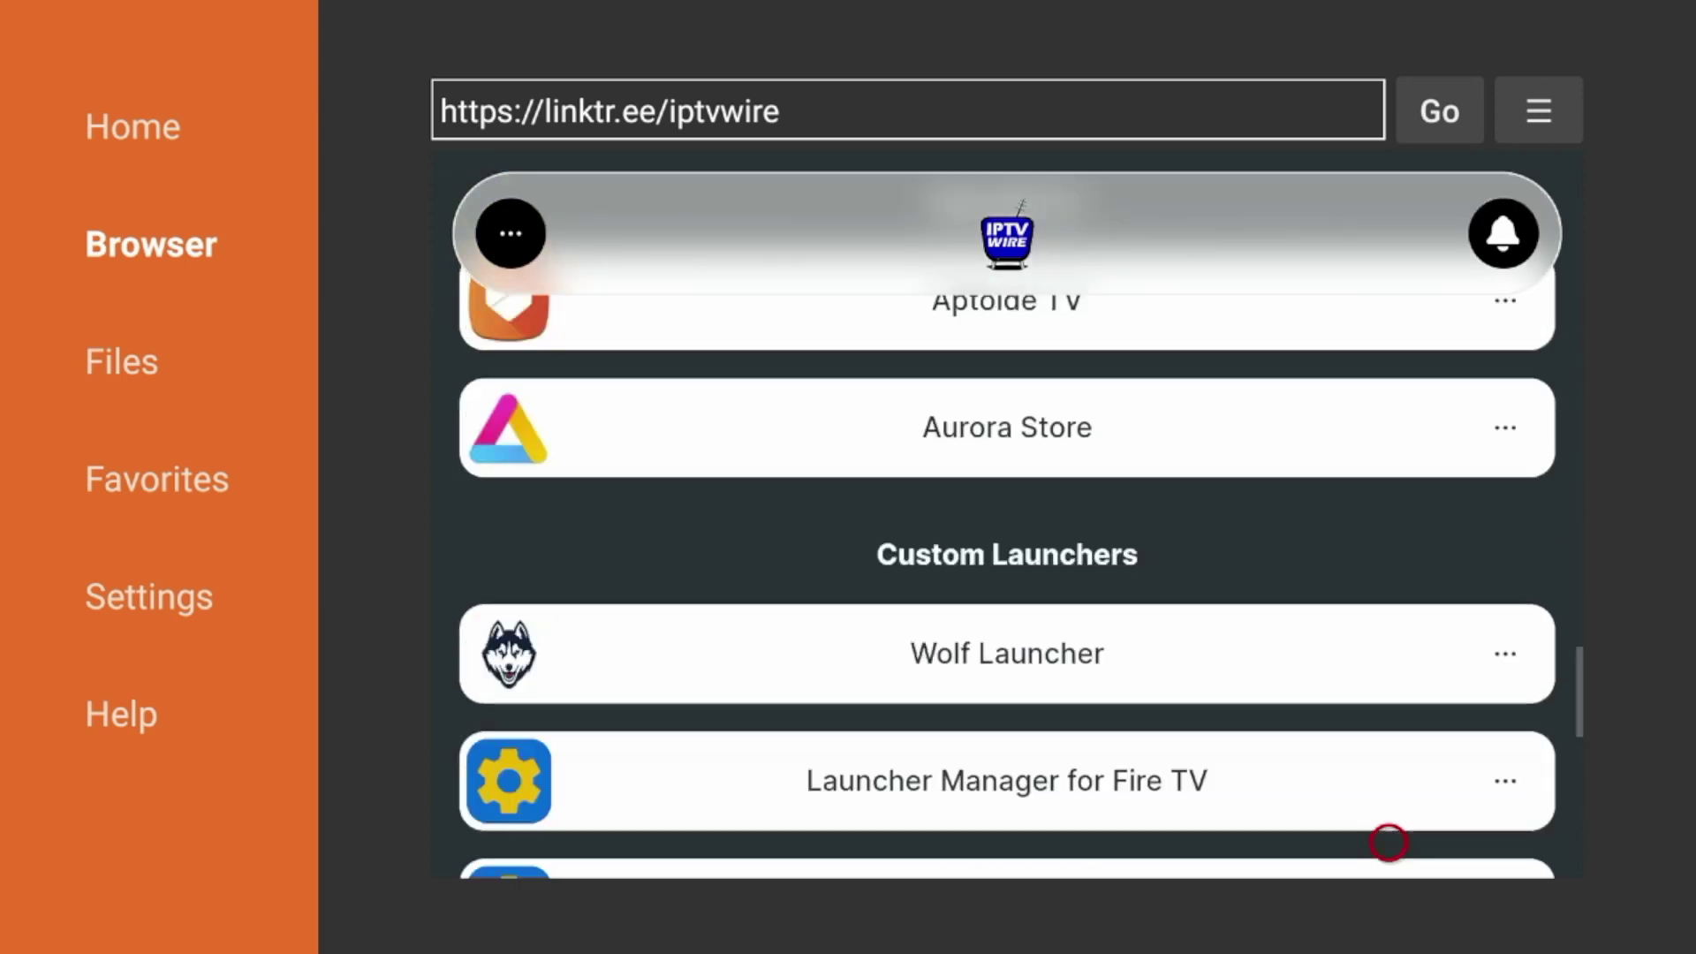
scroll(1389, 841, down, 3)
scroll(1389, 843, down, 1)
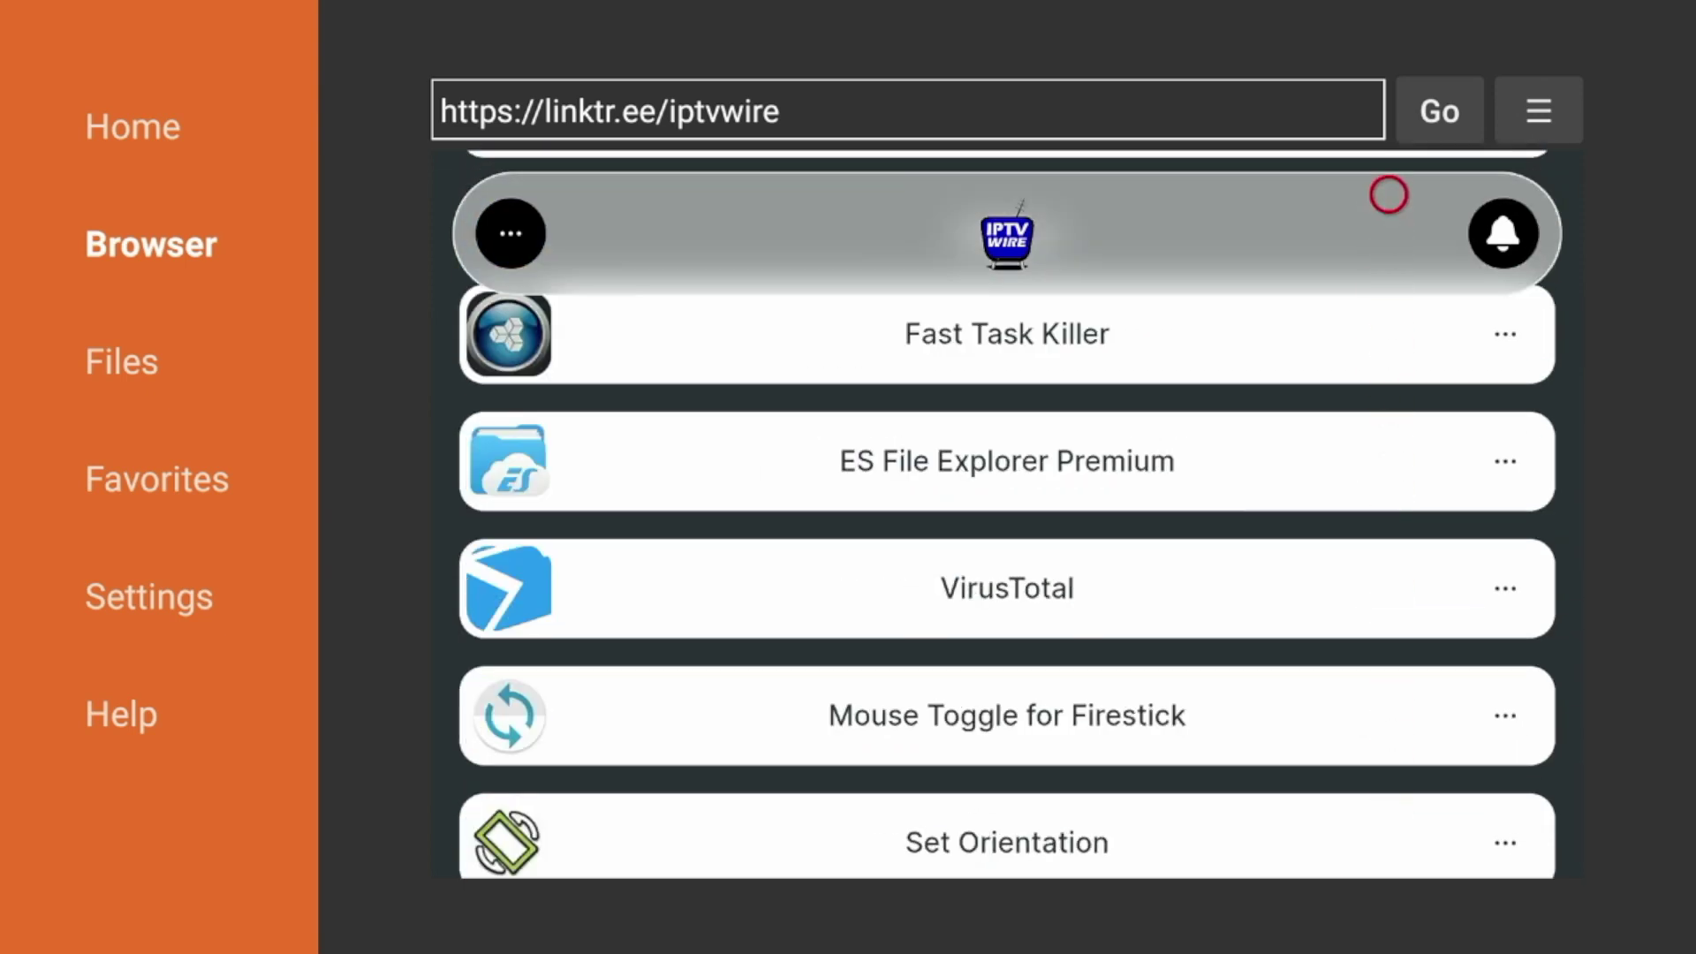
scroll(1389, 186, up, 3)
scroll(1386, 756, down, 5)
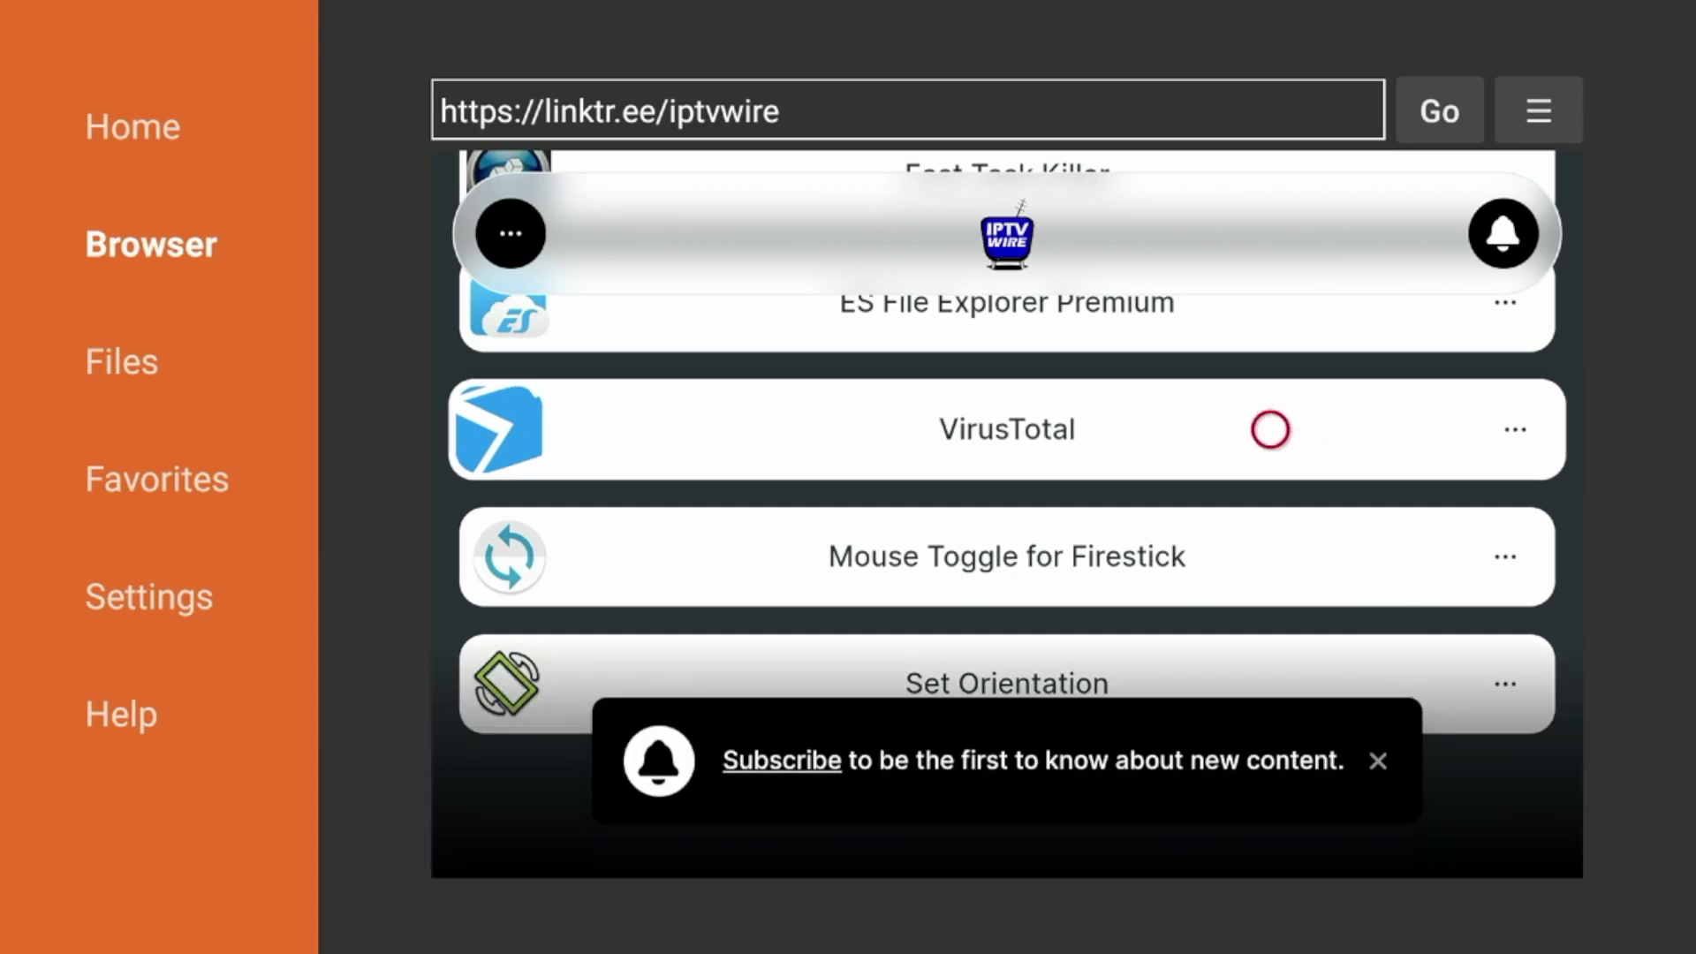
click(1271, 429)
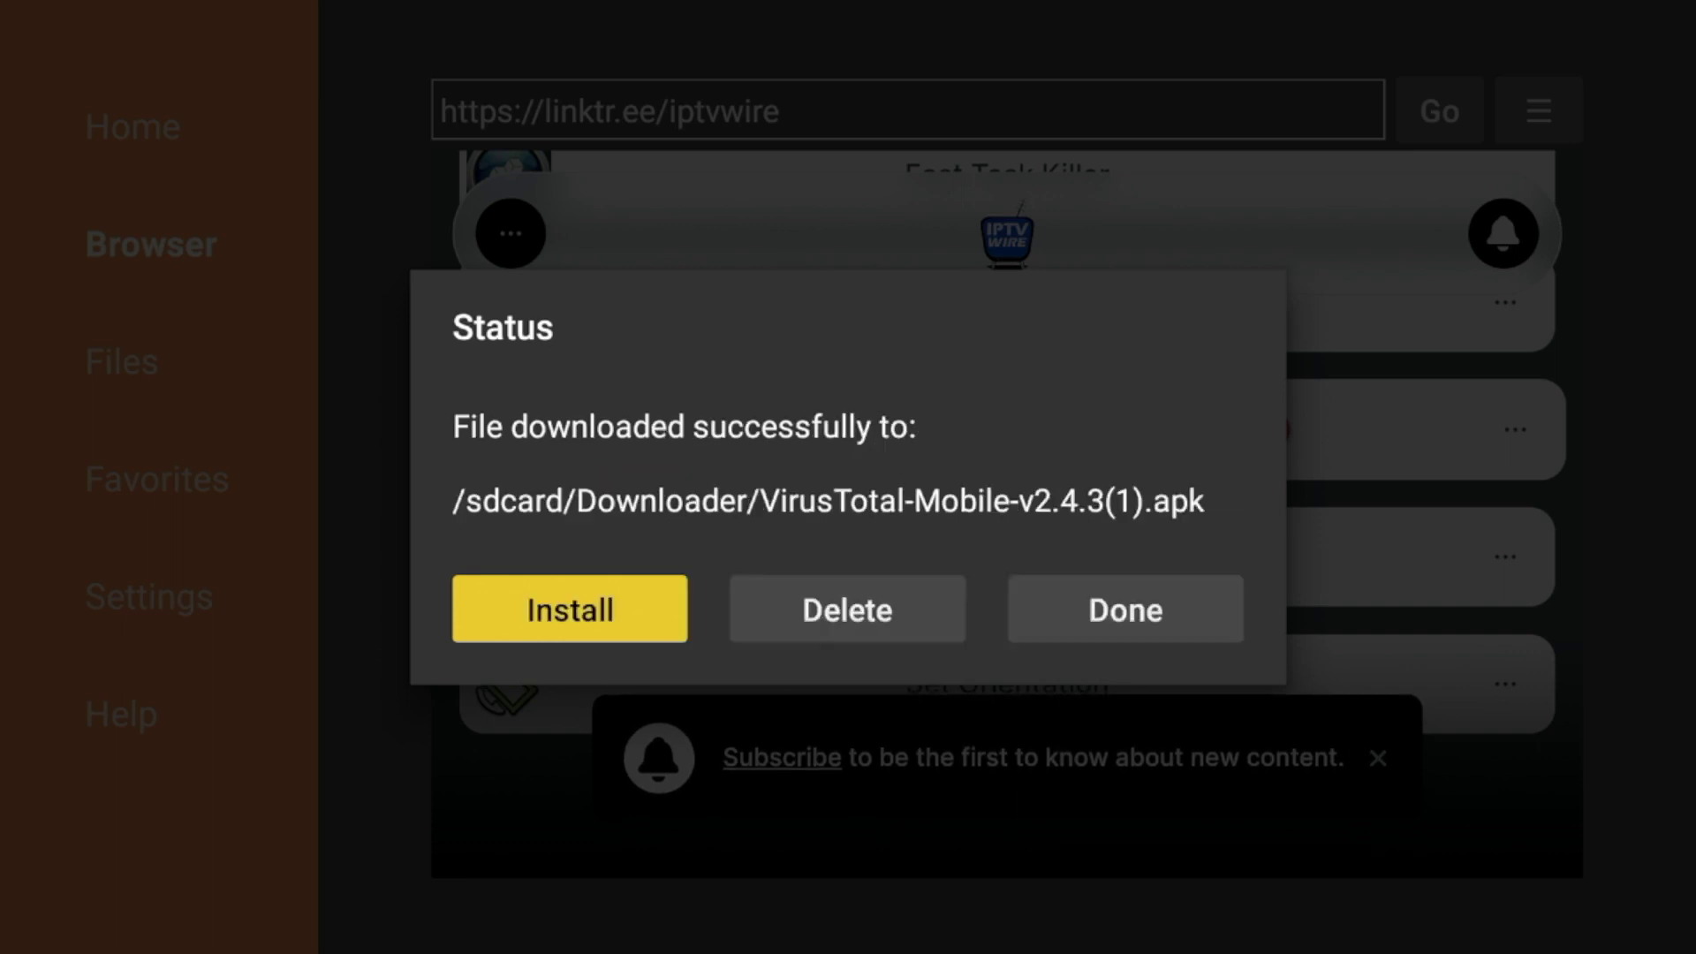
key(Return)
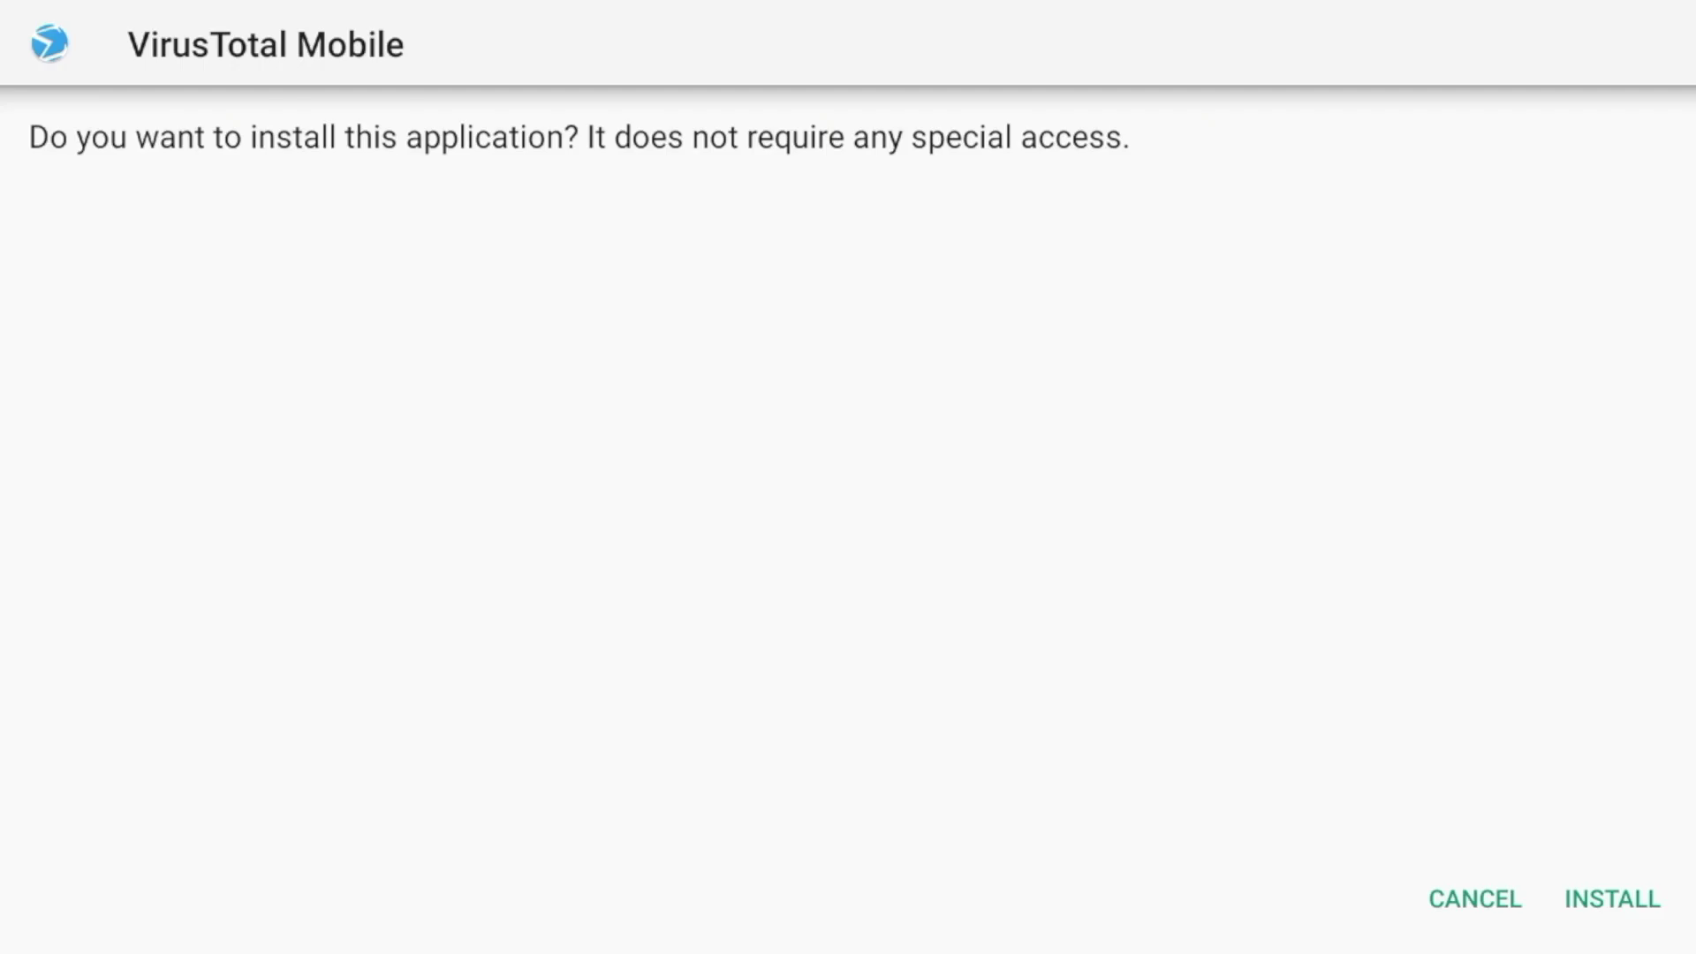
- Install VirusTotal Mobile and close the installer
key(Right)
key(Right)
key(Return)
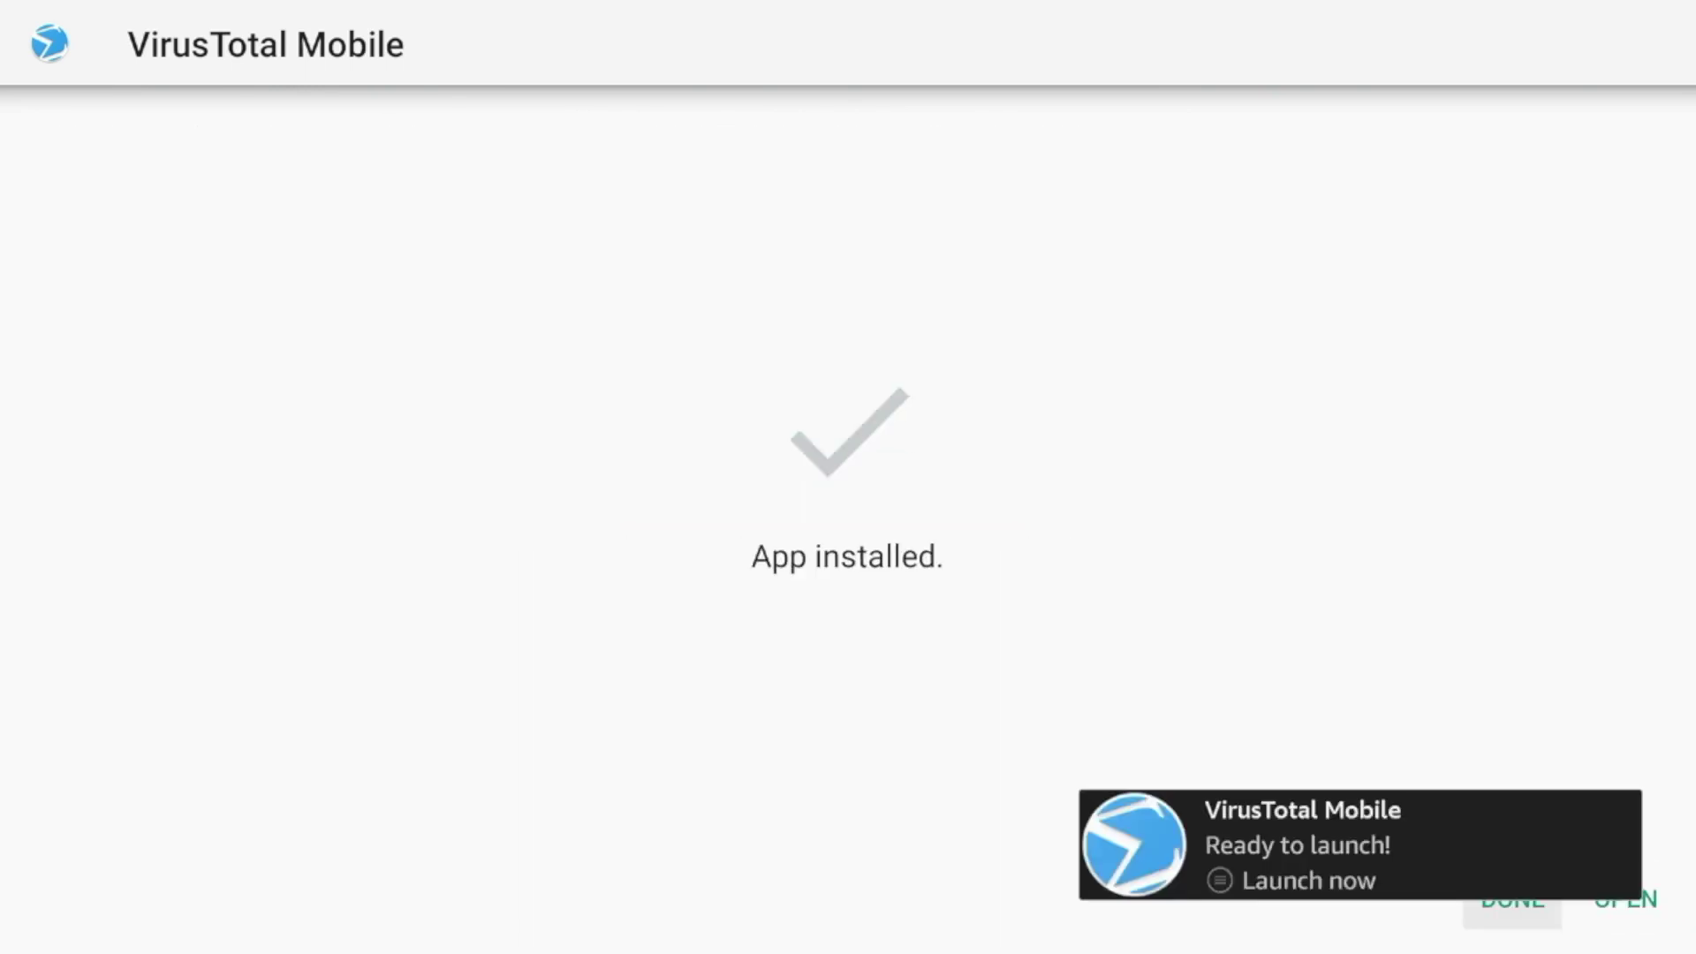
key(Return)
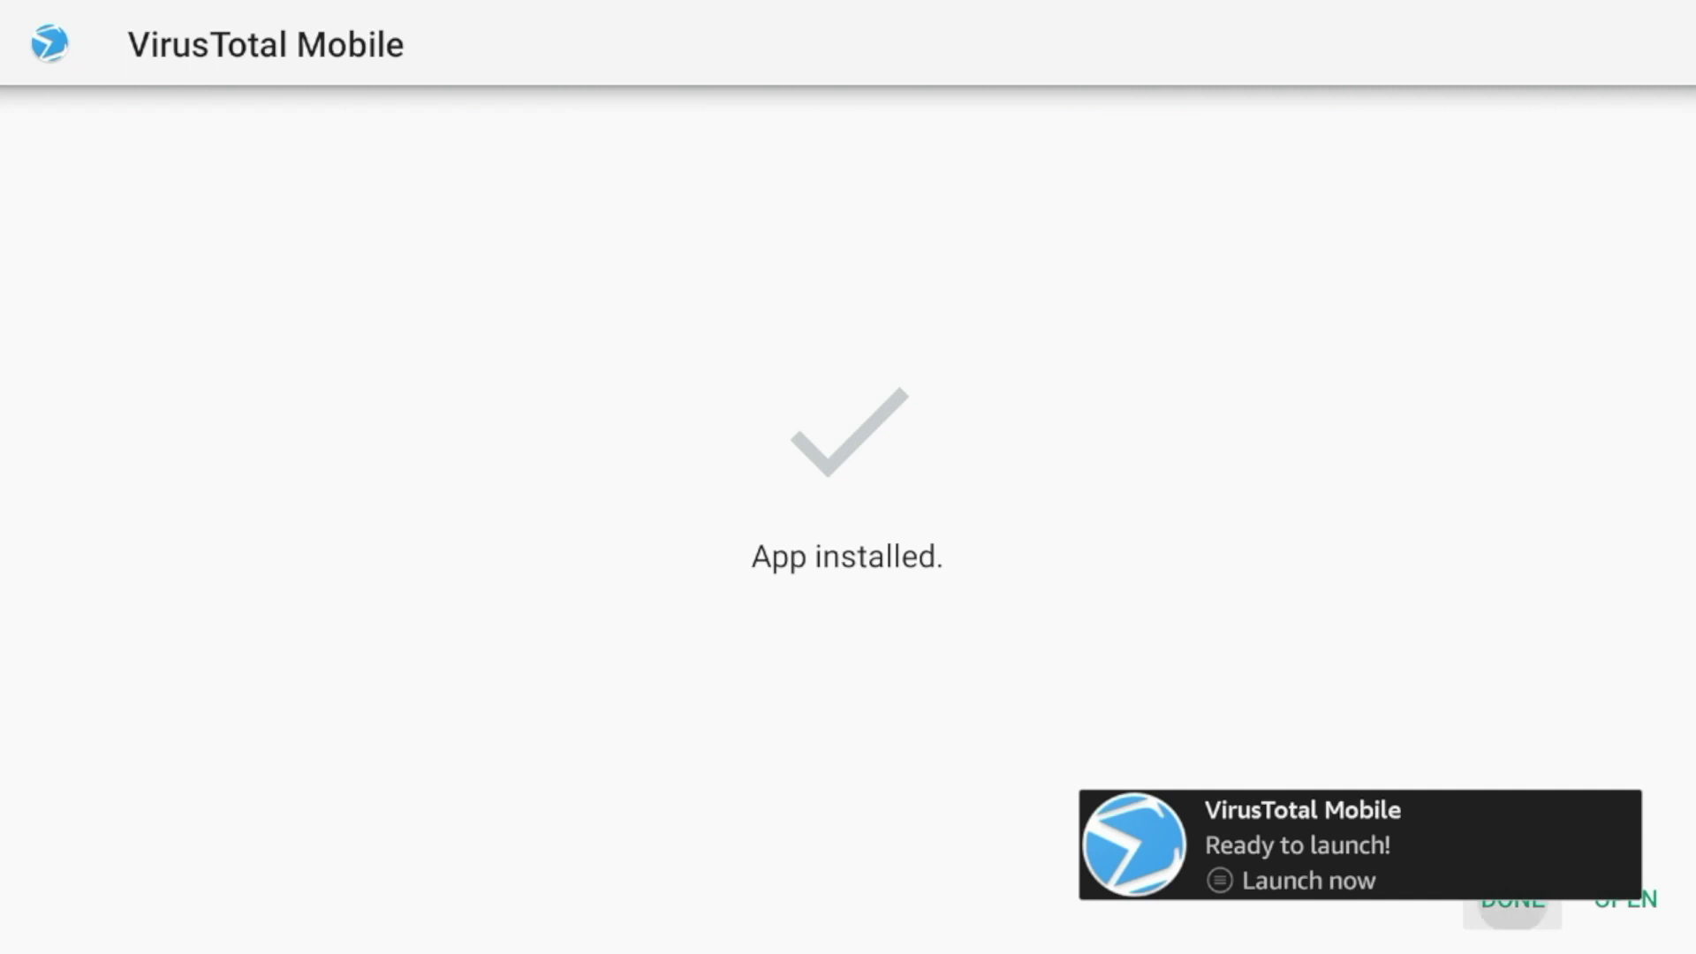
- Delete the downloaded VirusTotal APK and return to the Fire TV home screen
key(Right)
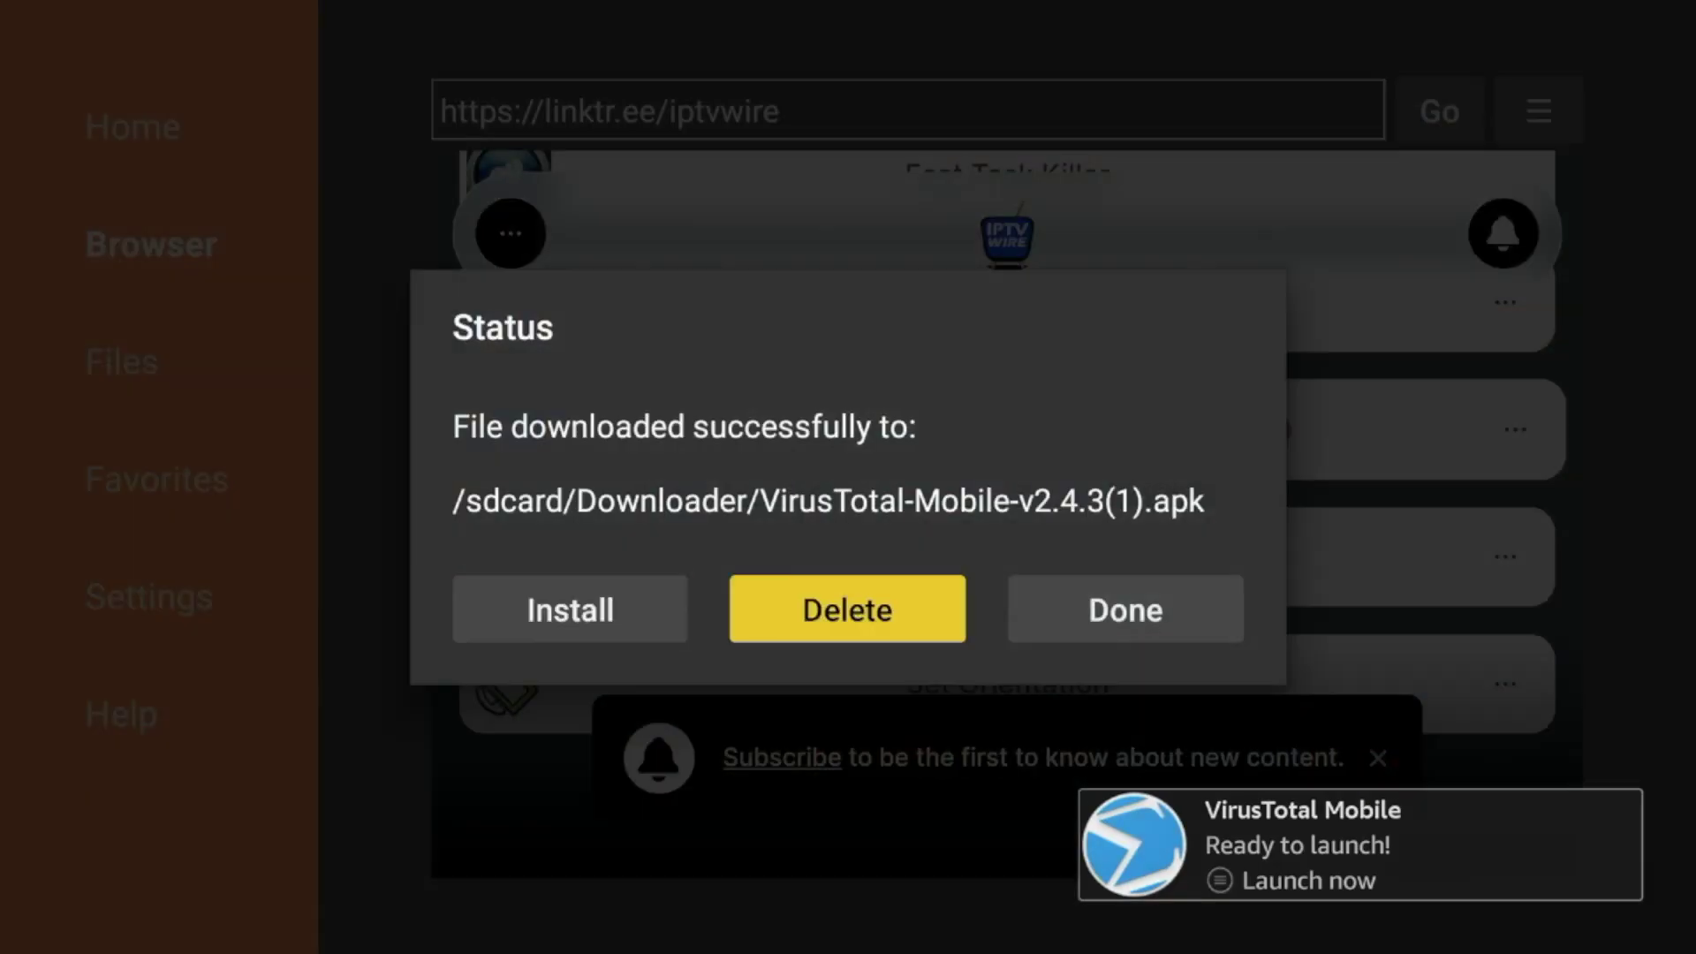
key(Return)
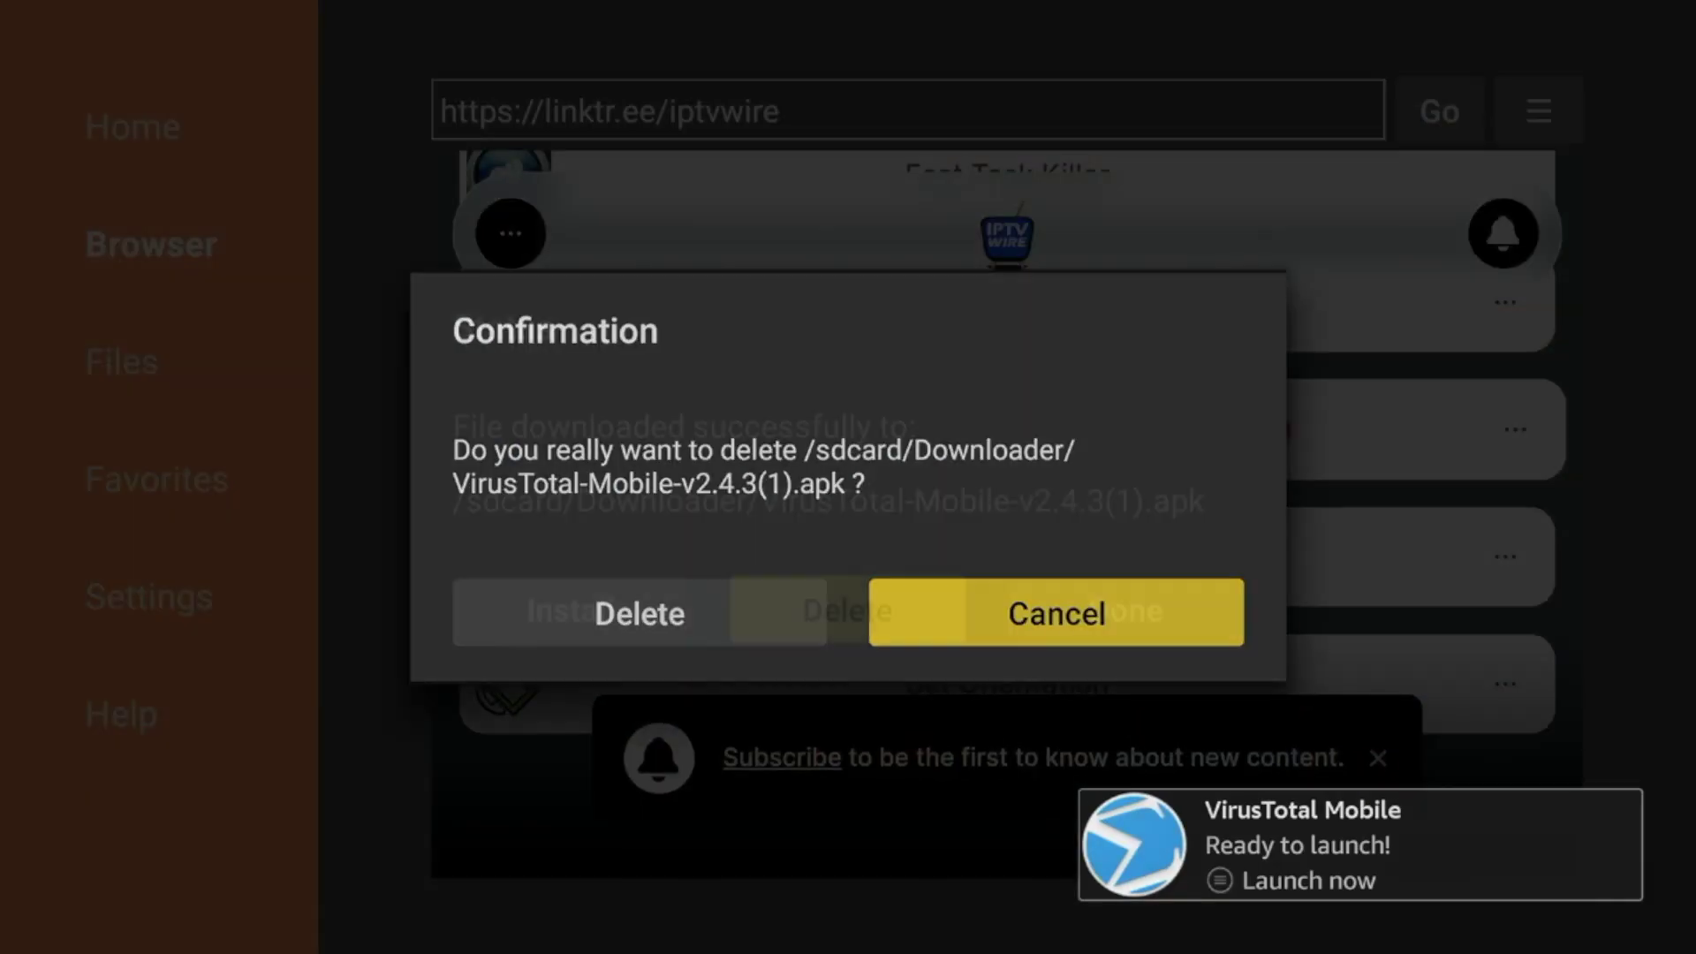
key(Left)
key(Return)
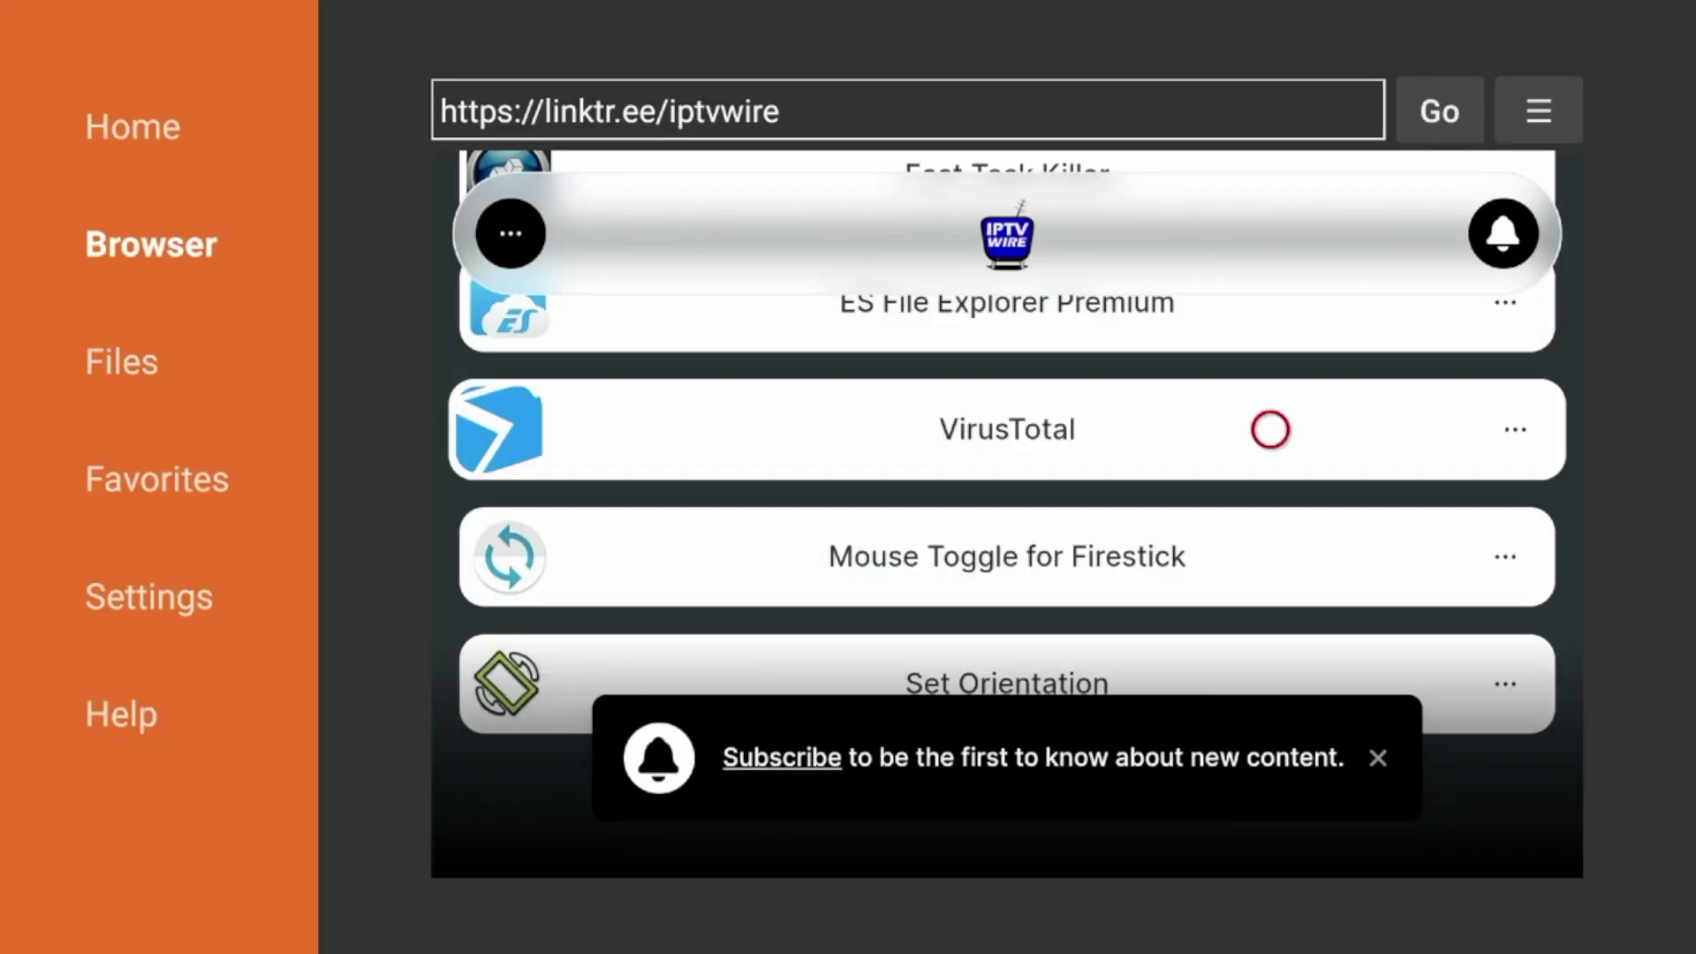
key(Home)
key(Right)
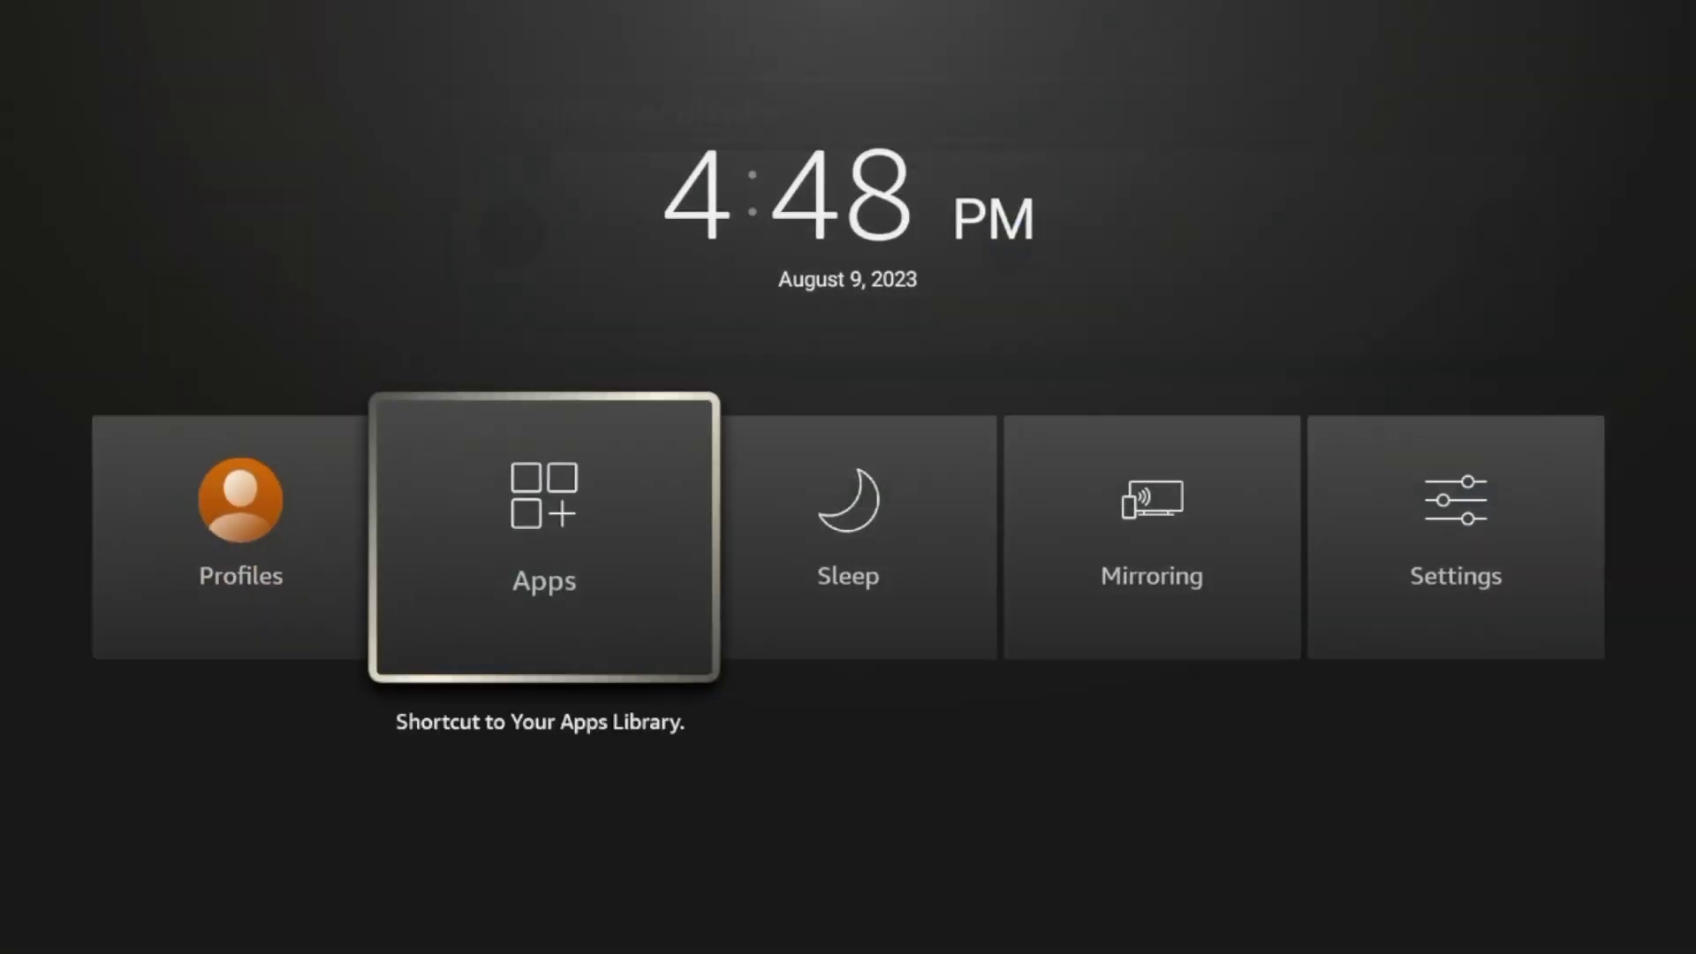
- Move the VirusTotal tile up to second place after Surfshark in Your Apps & Channels
key(Return)
key(Down)
key(Down)
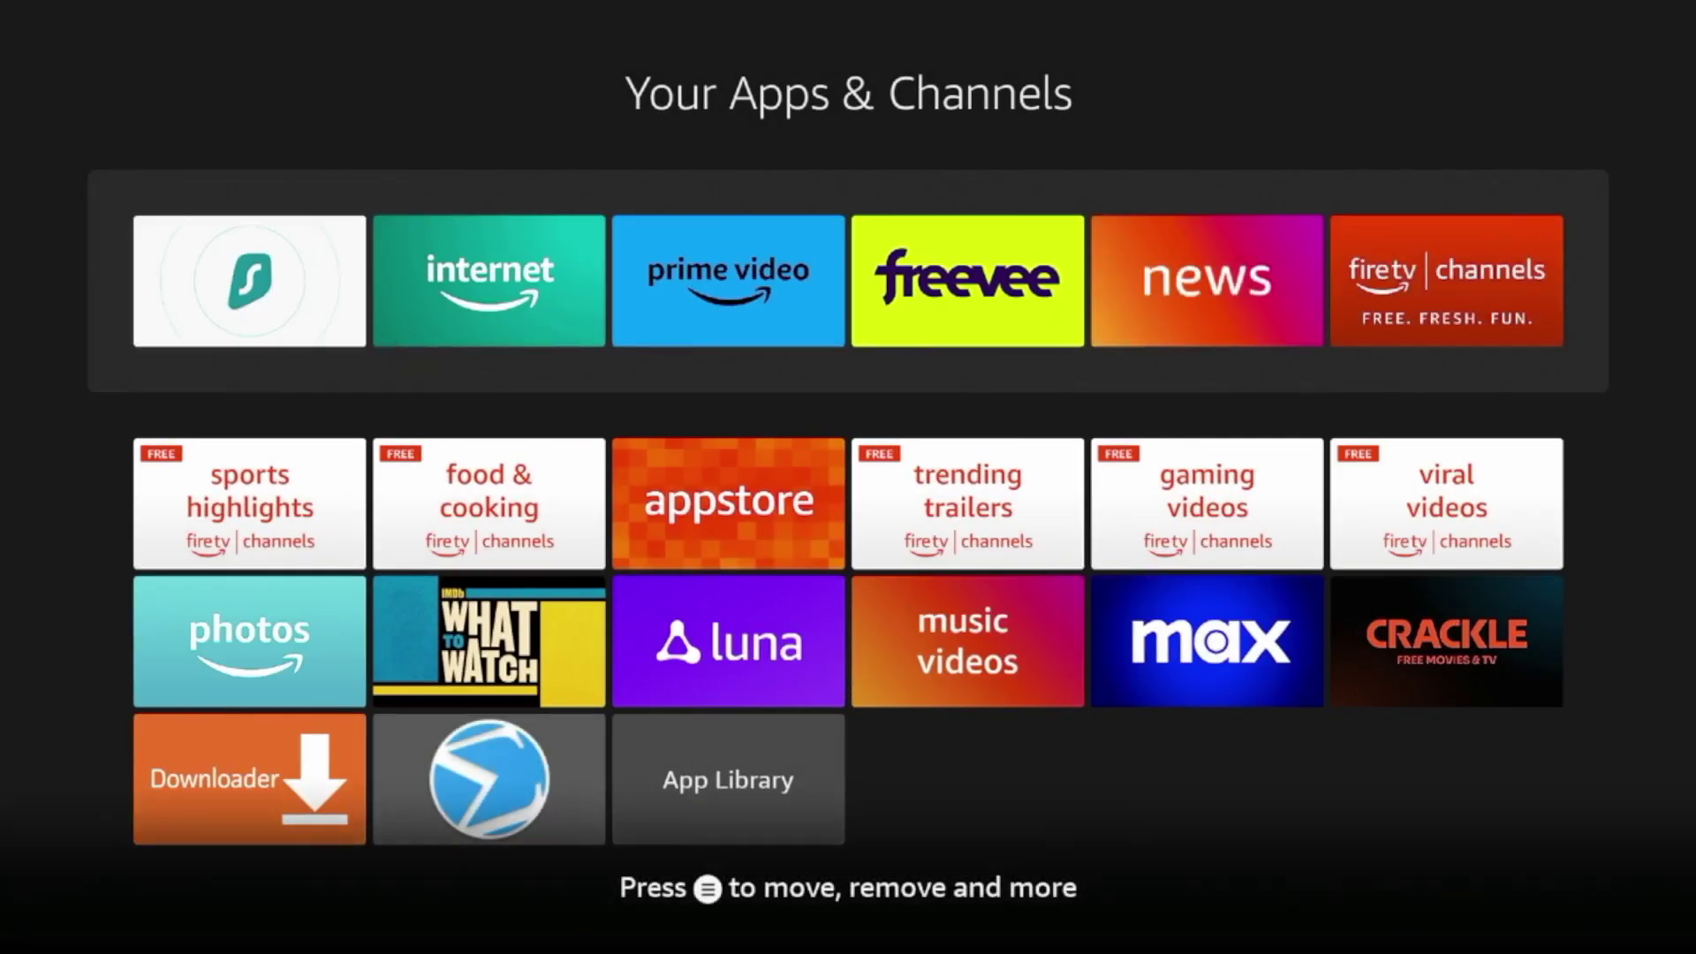
key(Right)
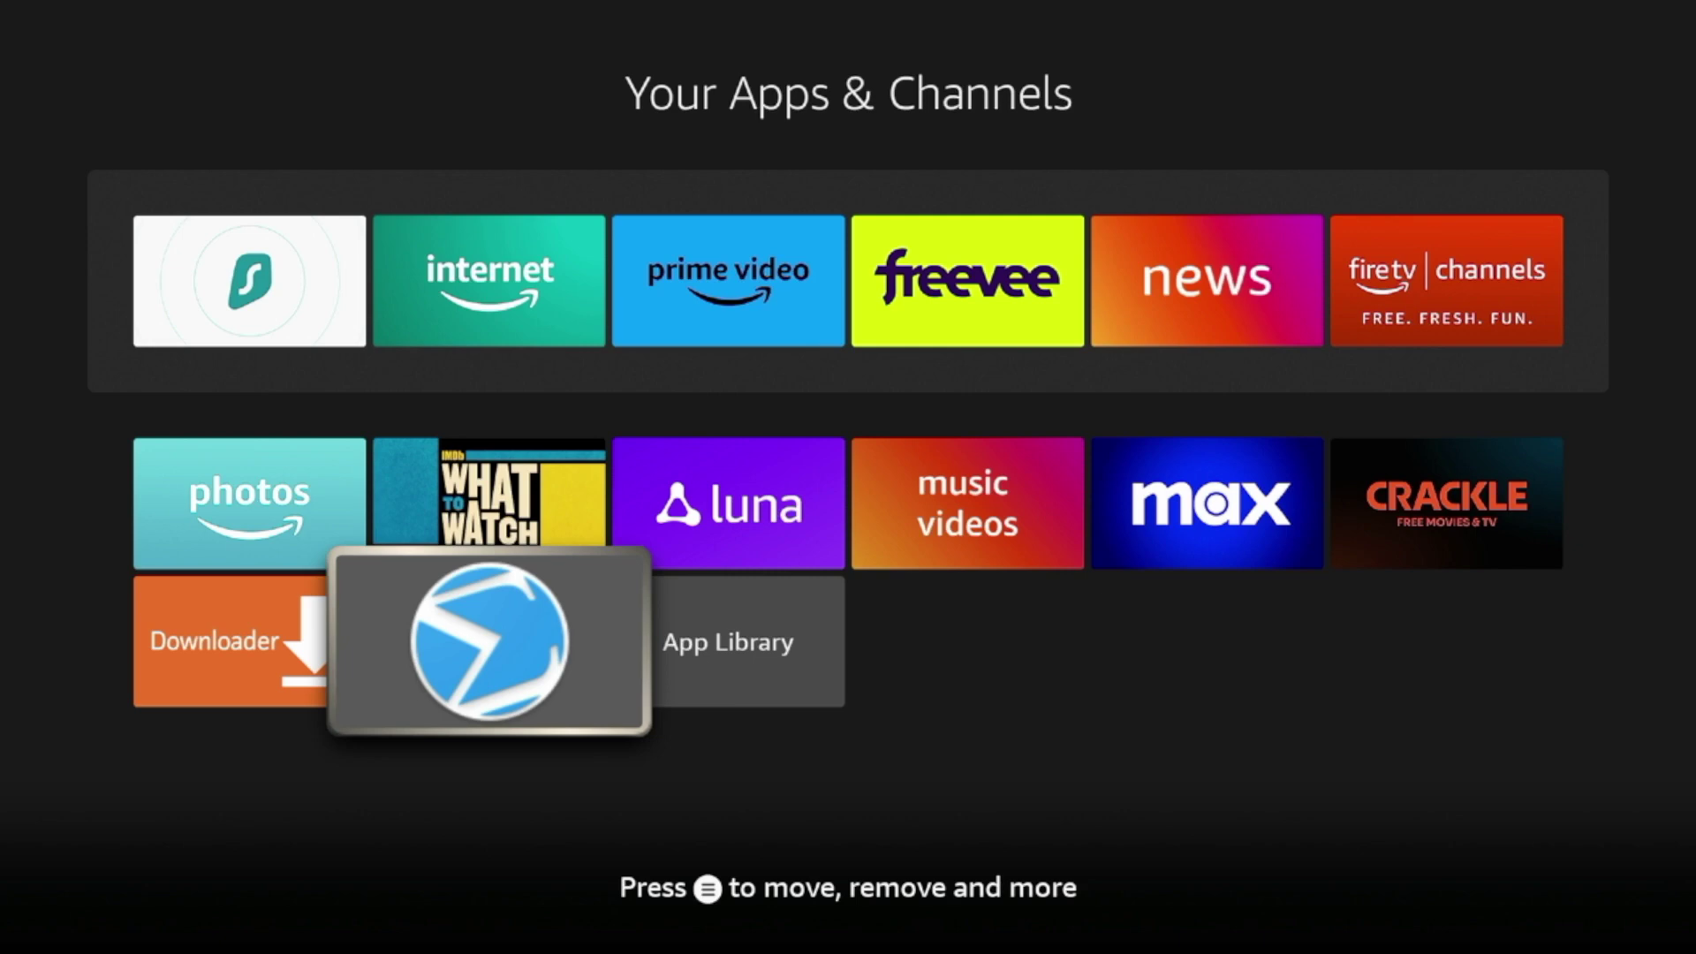
key(Menu)
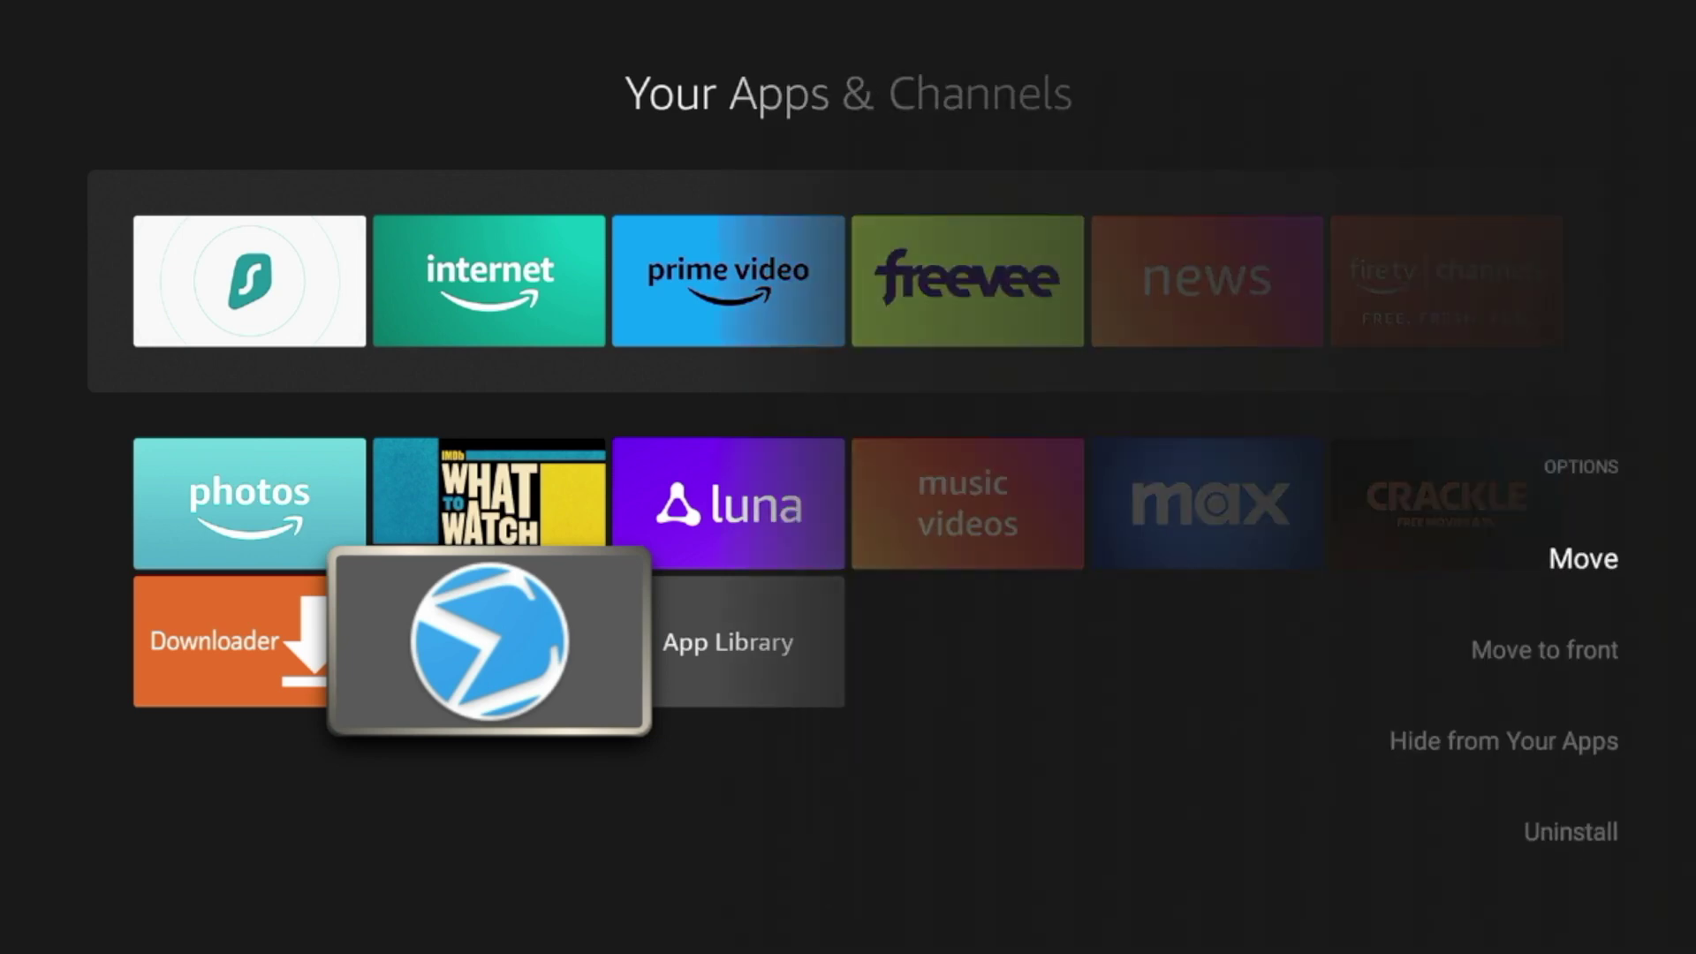
key(Return)
key(Up)
key(Up)
key(Up)
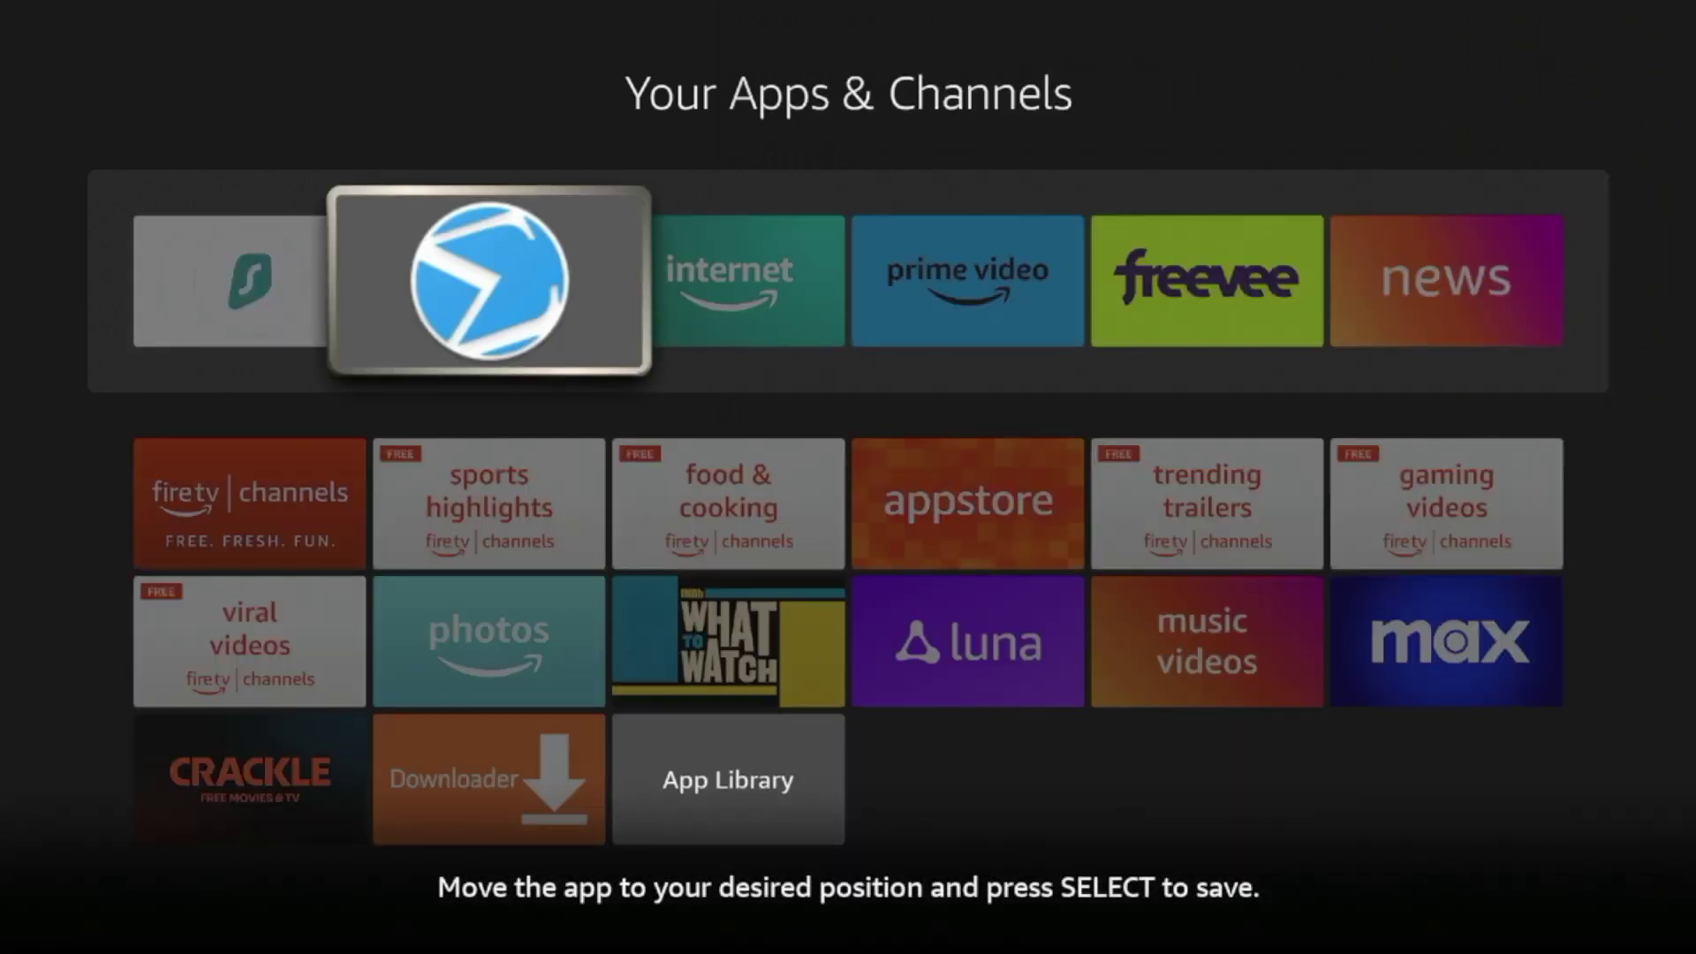
key(Return)
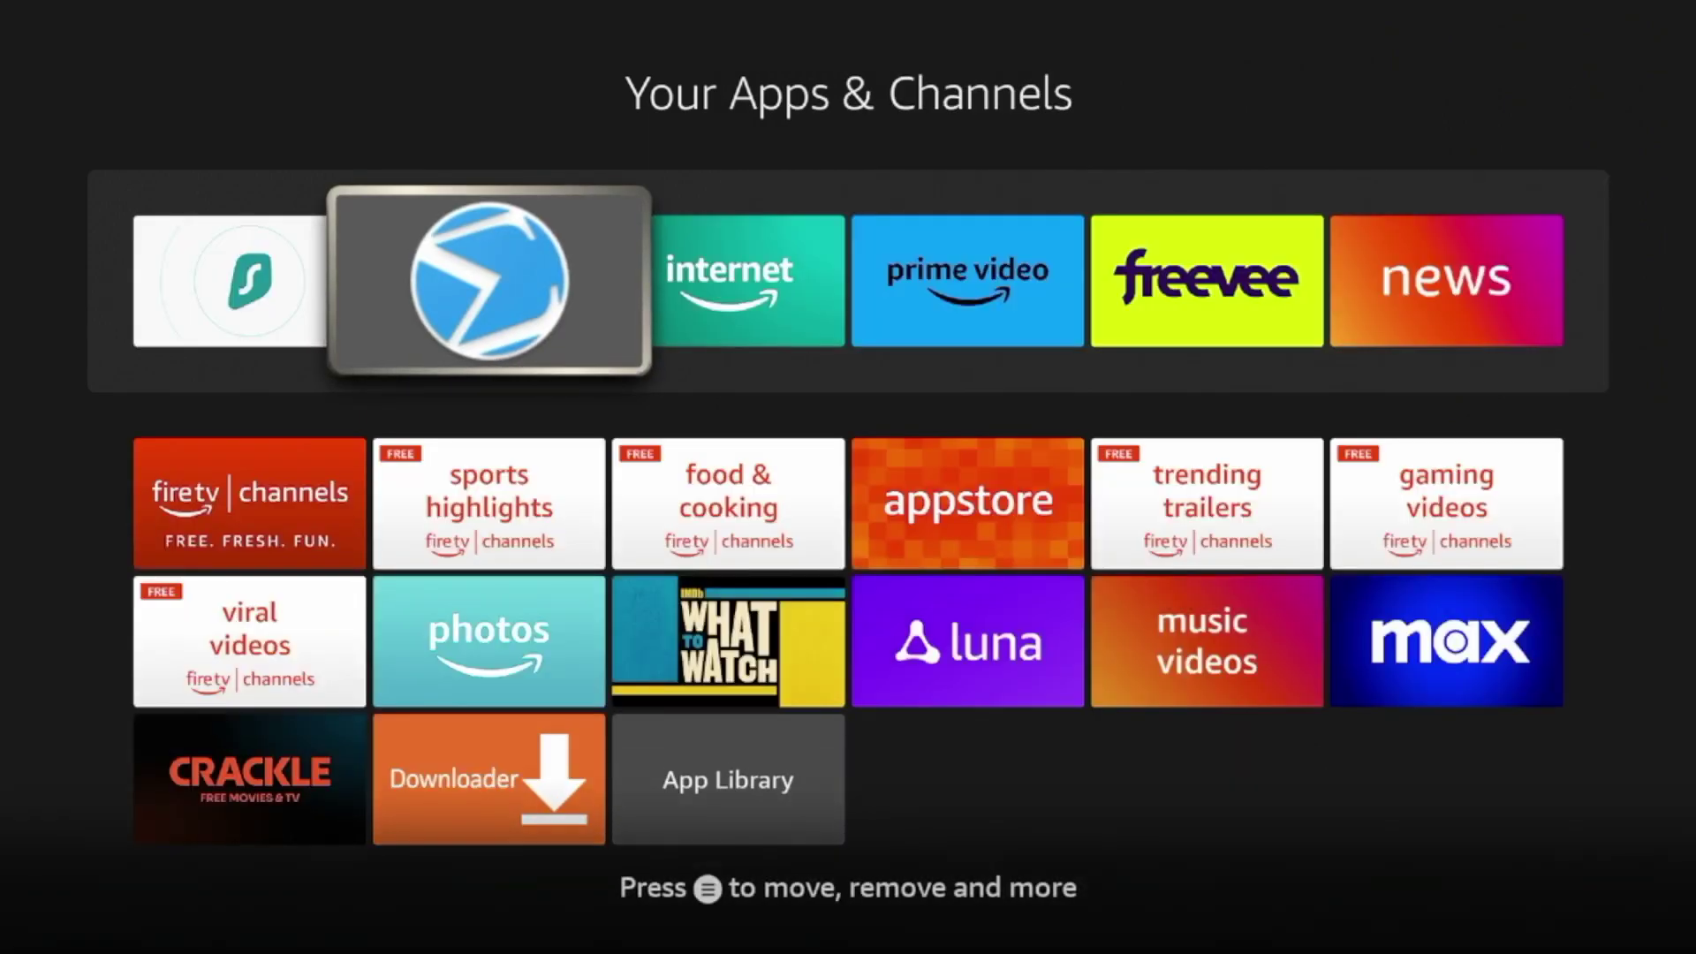
key(Escape)
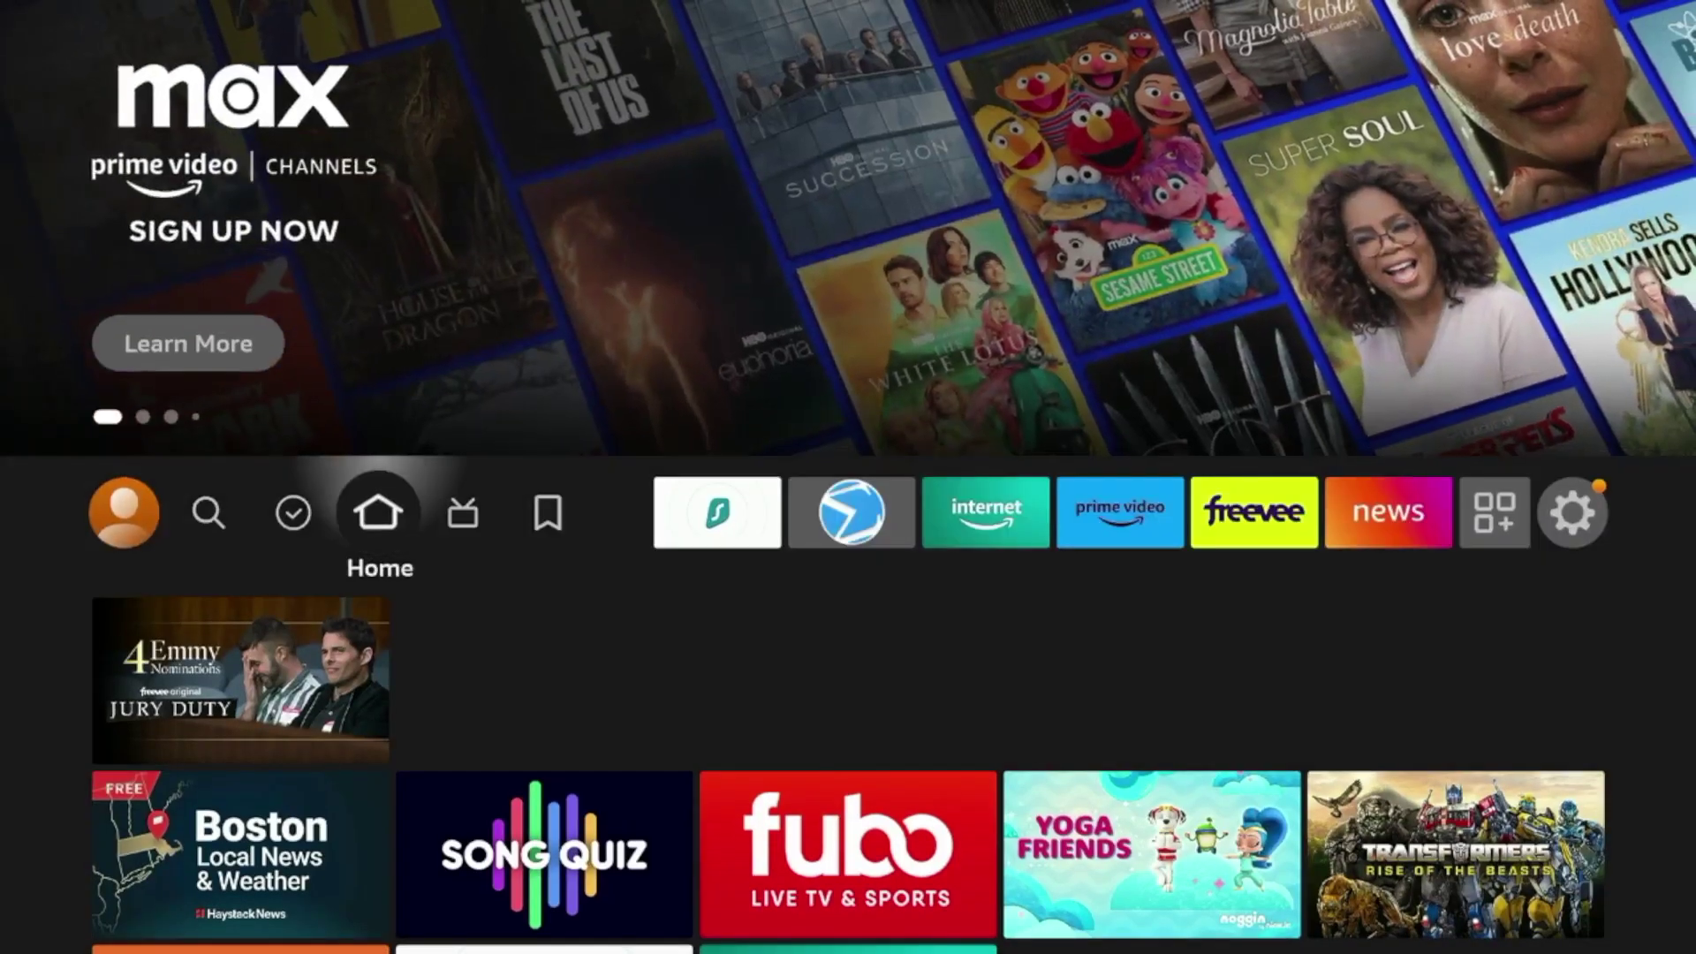
- Launch VirusTotal Mobile from the home apps row, accept its terms, and start scanning
key(Right)
key(Right)
key(Right)
key(Right)
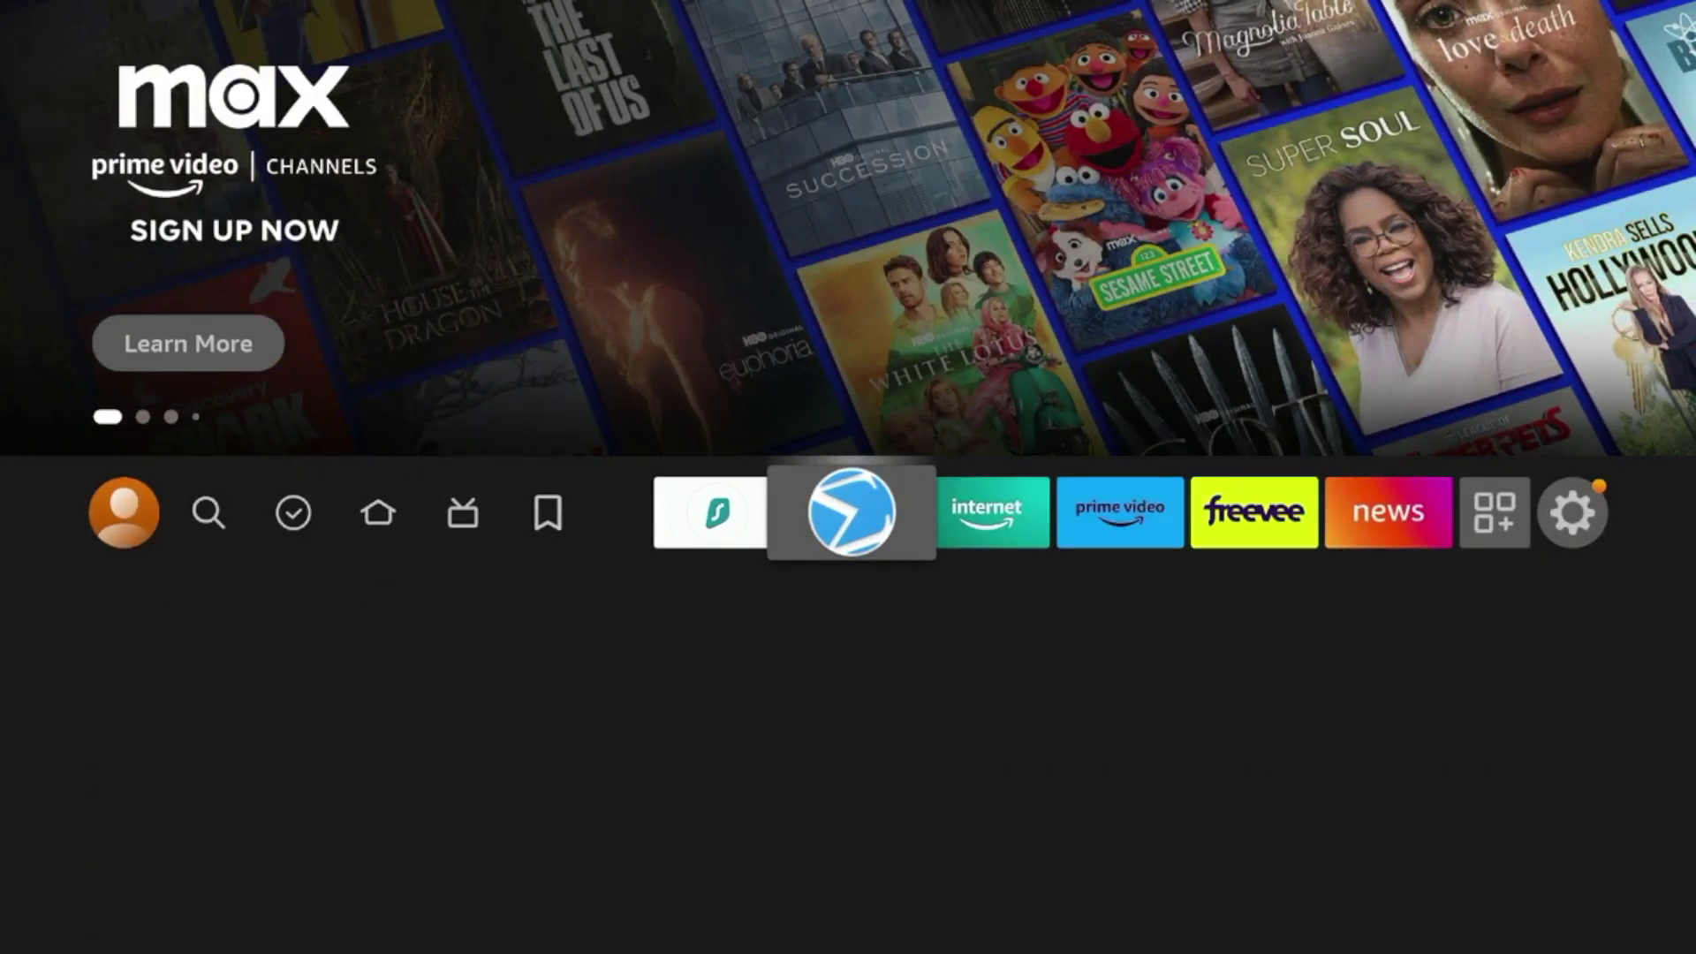
key(Left)
key(Right)
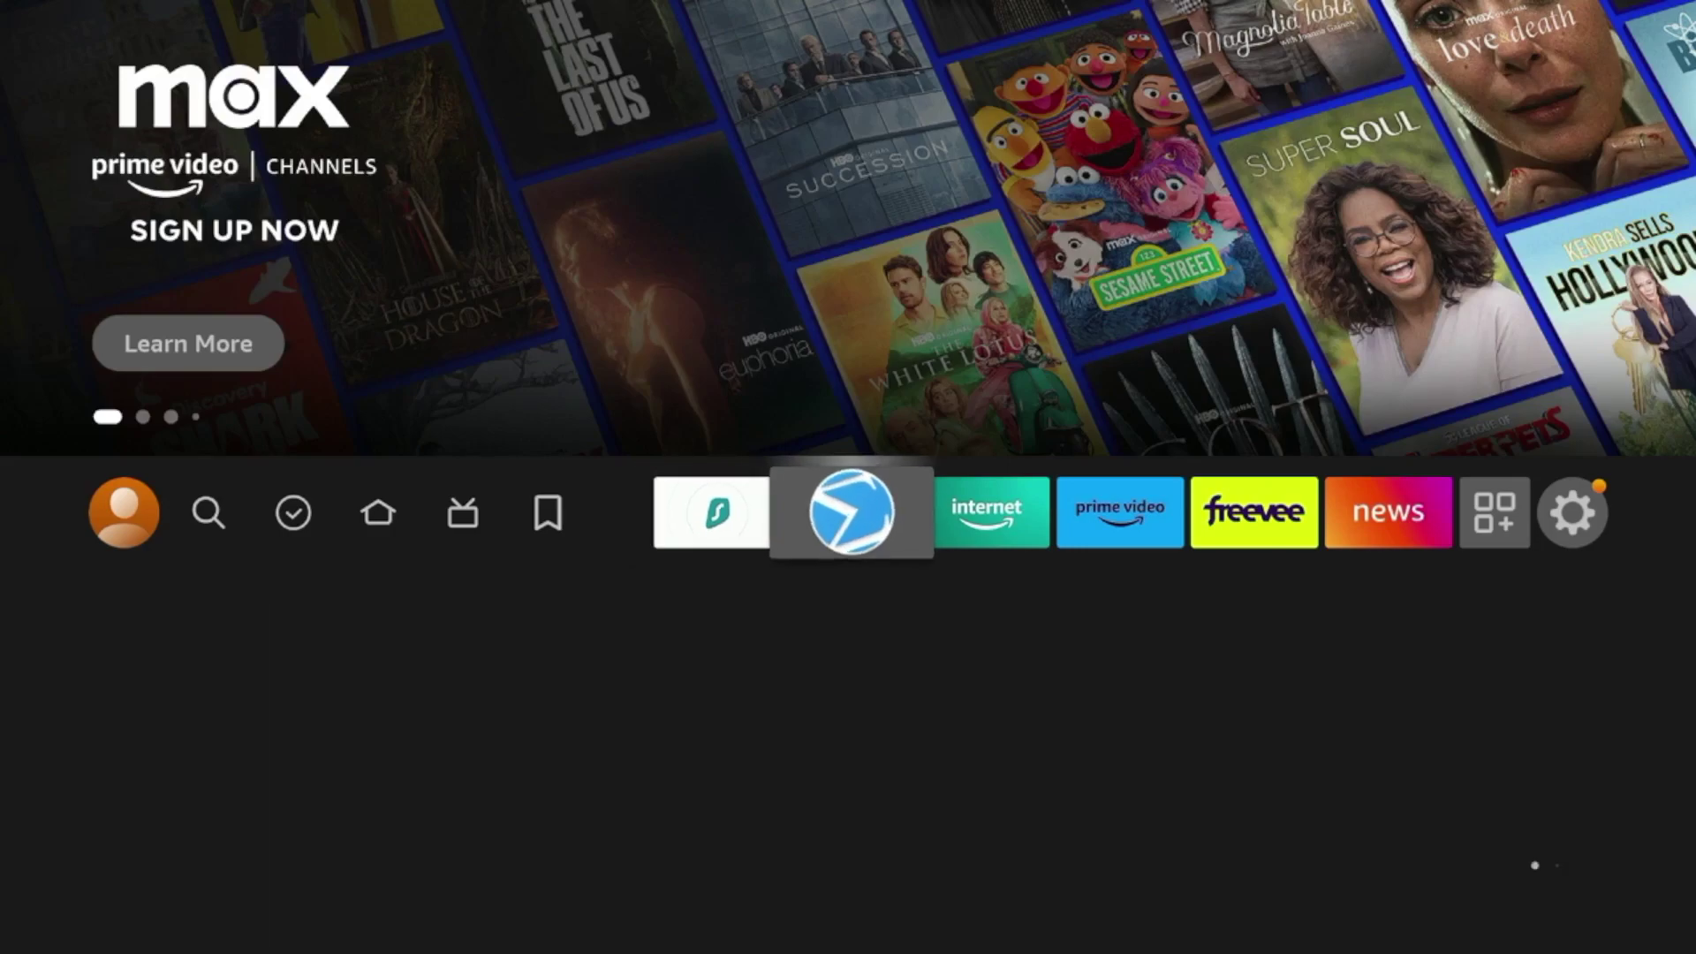
key(Return)
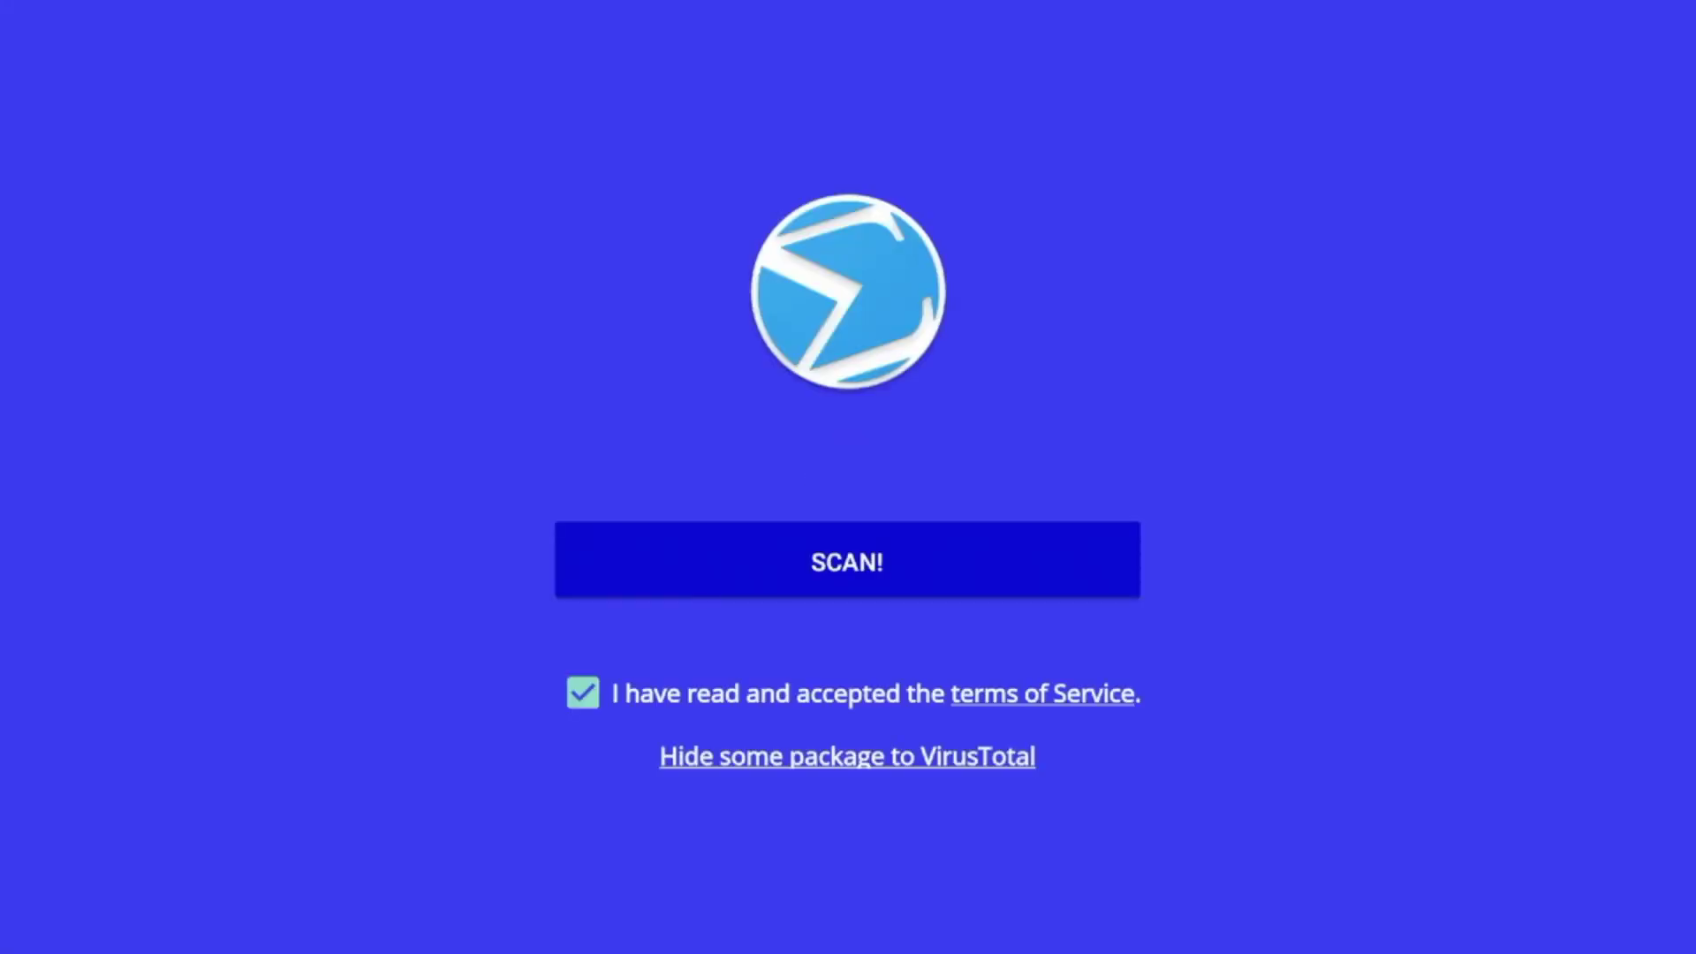
key(Right)
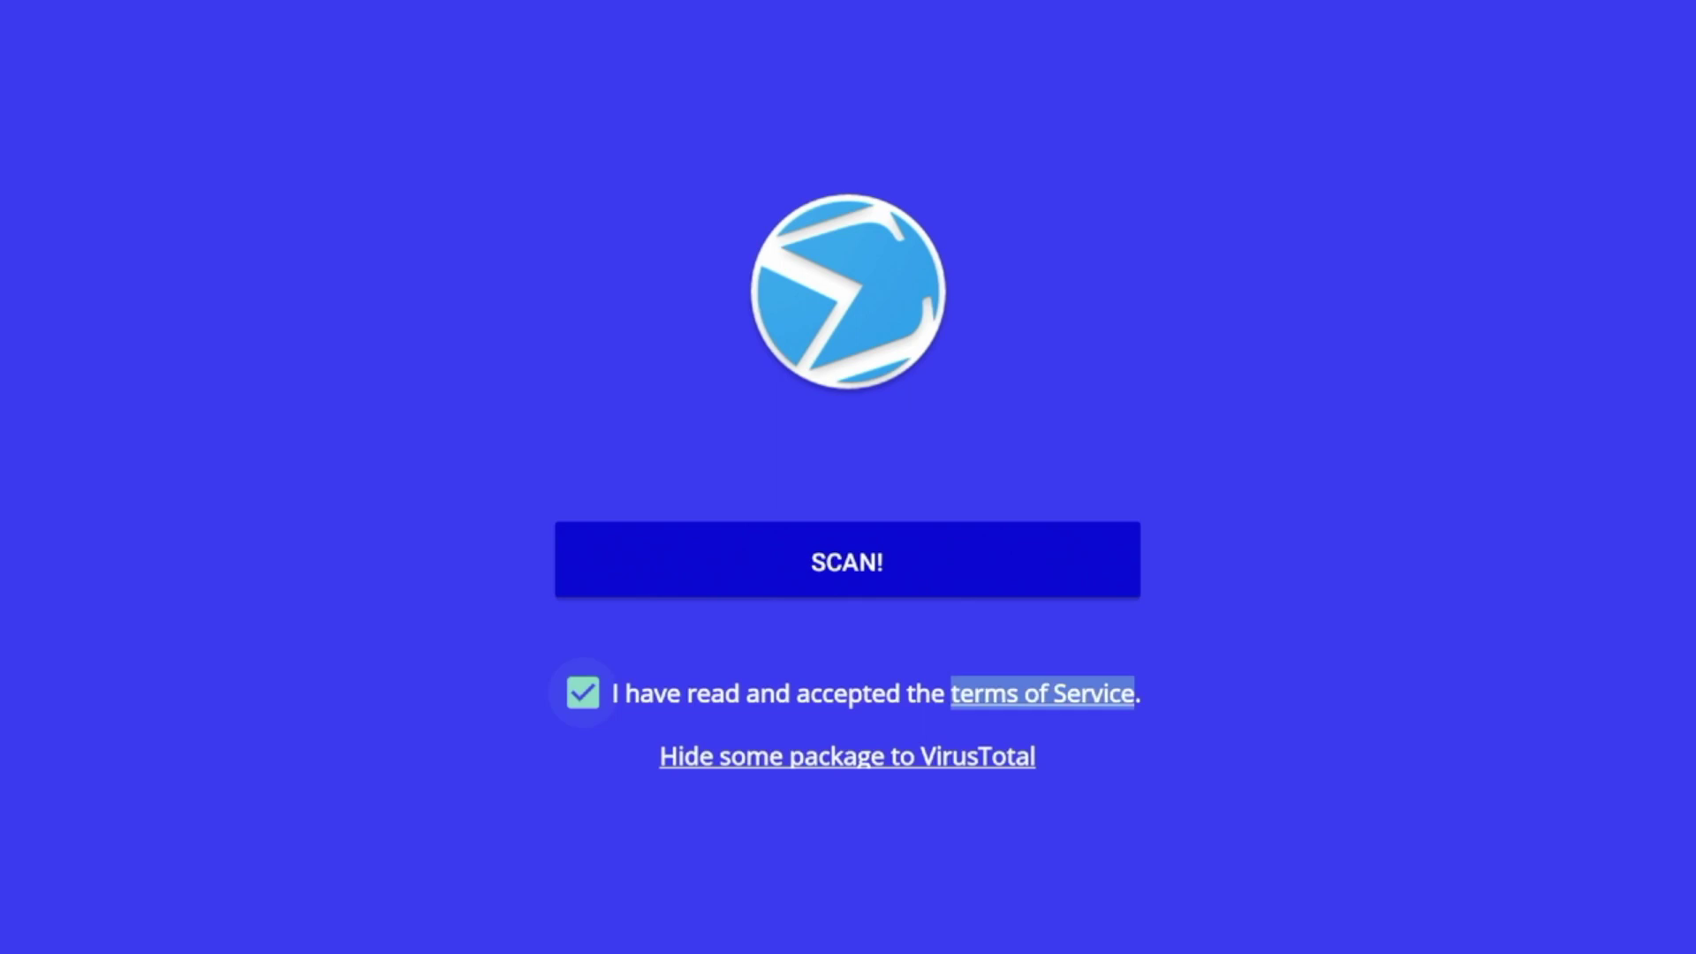
key(Return)
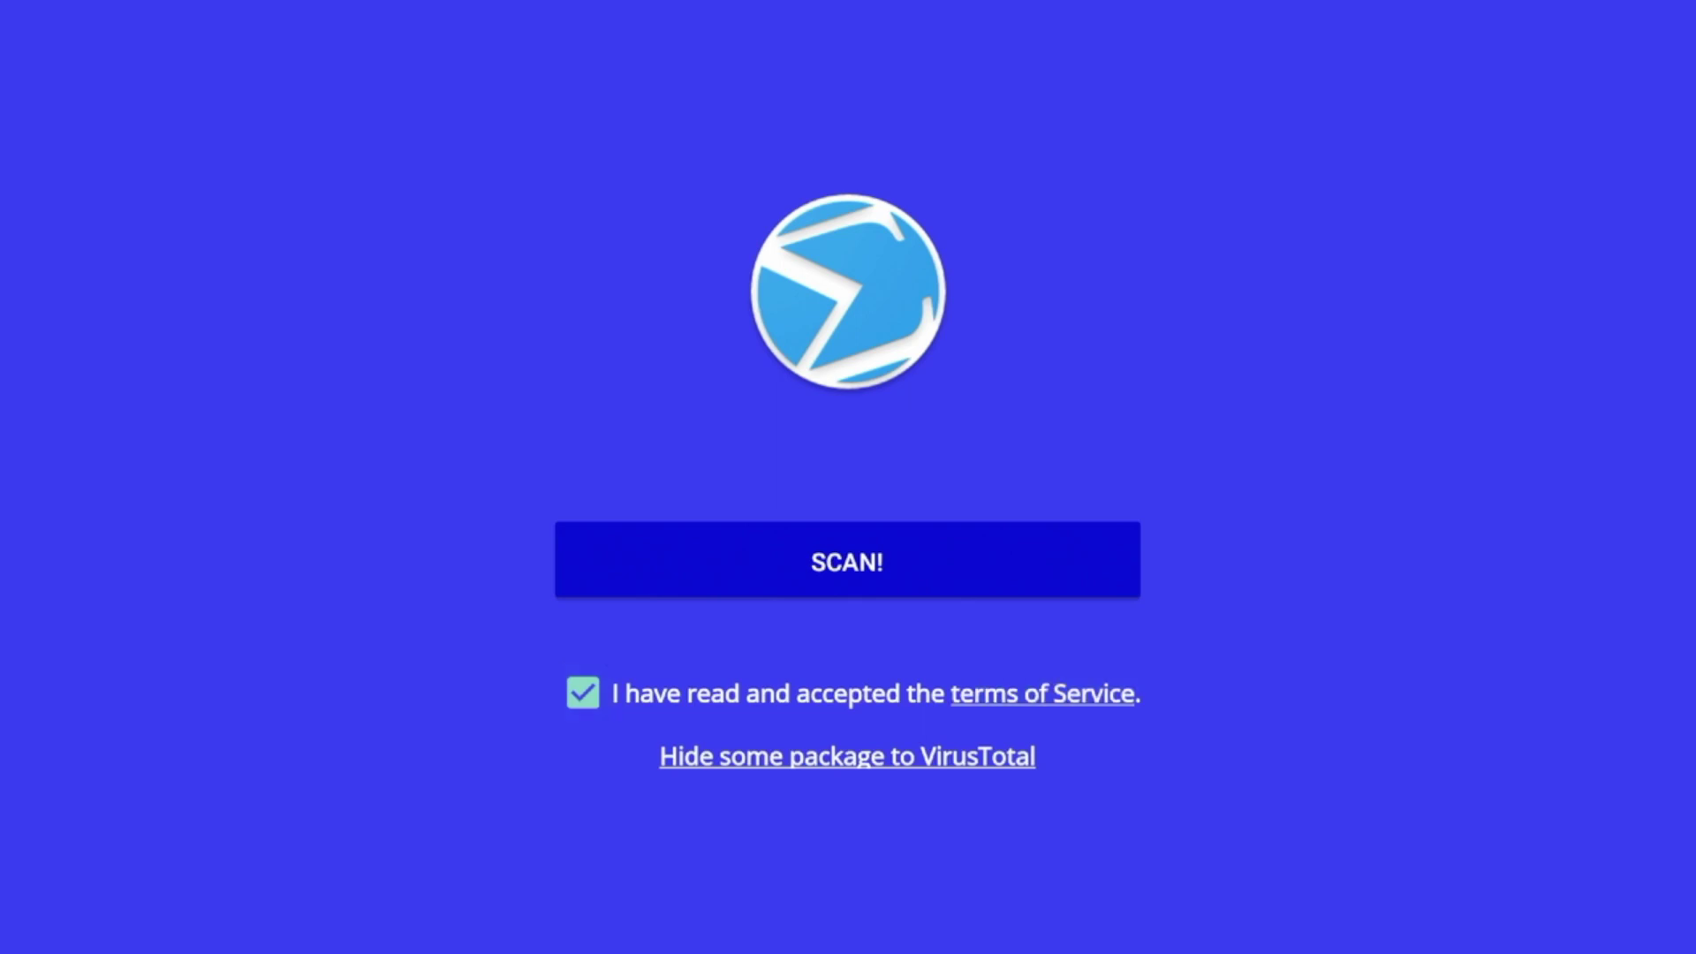
key(Return)
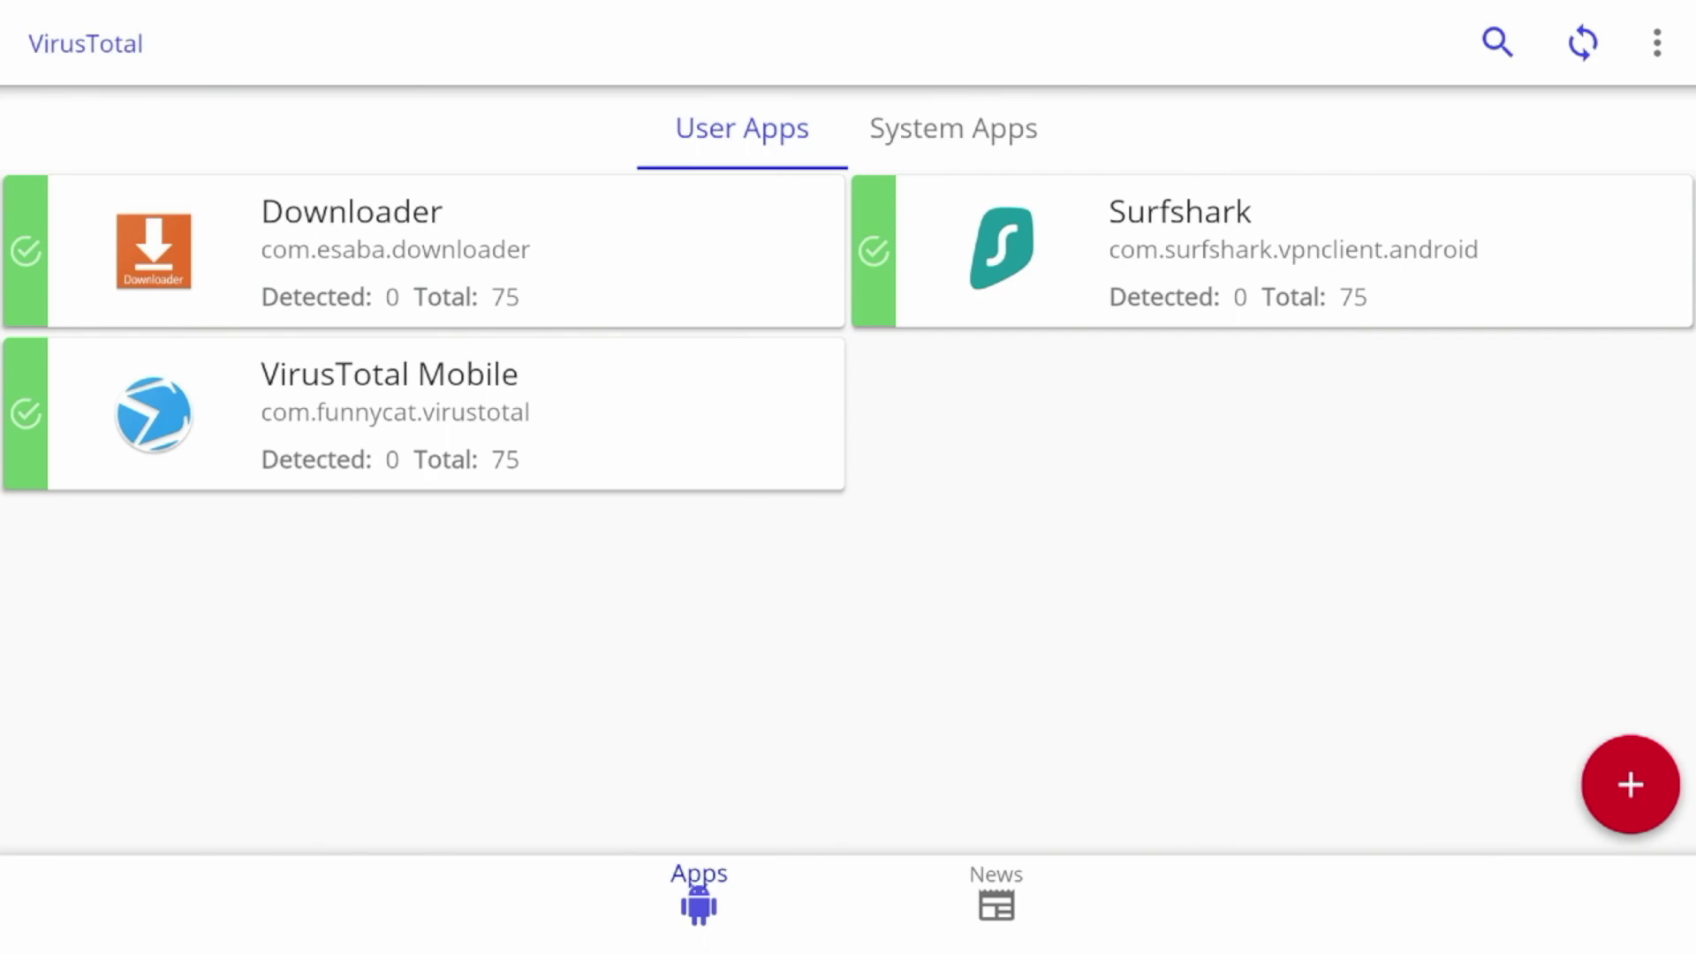
- Tap SCAN! and view User Apps results showing 0/75 for all three apps
click(996, 890)
key(Return)
key(Up)
key(Right)
key(Right)
key(Left)
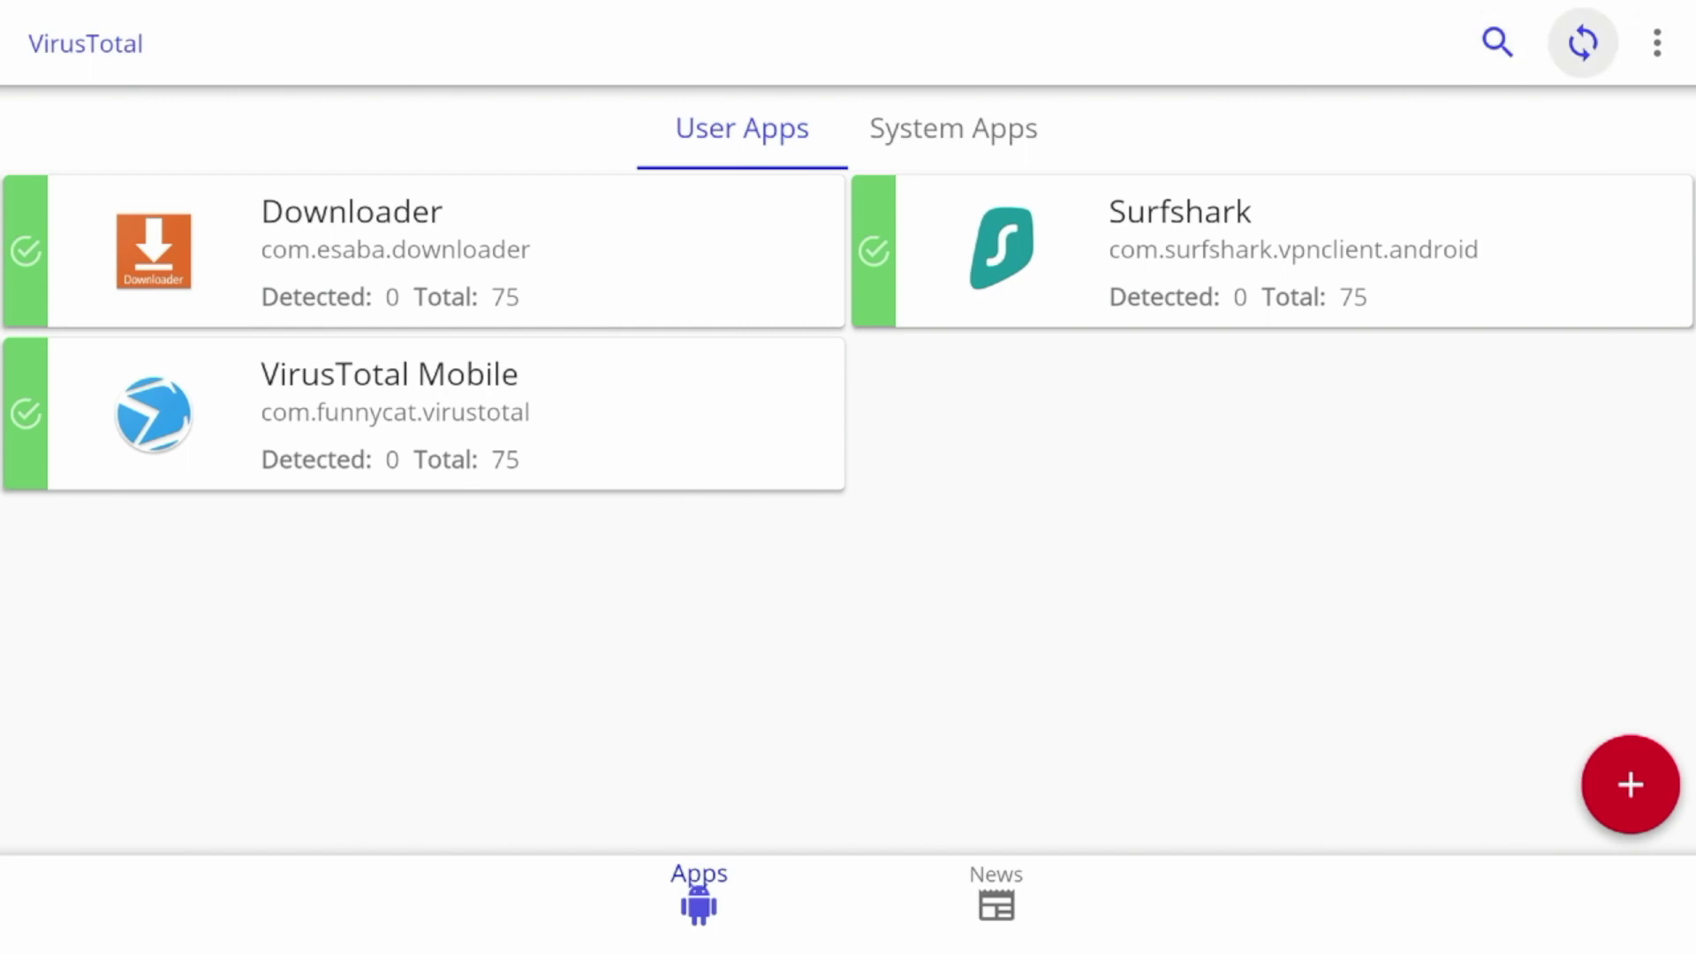
key(Right)
key(Left)
key(Right)
key(Return)
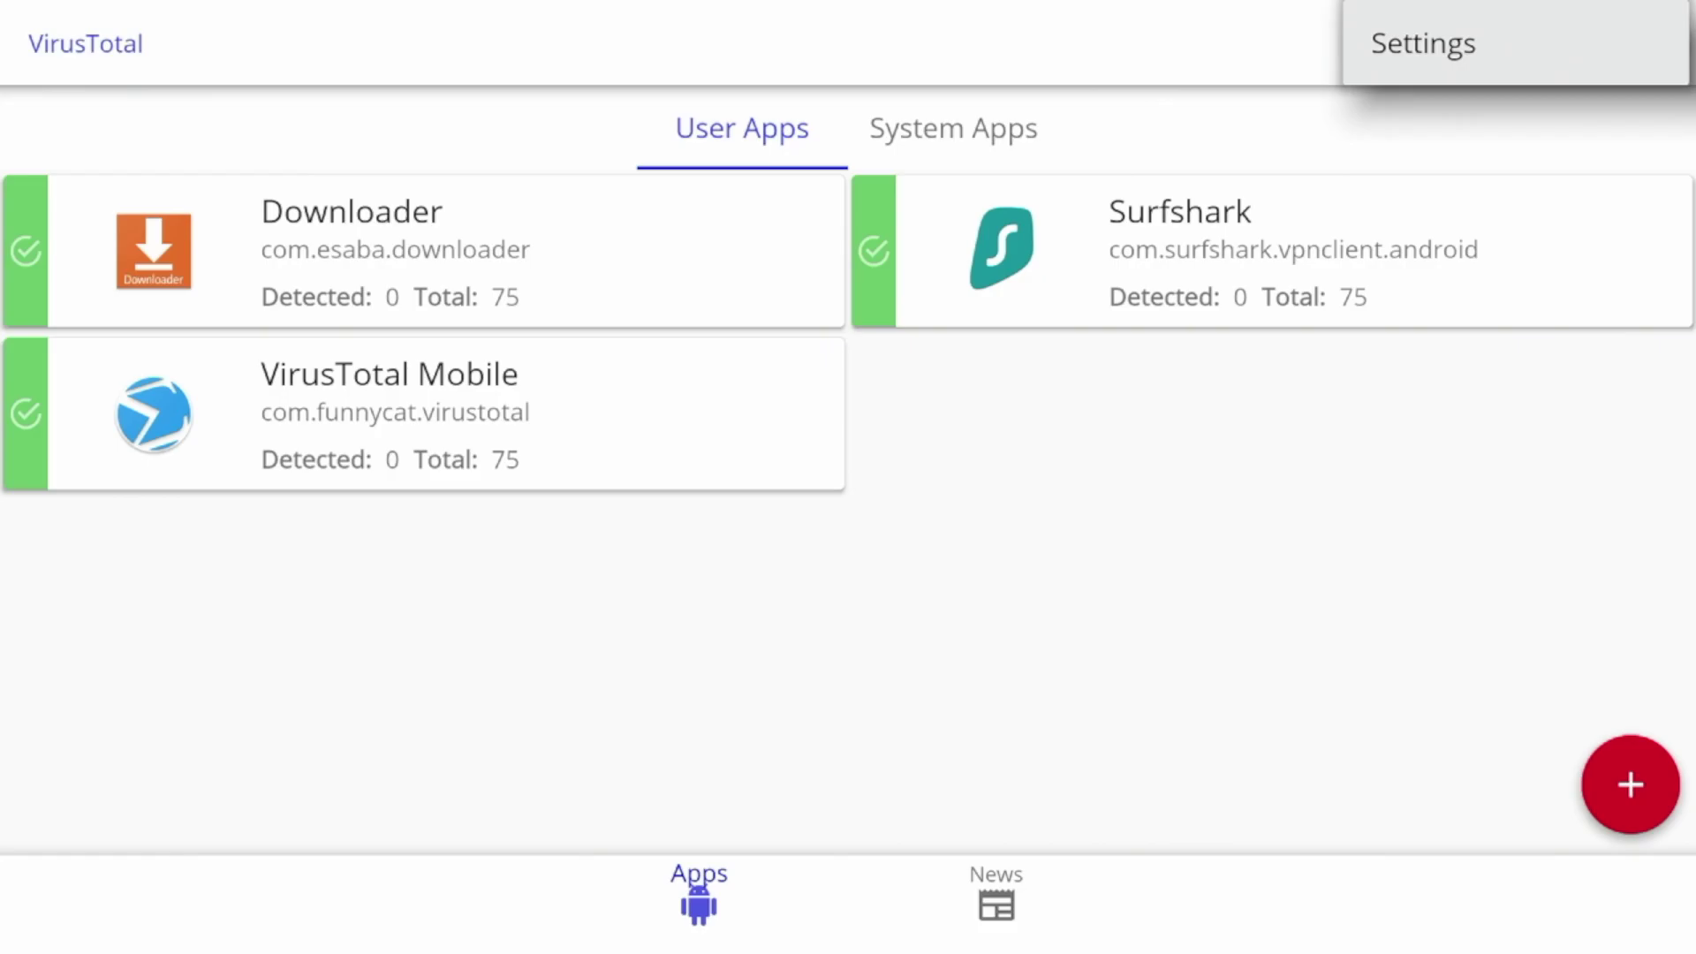
key(Return)
key(Down)
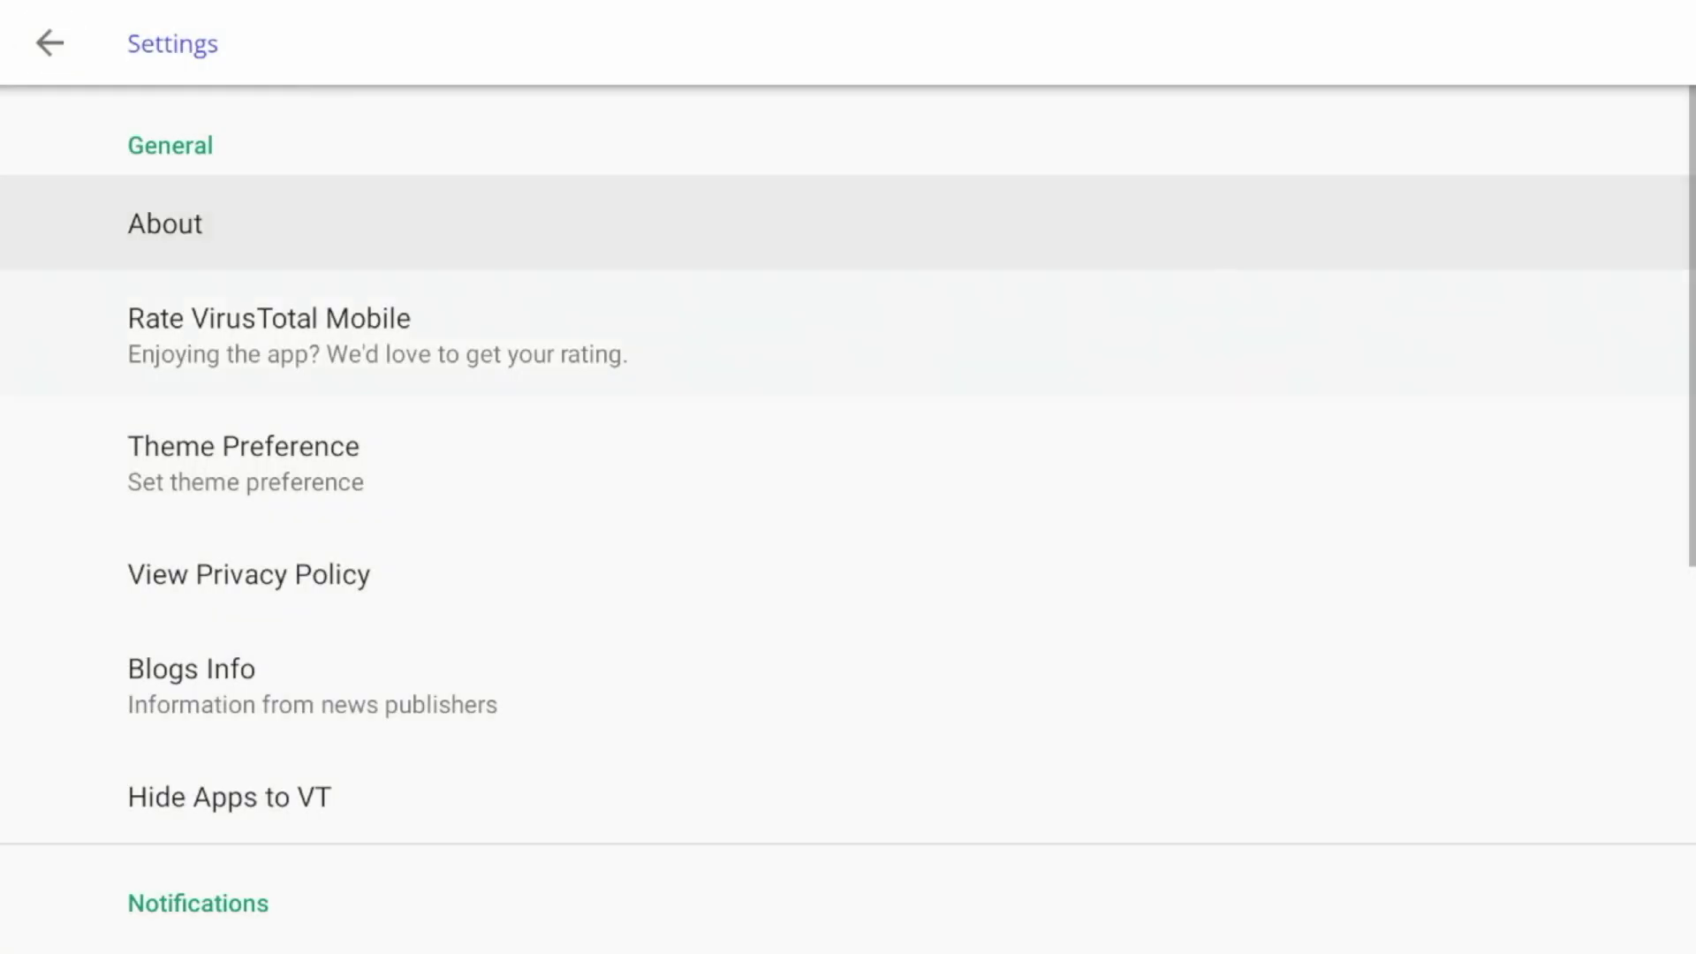
key(Down)
key(Down)
key(Down)
key(Down)
key(Down)
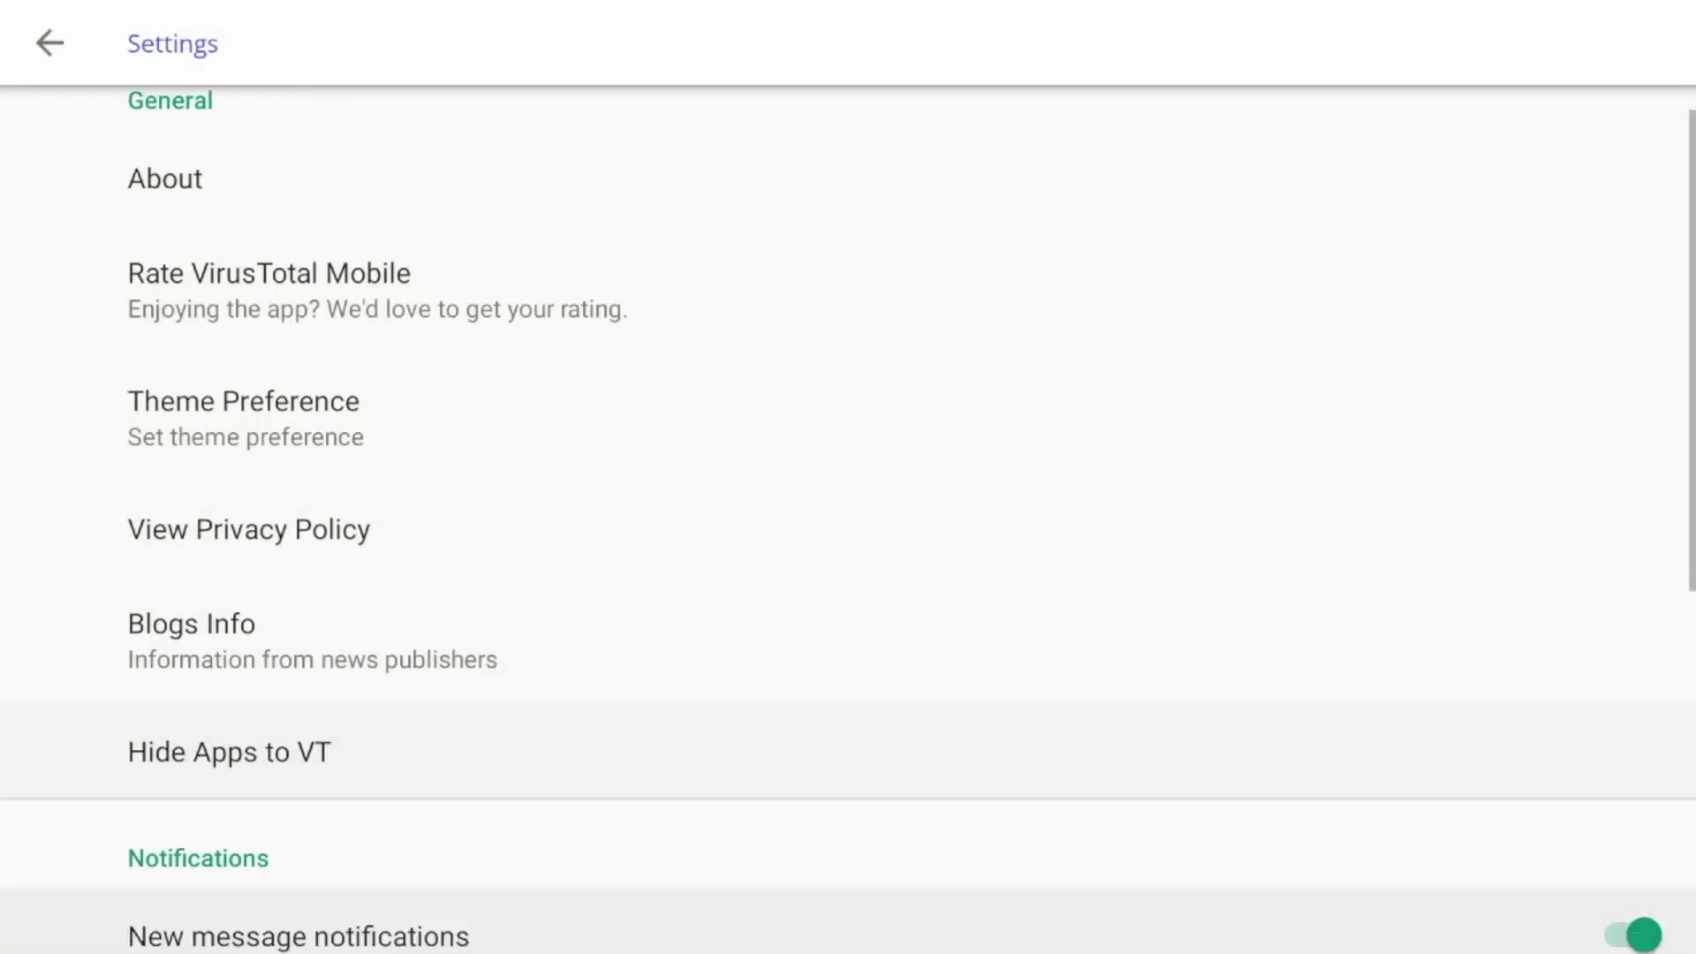
key(Down)
key(Down)
key(Down)
key(Down)
key(Down)
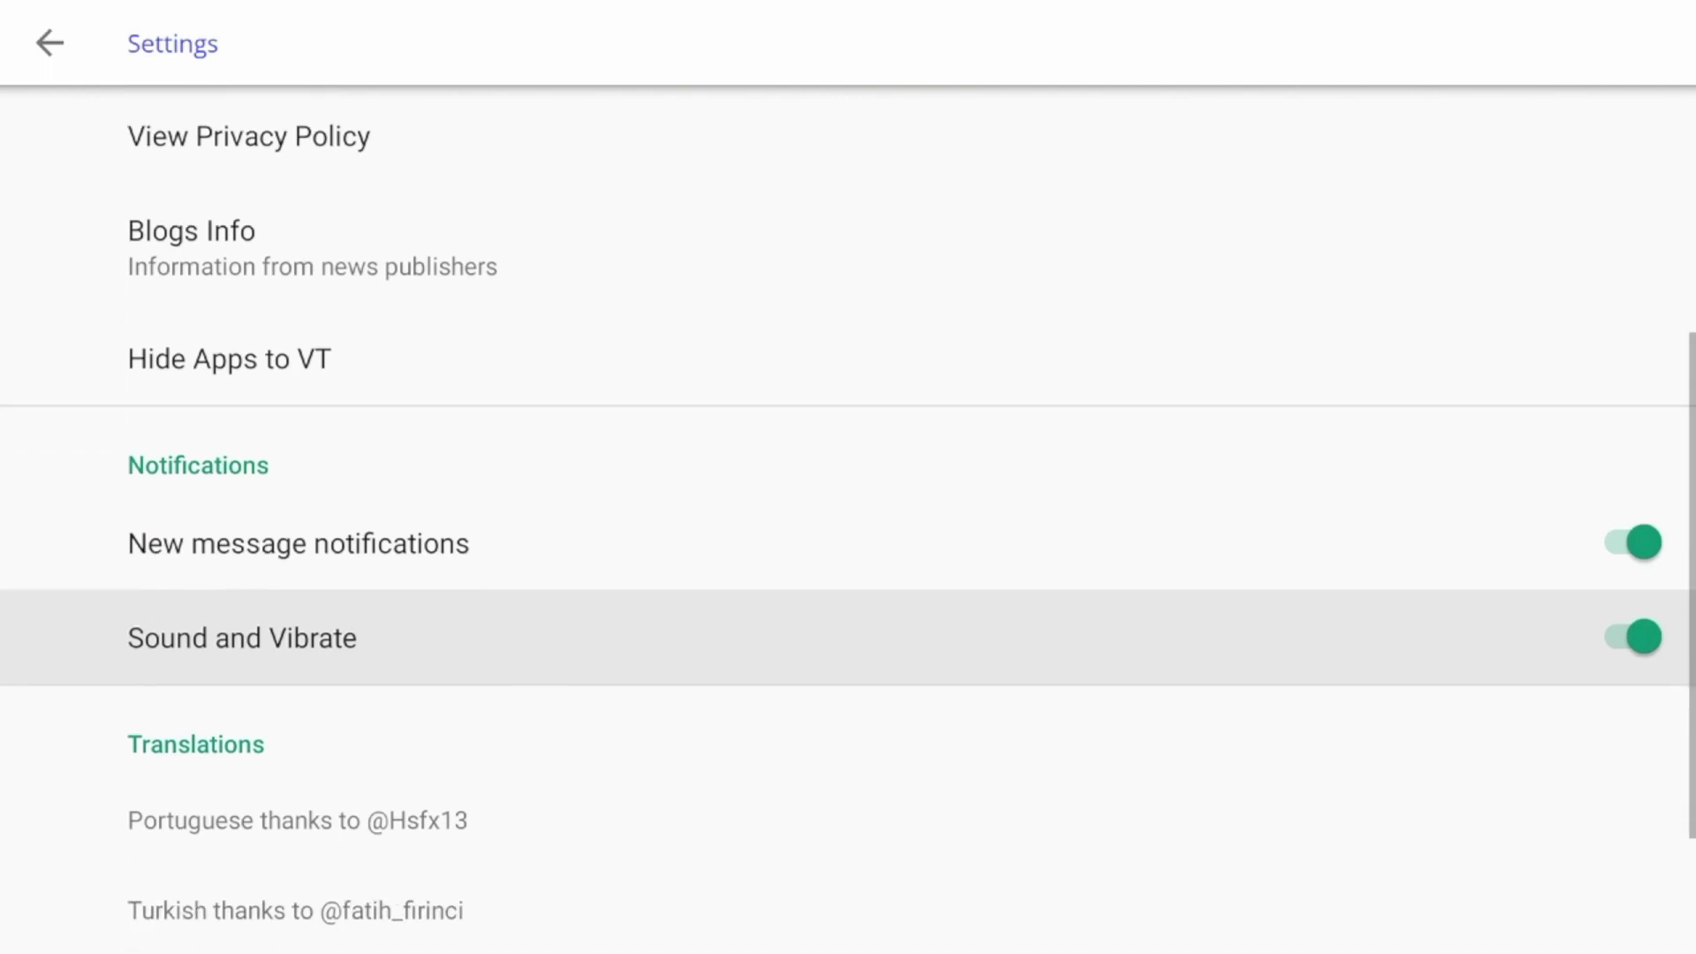
key(Down)
key(Down)
key(Up)
key(Up)
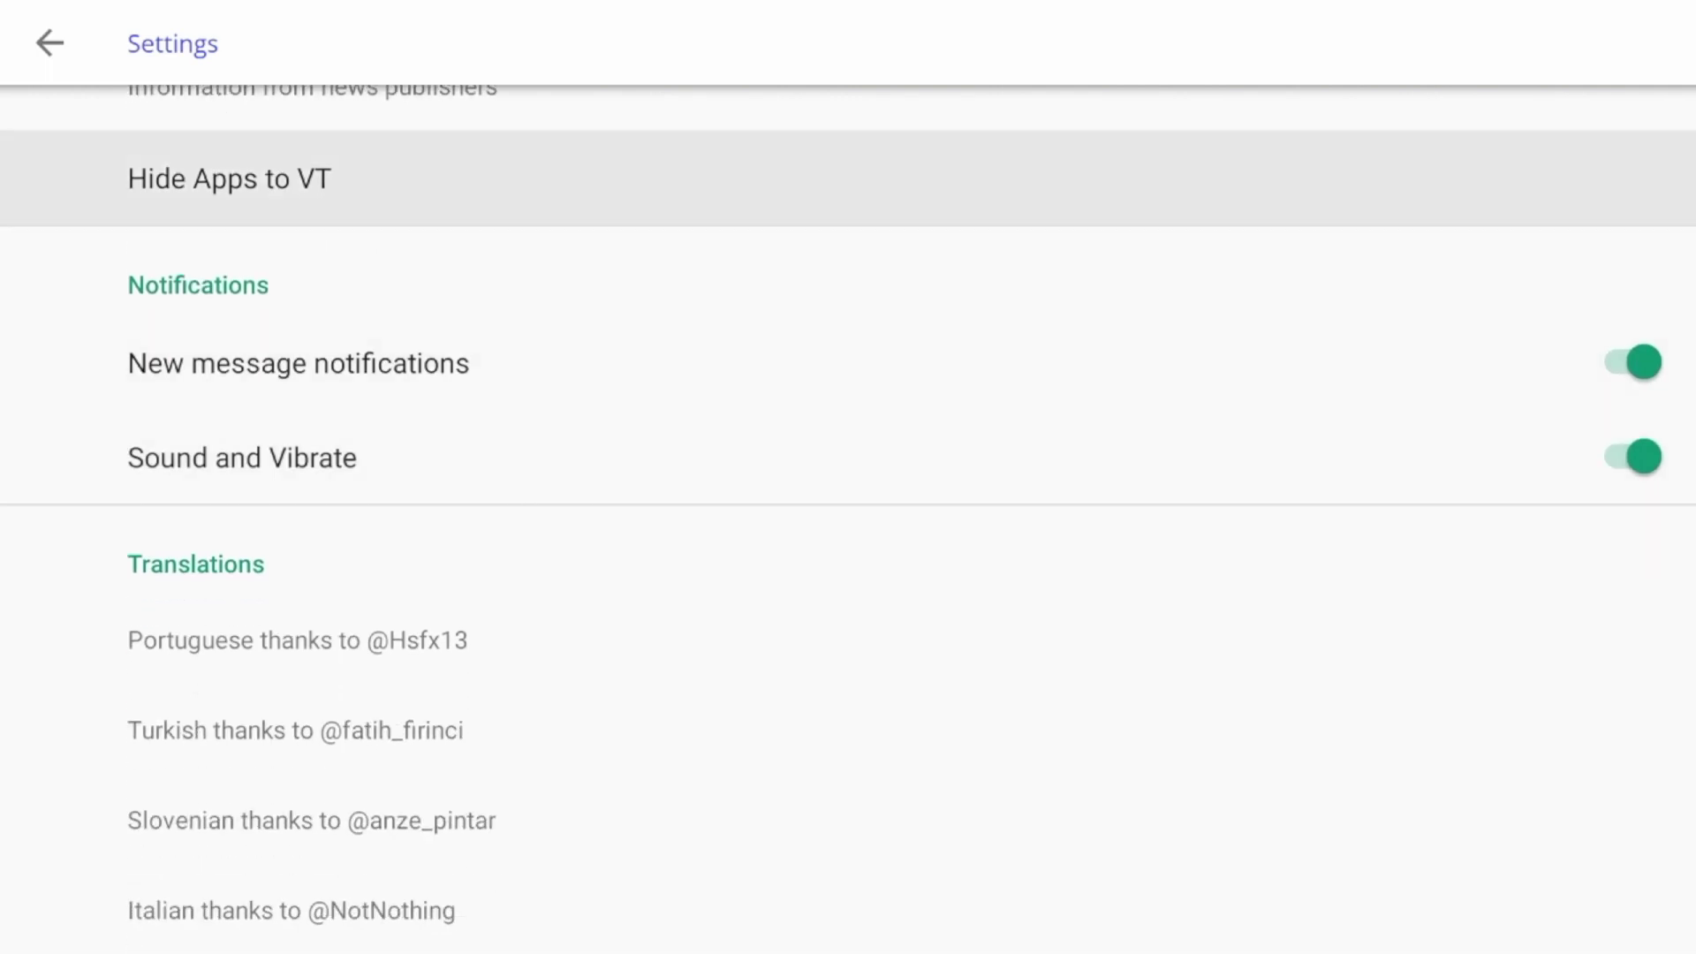
key(Escape)
key(Left)
key(Left)
key(Down)
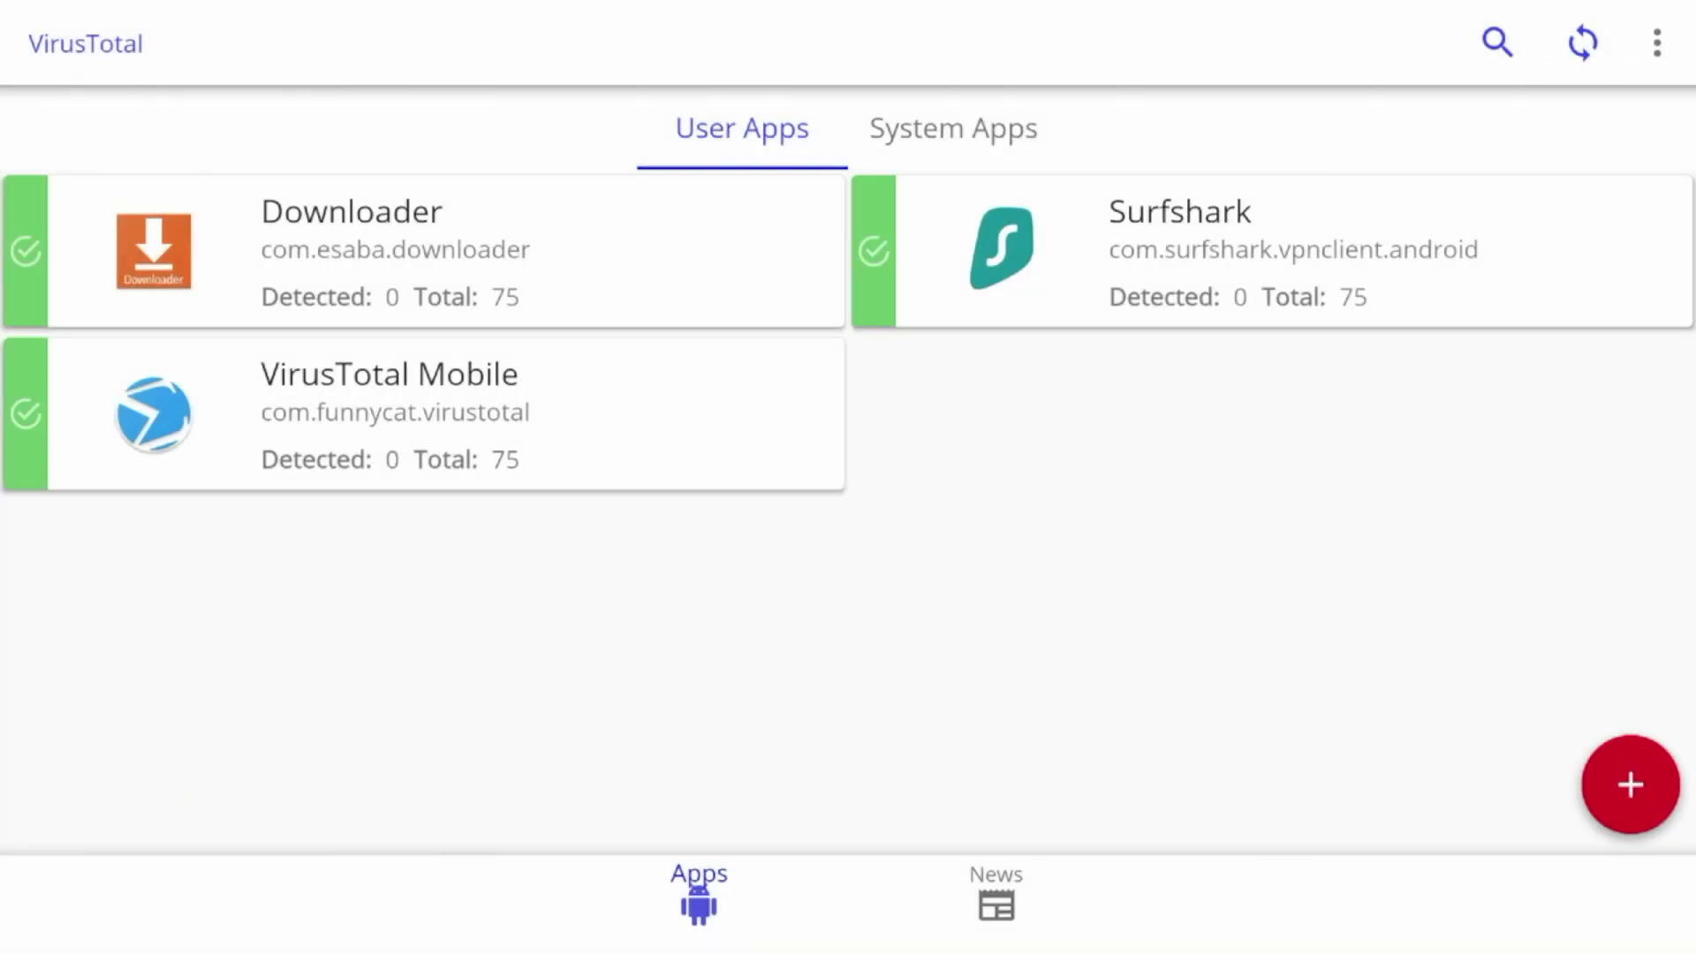
key(Right)
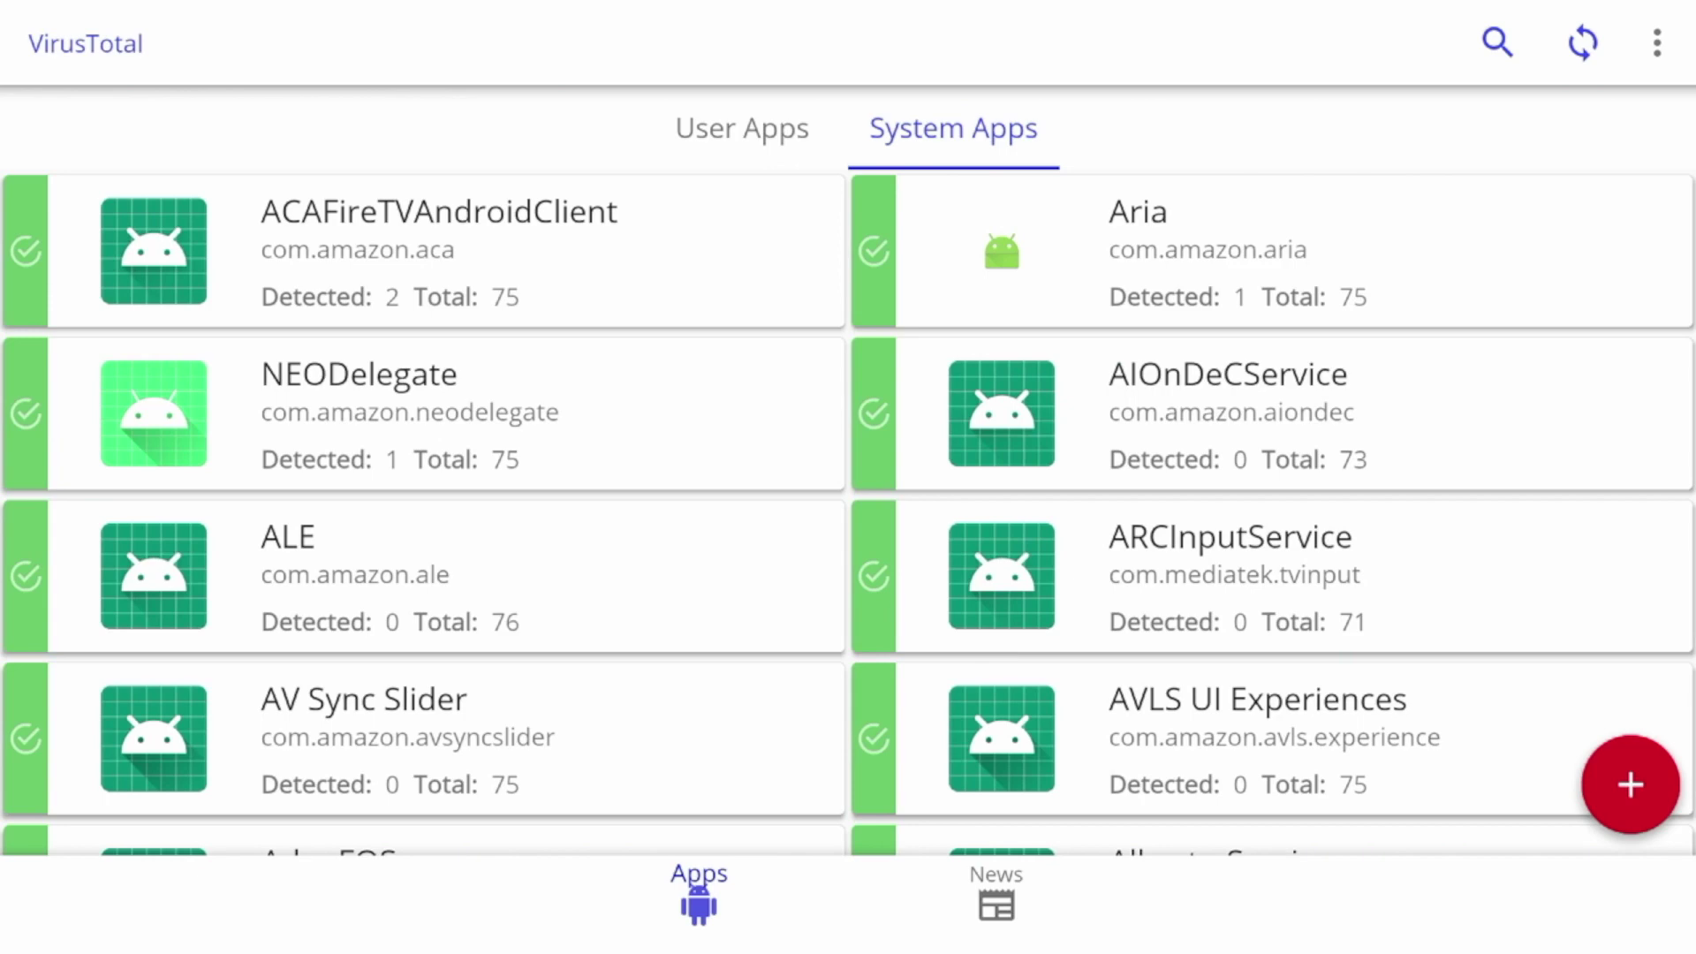
- Scroll down through the System Apps scan results
key(Down)
key(Down)
key(Down)
key(Down)
key(Down)
key(Down)
key(Down)
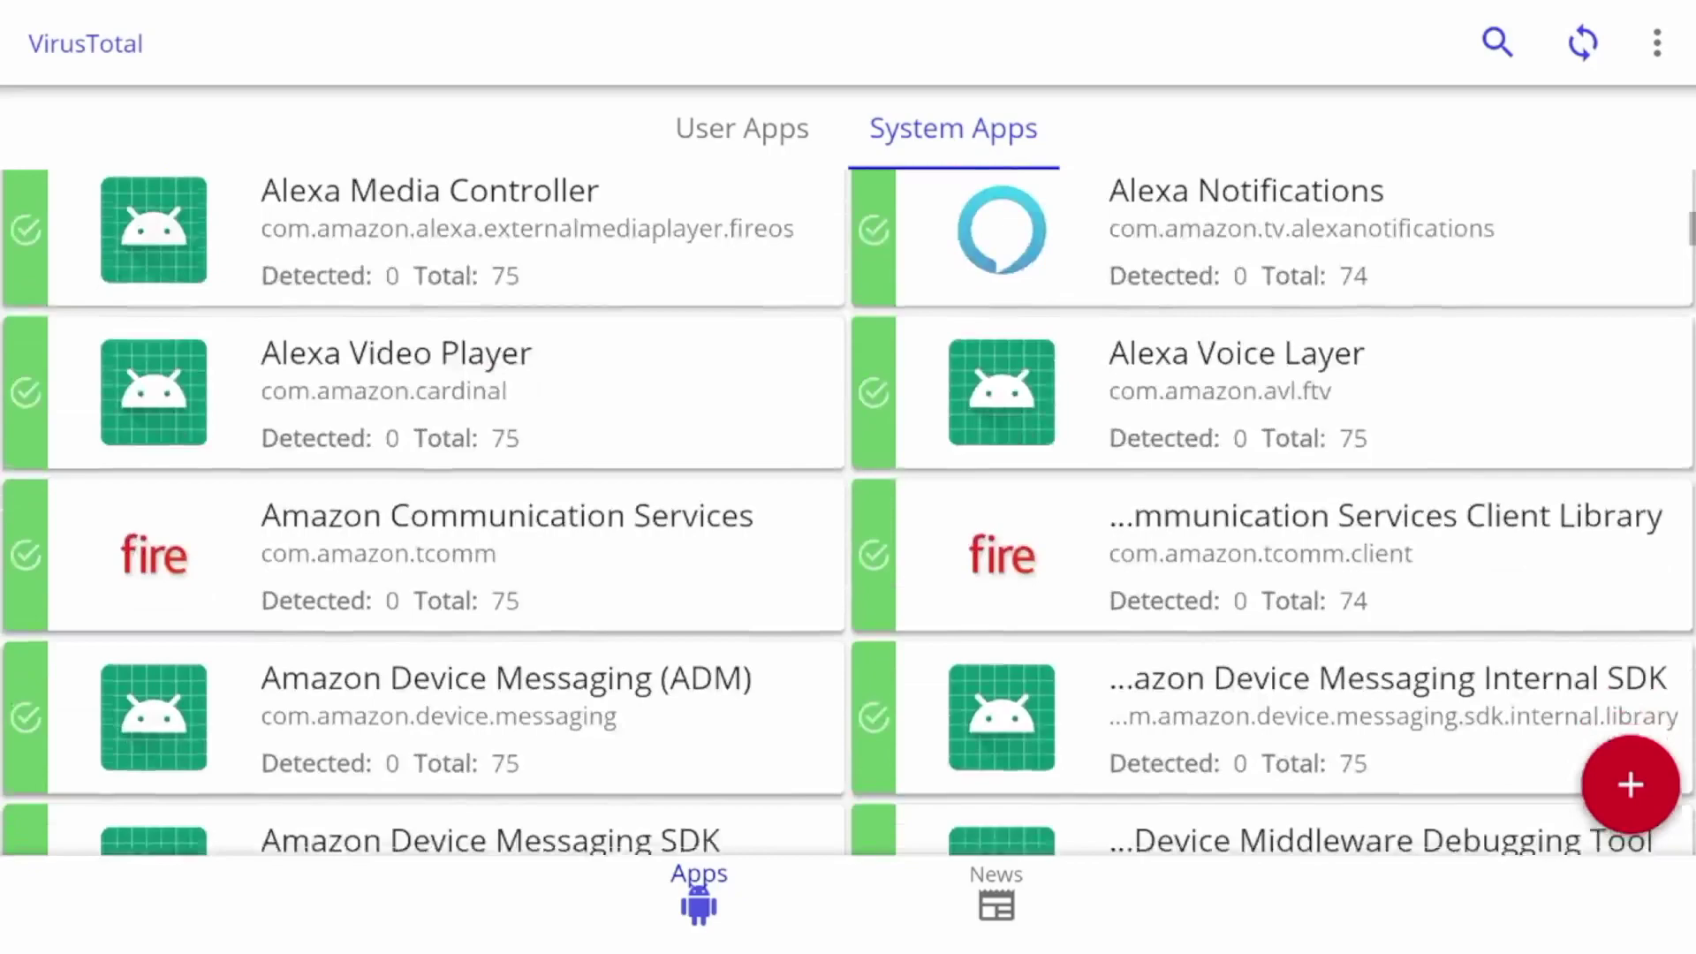
key(Down)
key(Down)
key(Down)
key(Down)
key(Down)
key(Down)
key(Down)
key(Down)
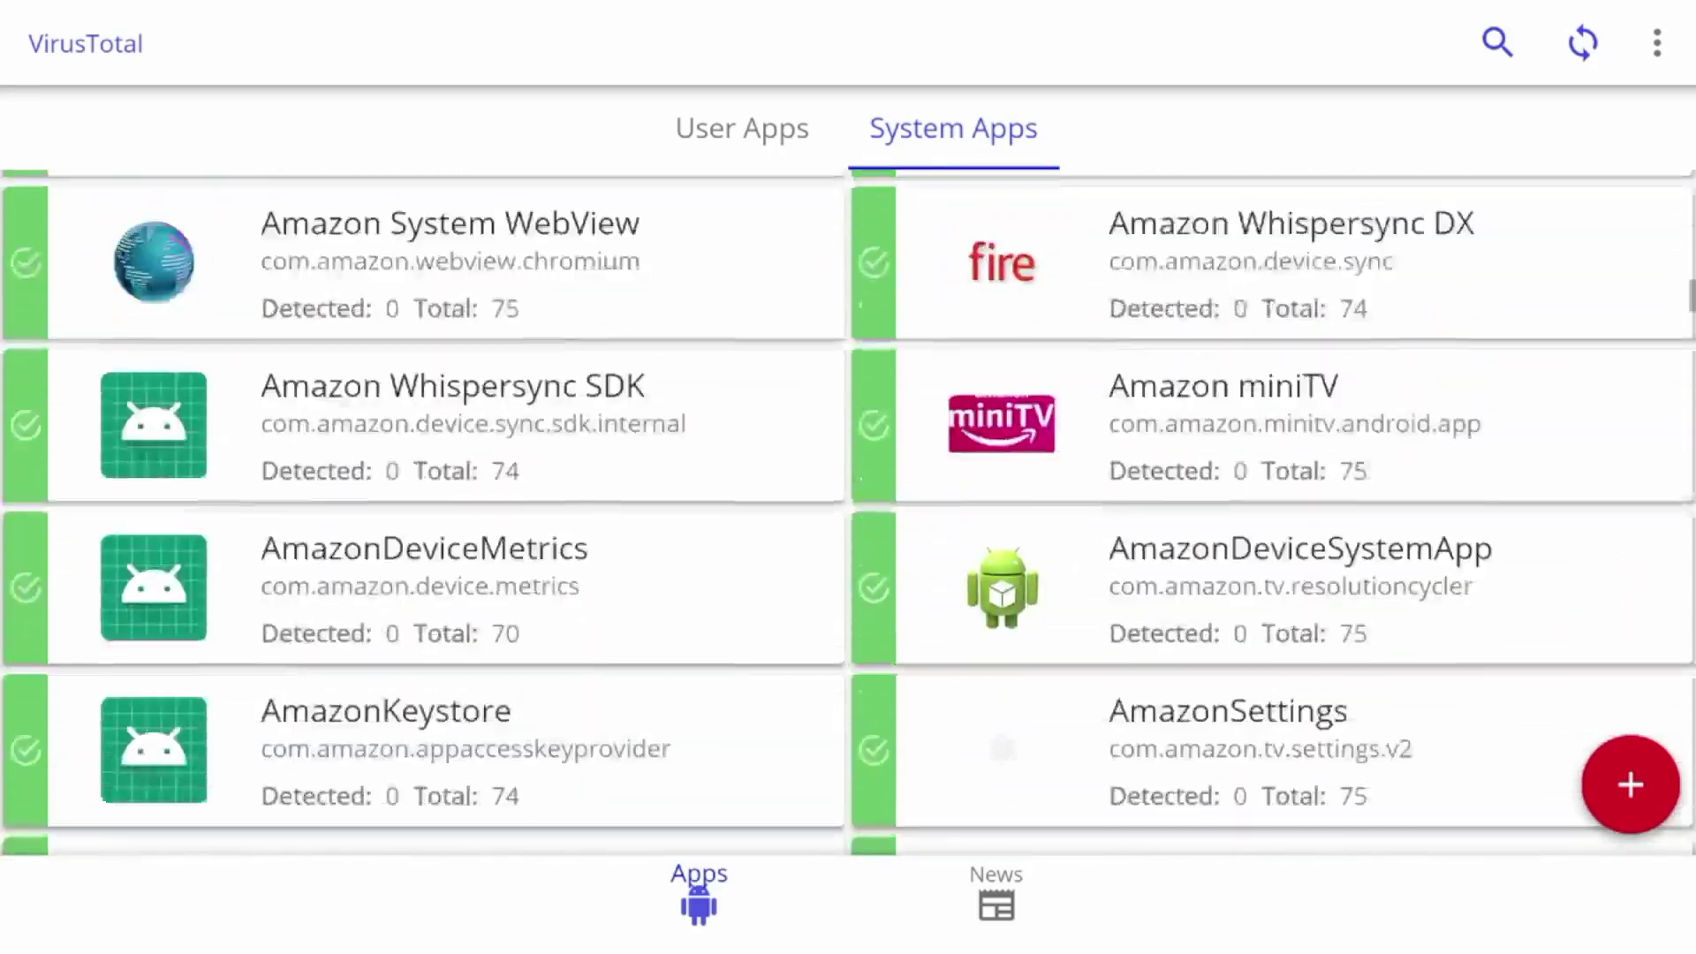
key(Down)
key(Down)
key(Down)
key(Down)
key(Down)
key(Down)
key(Down)
key(Down)
key(Down)
key(Down)
key(Down)
key(Down)
key(Down)
key(Down)
key(Down)
key(Down)
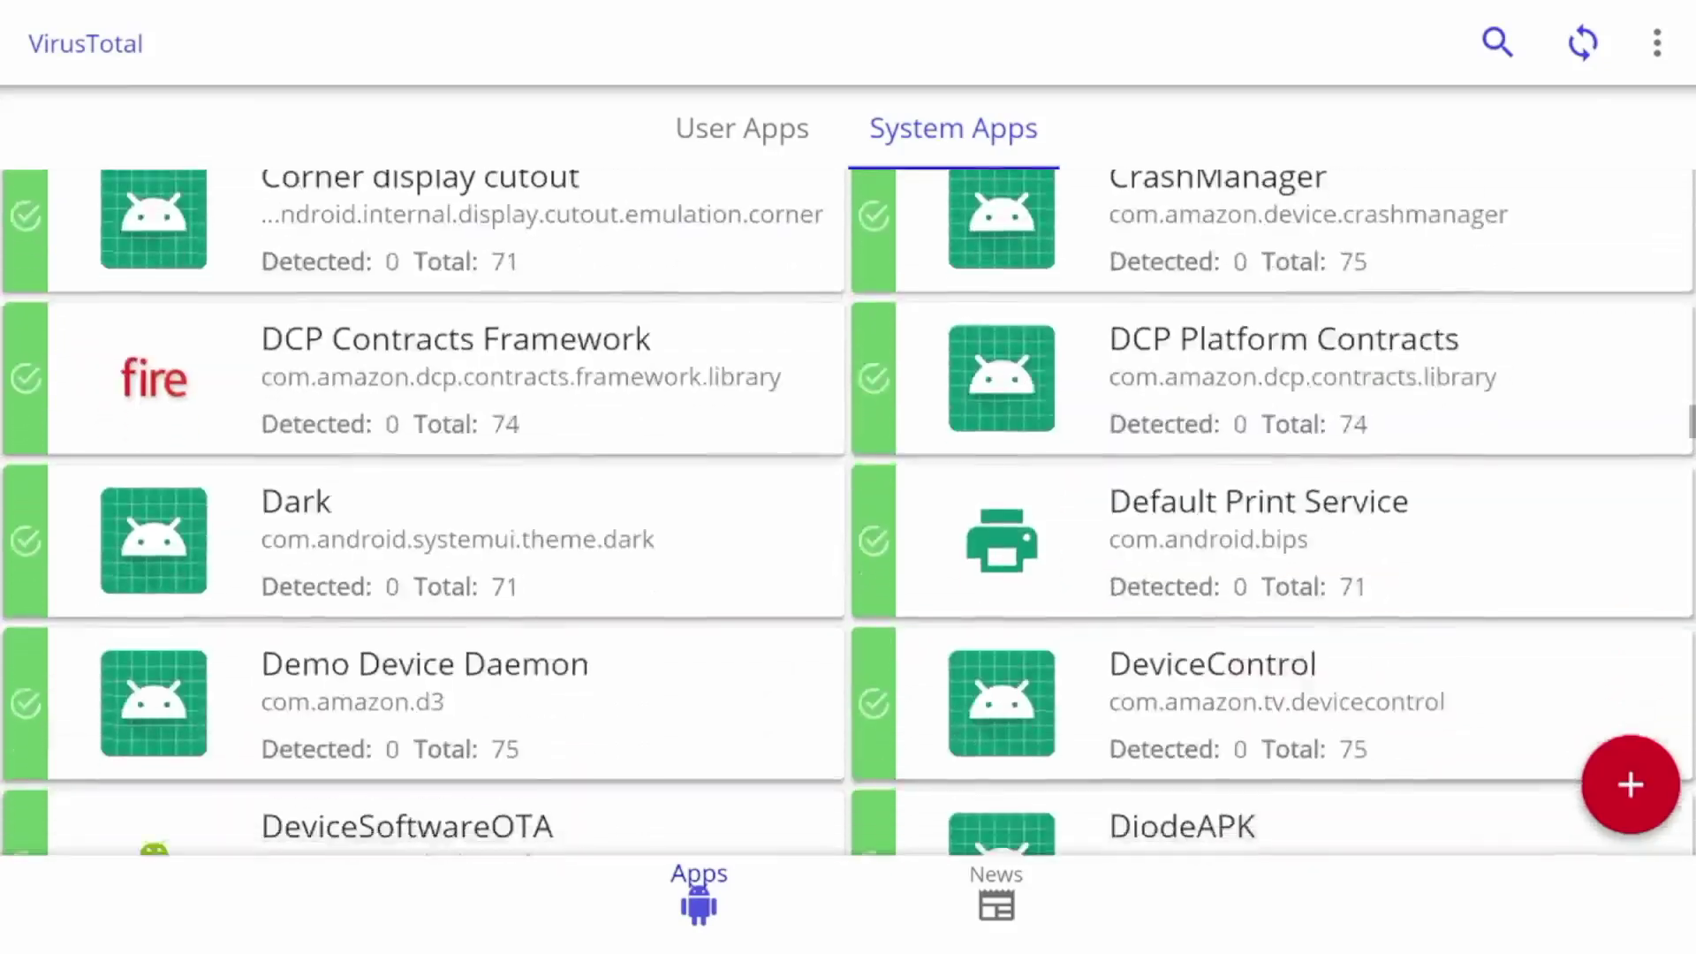
key(Down)
key(Down)
key(Down)
key(Down)
key(Down)
key(Down)
key(Down)
key(Down)
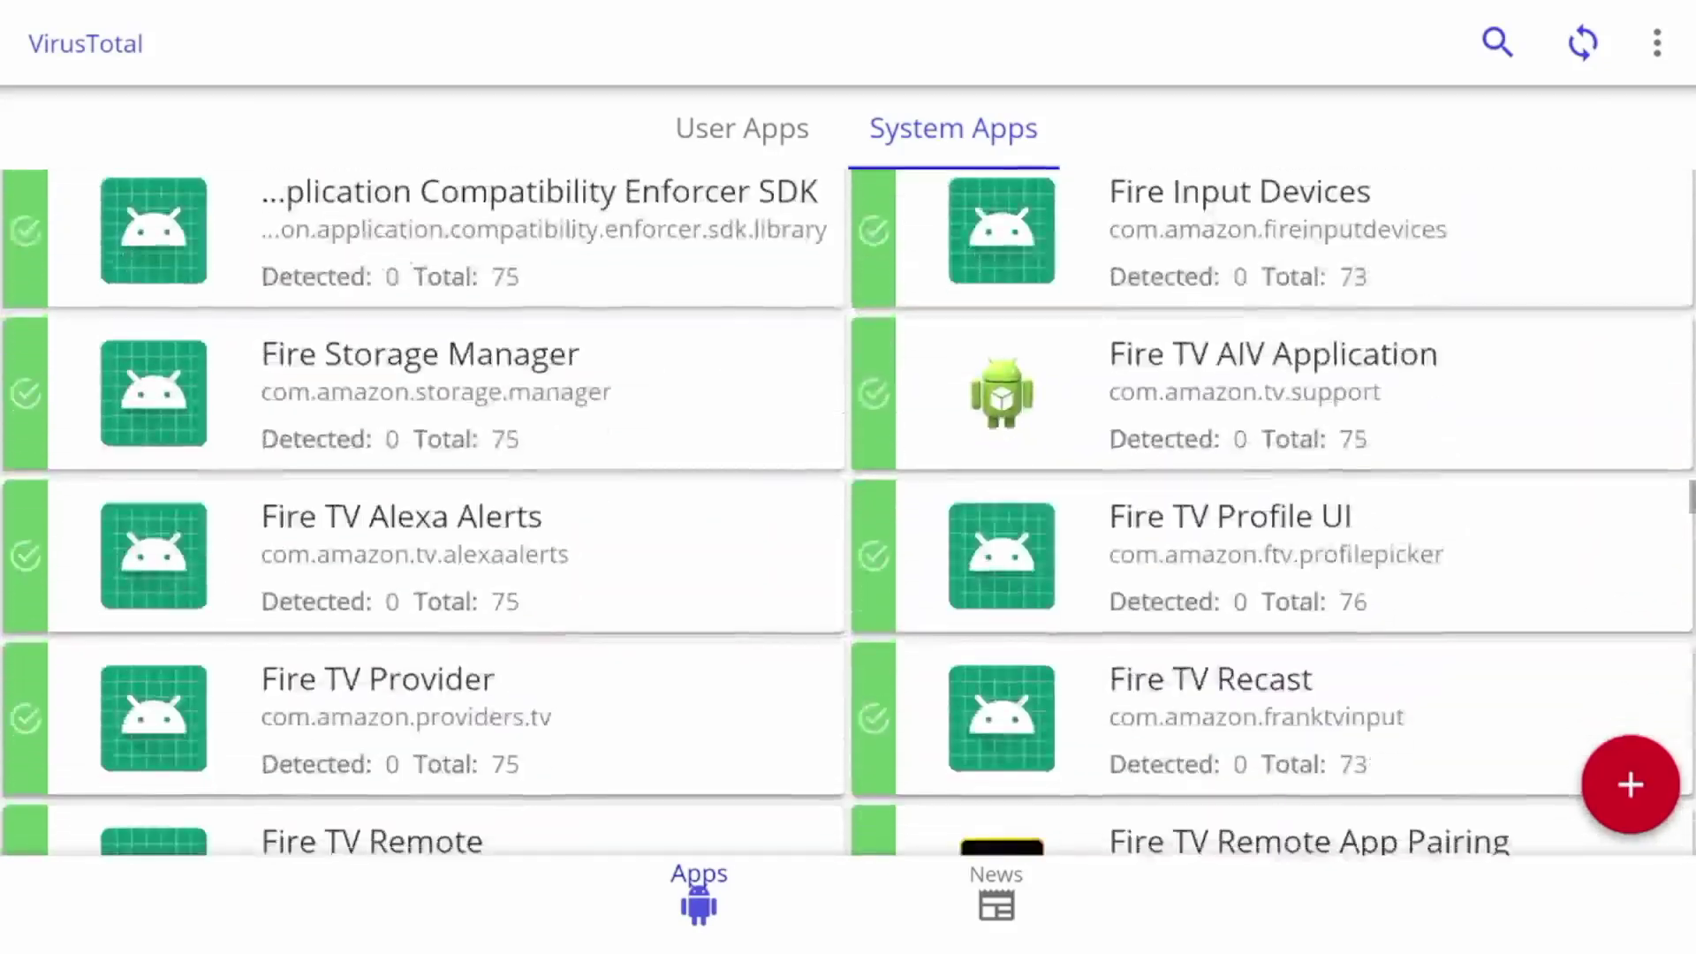
key(Down)
key(Down)
key(Down)
key(Down)
key(Down)
key(Down)
key(Down)
key(Down)
key(Down)
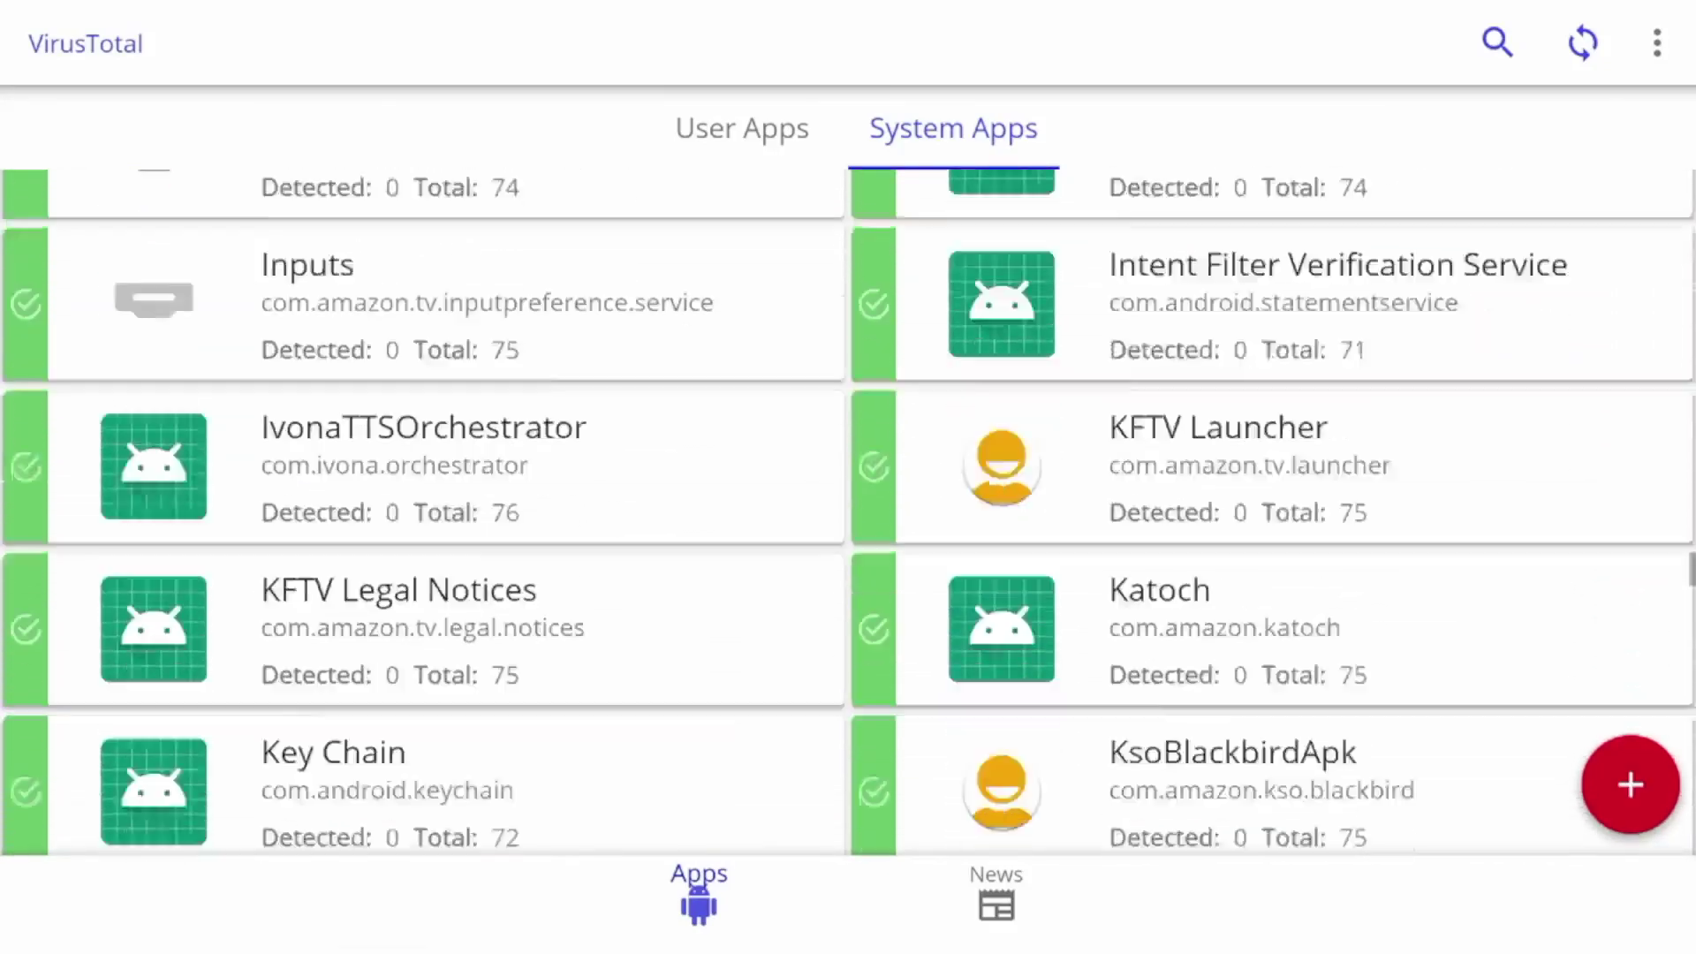
key(Down)
key(Down)
key(Down)
key(Down)
key(Down)
key(Down)
key(Down)
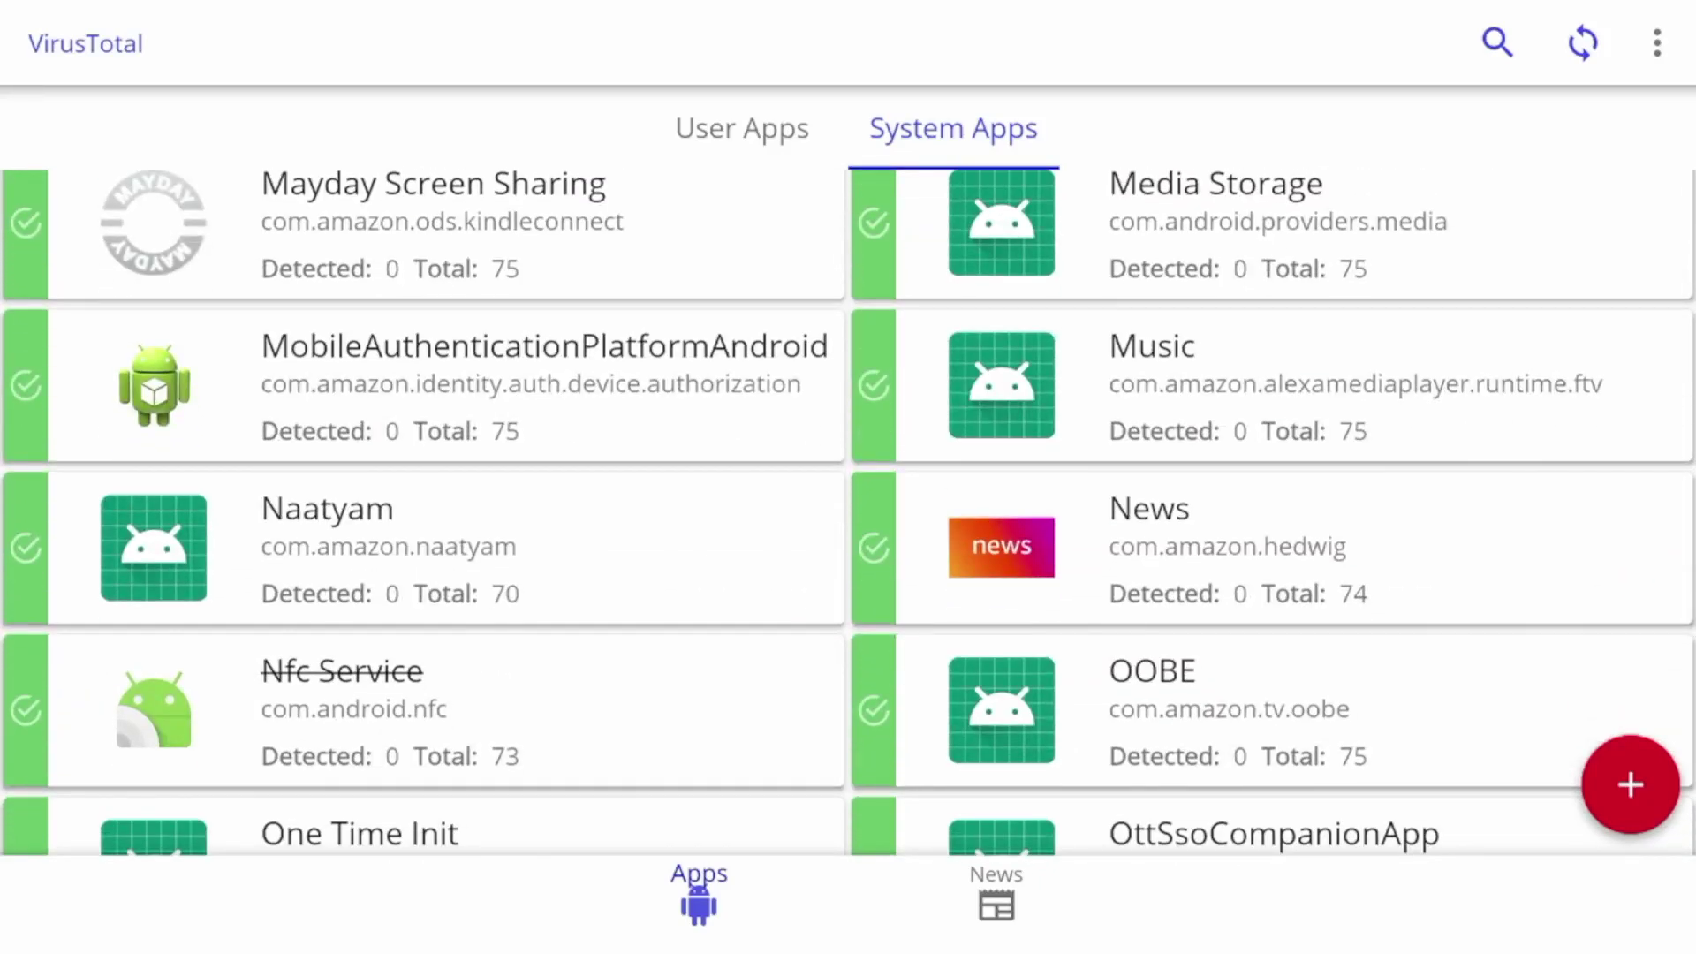
key(Down)
key(Down)
key(Down)
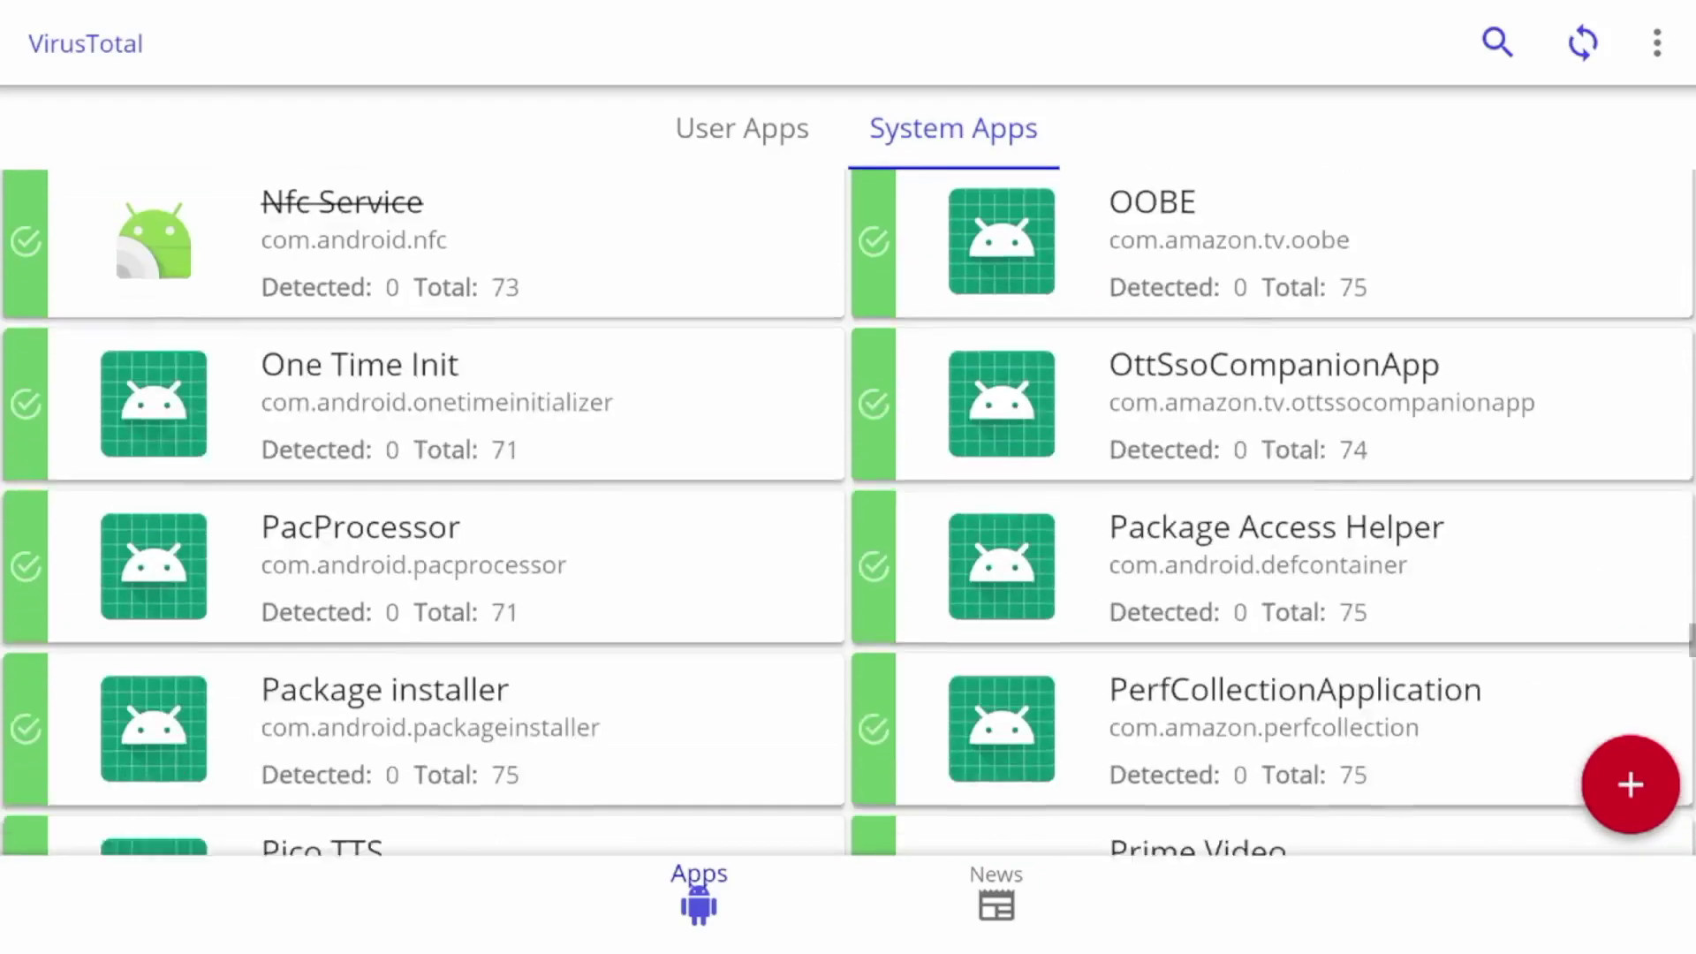
key(Down)
key(Down)
key(Down)
key(Down)
key(Down)
key(Down)
key(Down)
key(Down)
key(Down)
key(Down)
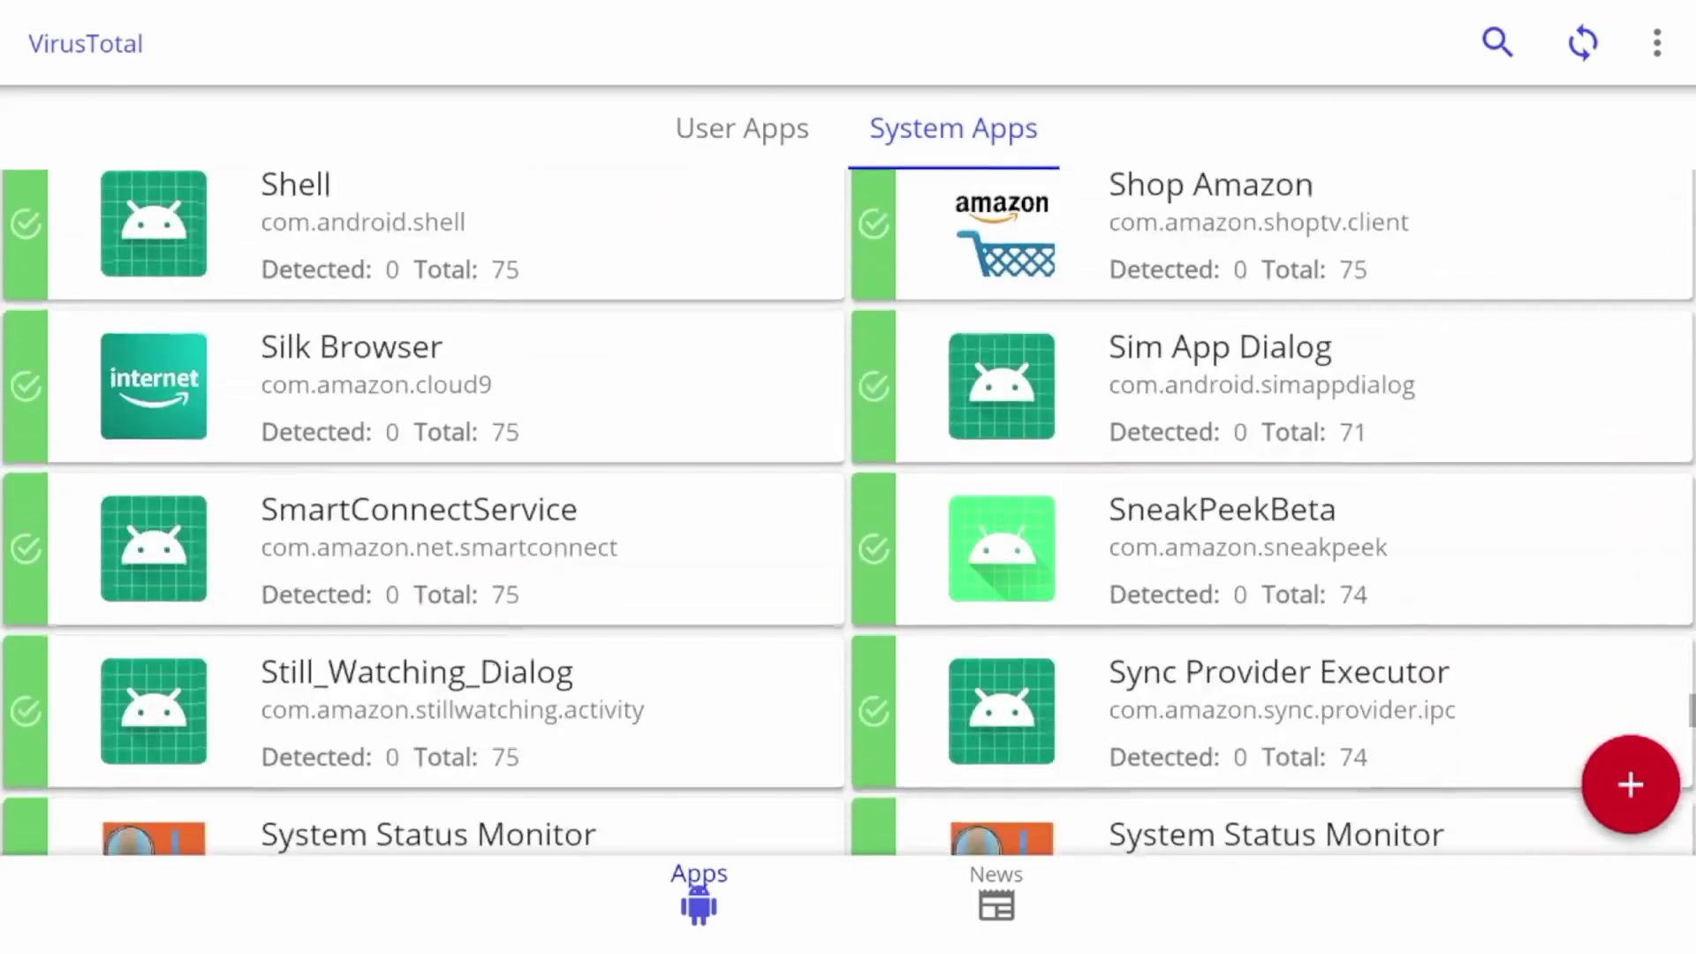
key(Down)
key(Down)
key(Down)
key(Down)
key(Down)
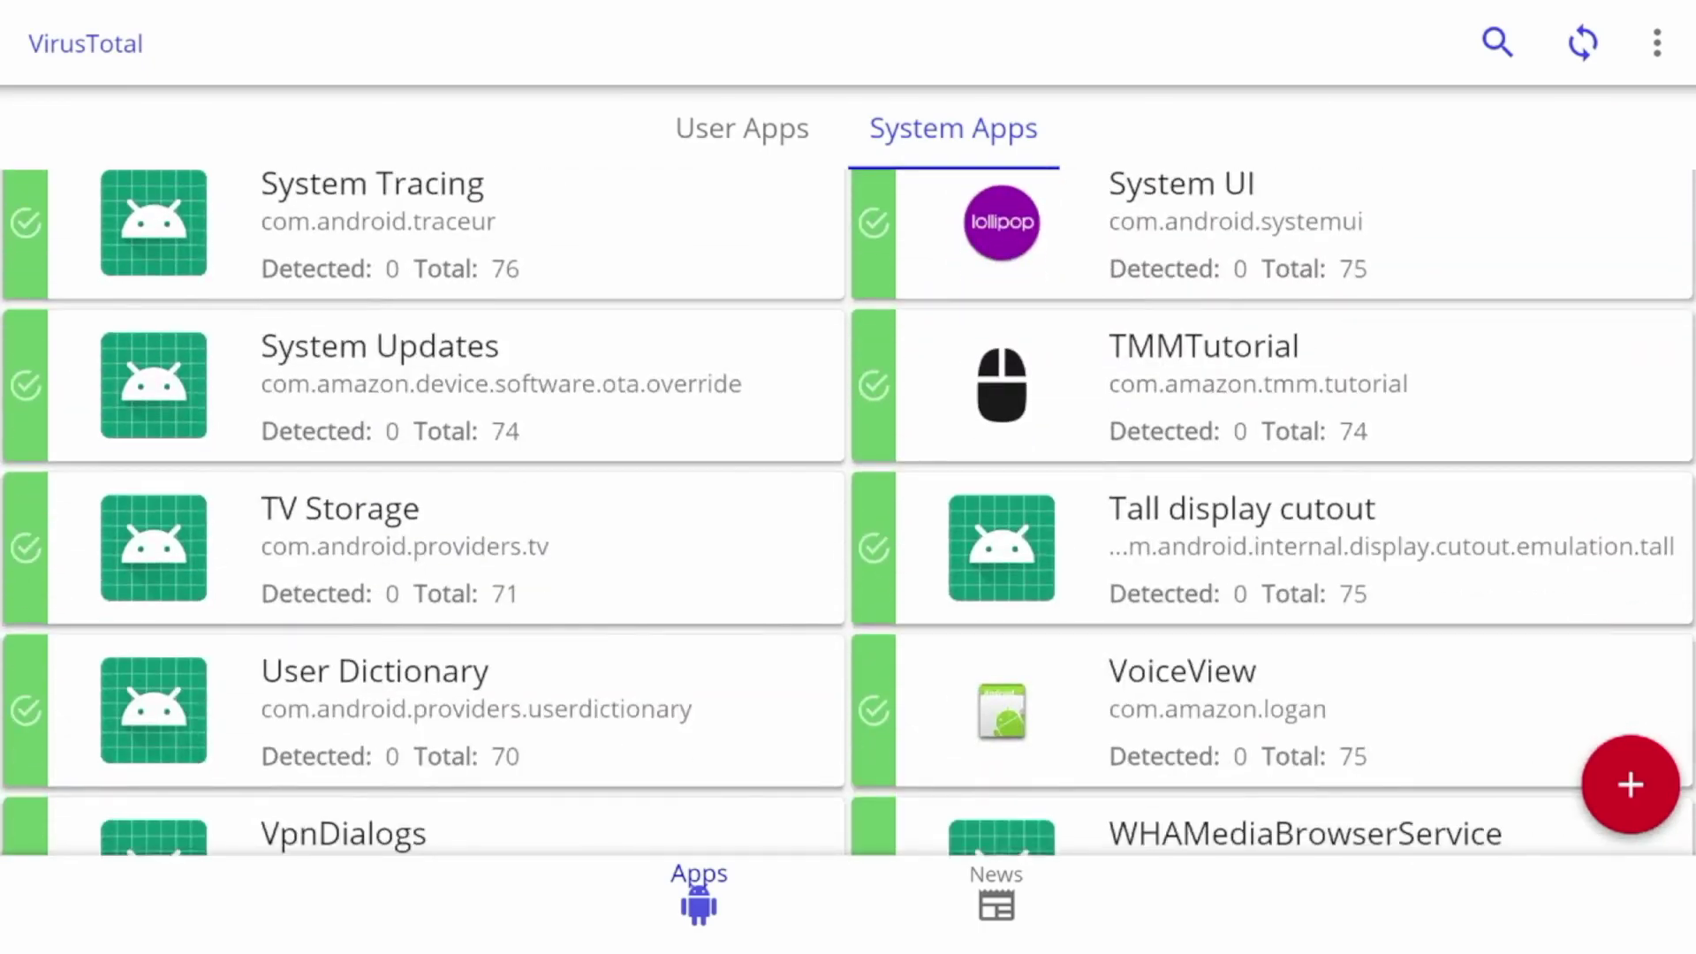
- Scroll back up to the top of the System Apps list
key(Up)
key(Up)
key(Up)
key(Up)
key(Up)
key(Up)
key(Up)
key(Up)
key(Up)
key(Up)
key(Up)
key(Up)
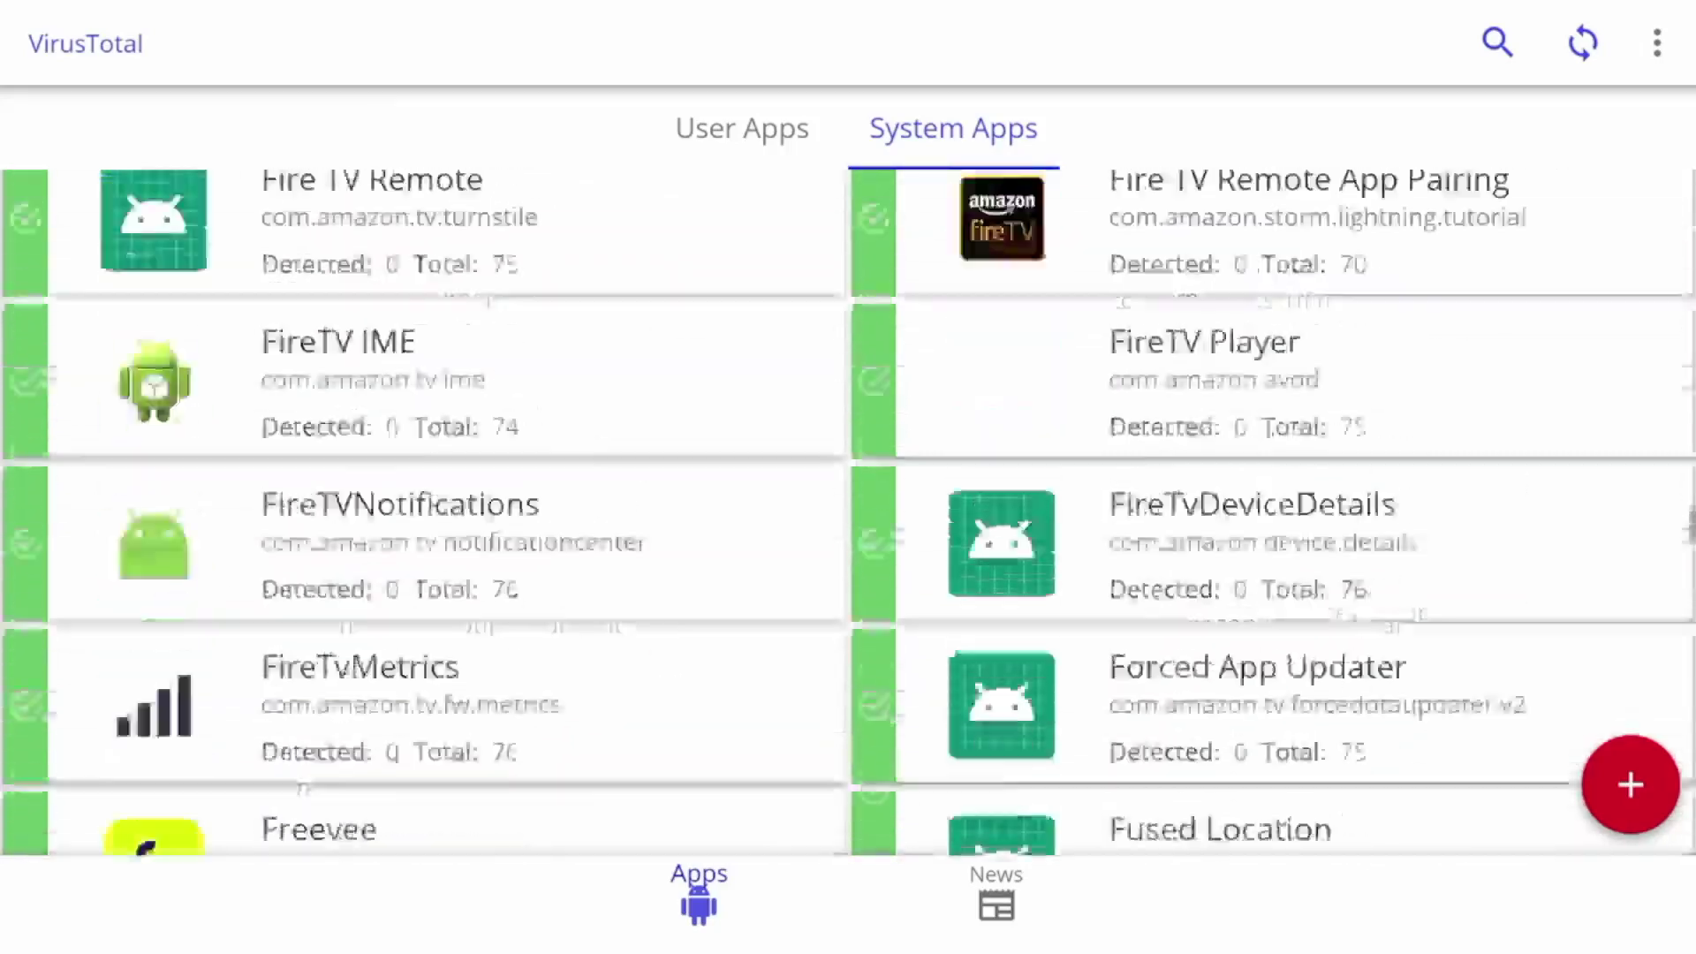
key(Up)
key(Up)
key(Up)
key(Up)
key(Up)
key(Up)
key(Up)
key(Up)
key(Up)
key(Up)
key(Up)
key(Up)
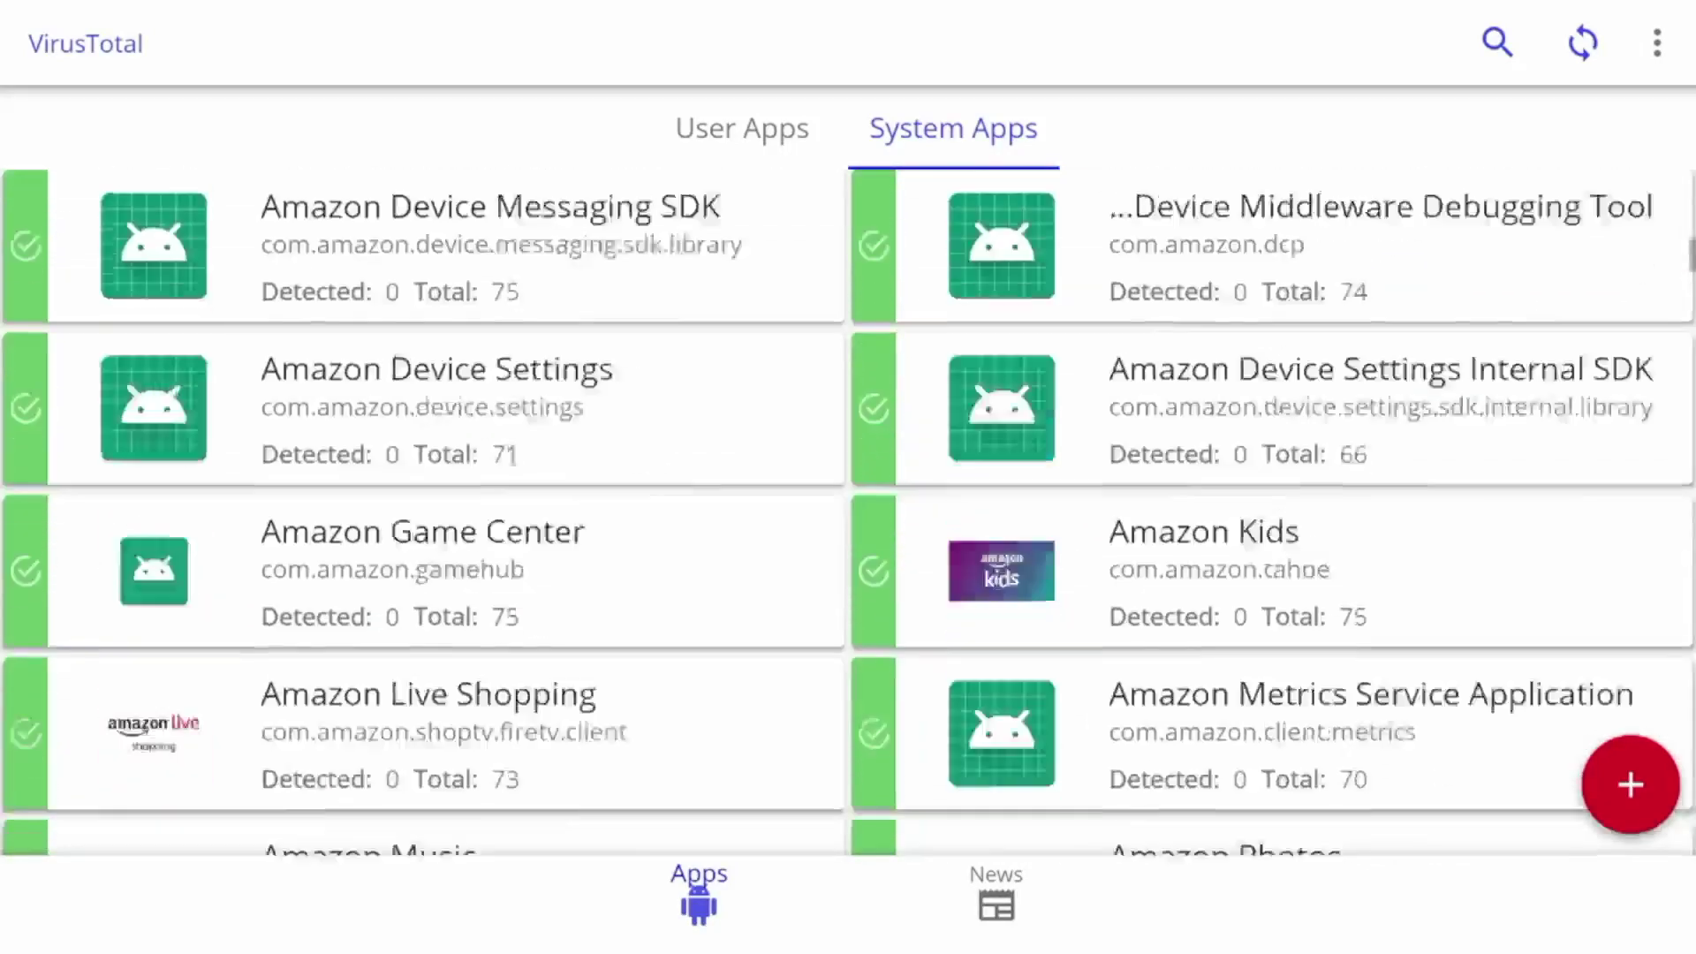
key(Up)
key(Up)
key(Up)
key(Up)
key(Up)
key(Down)
key(Up)
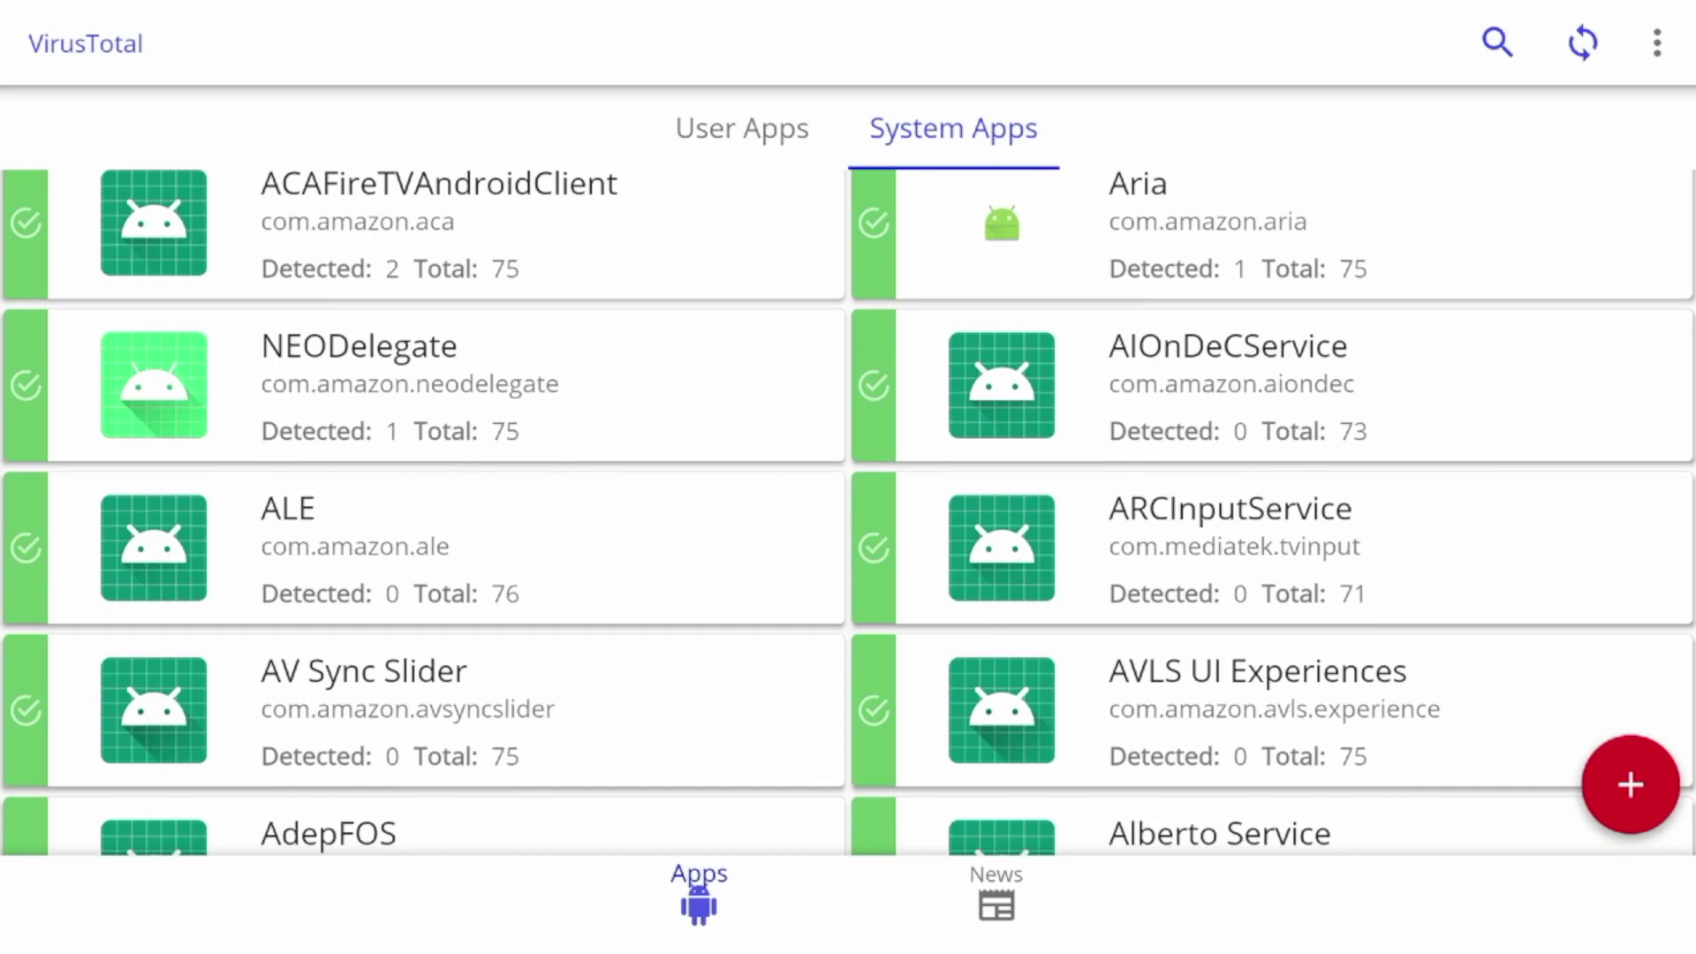
- Switch back to the User Apps tab showing 0/75 detections for each app
key(Left)
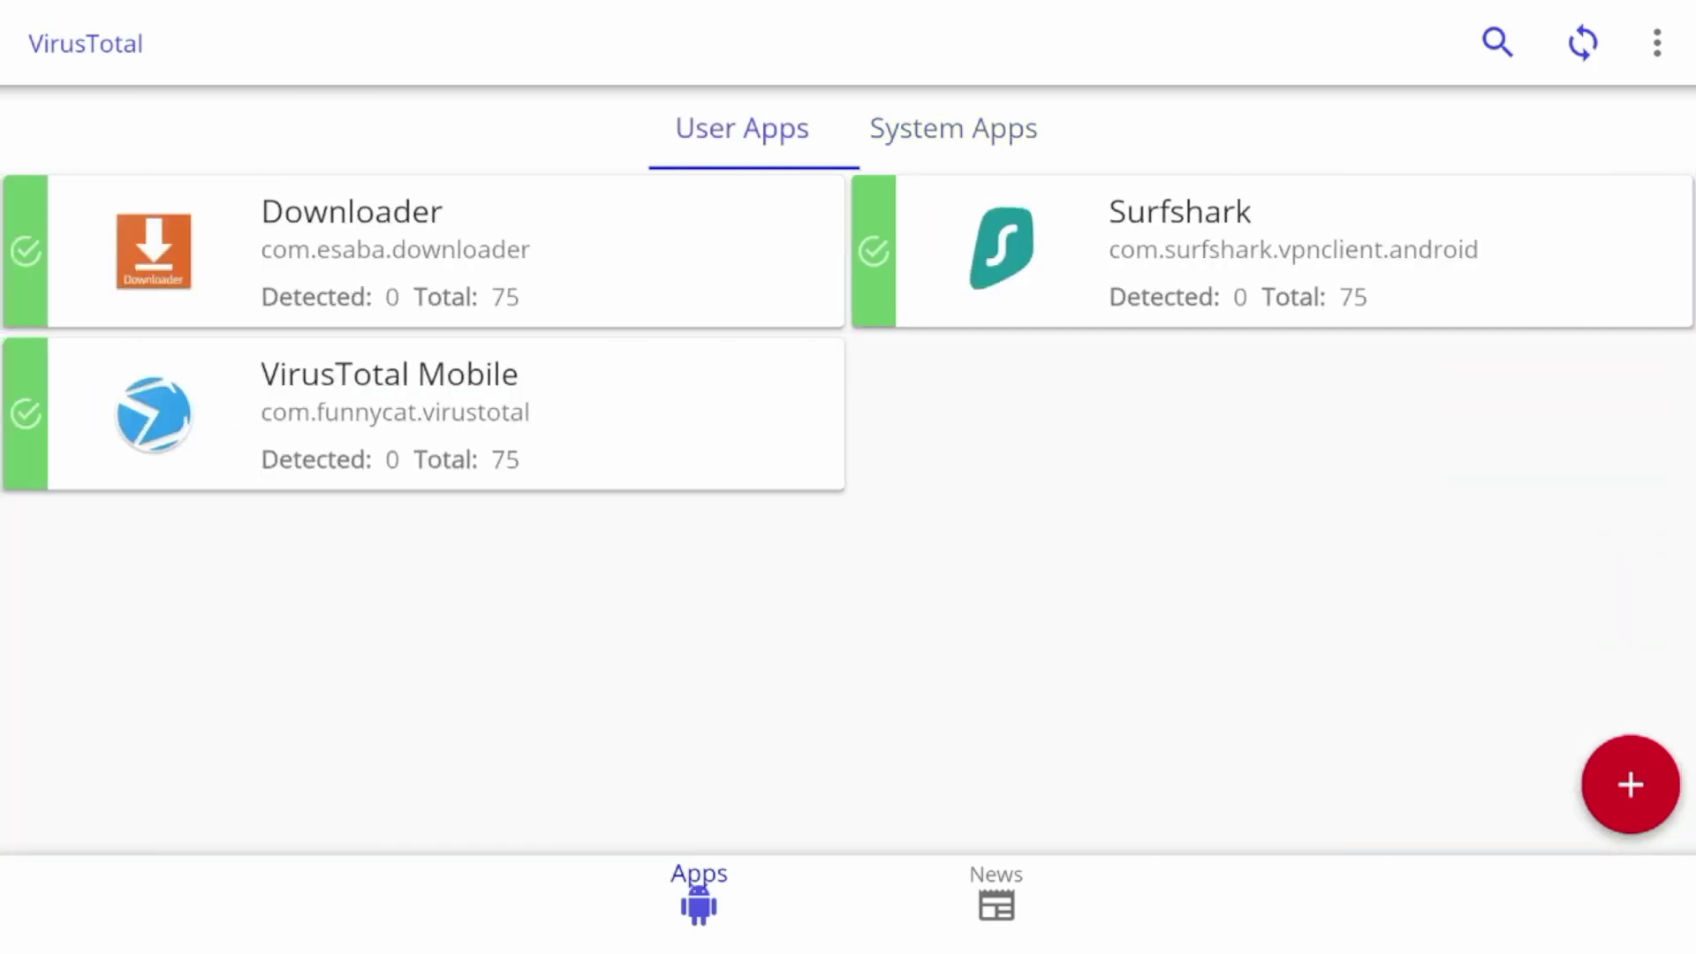